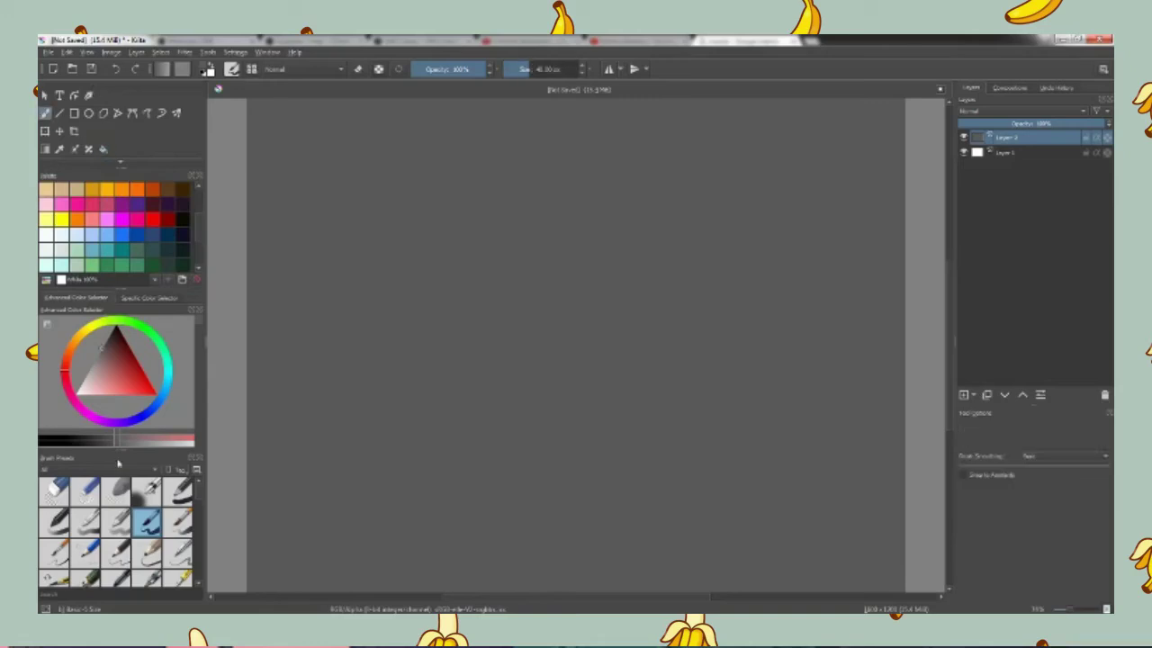
Step: Select the Chalk Soft brush preset, shrink the brush size, and set the hue to magenta
scroll(117, 531, "down", 3)
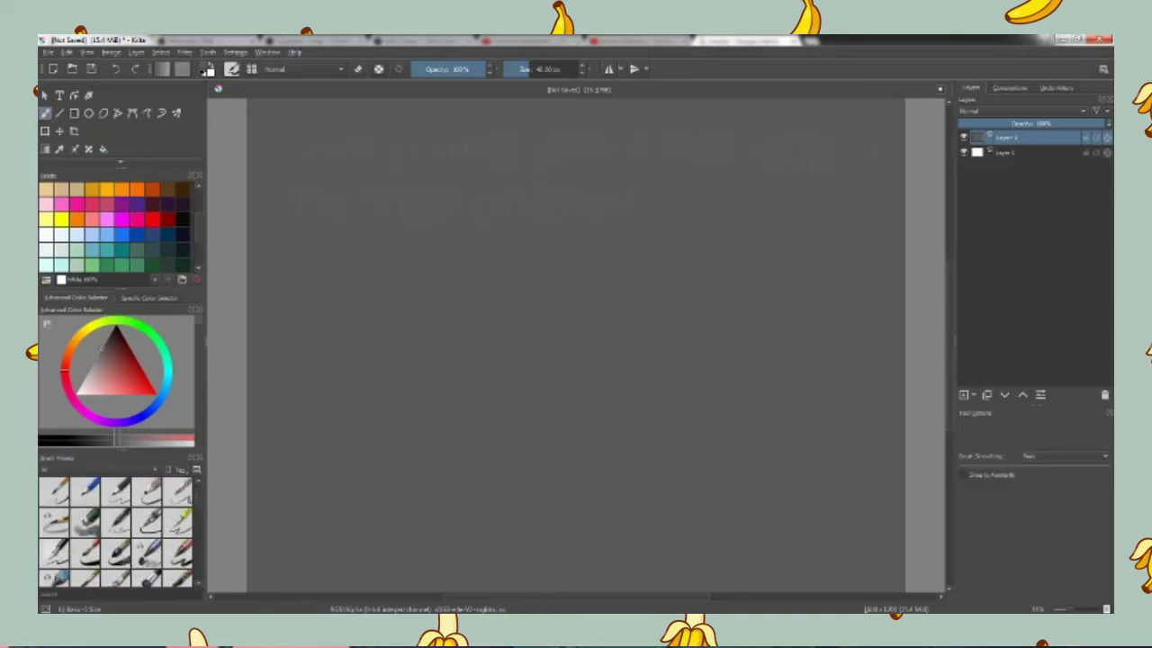
left_click(87, 520)
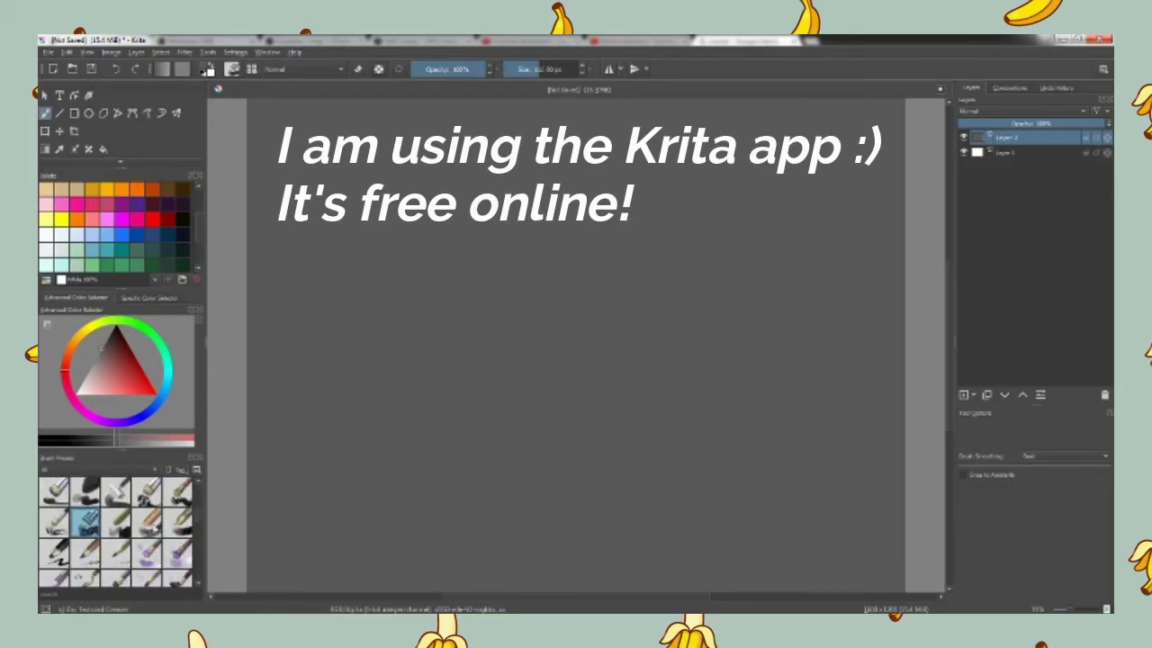
scroll(117, 531, "down", 3)
scroll(561, 243, "down", 2)
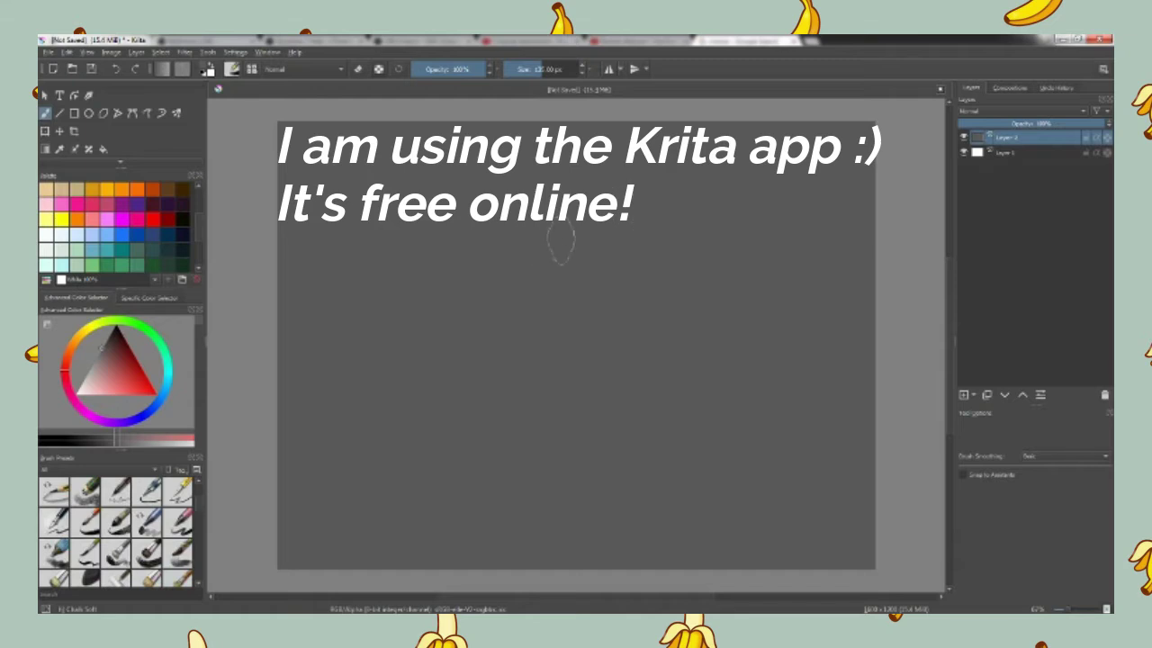
key("bracketleft")
key("bracketleft")
key("bracketleft")
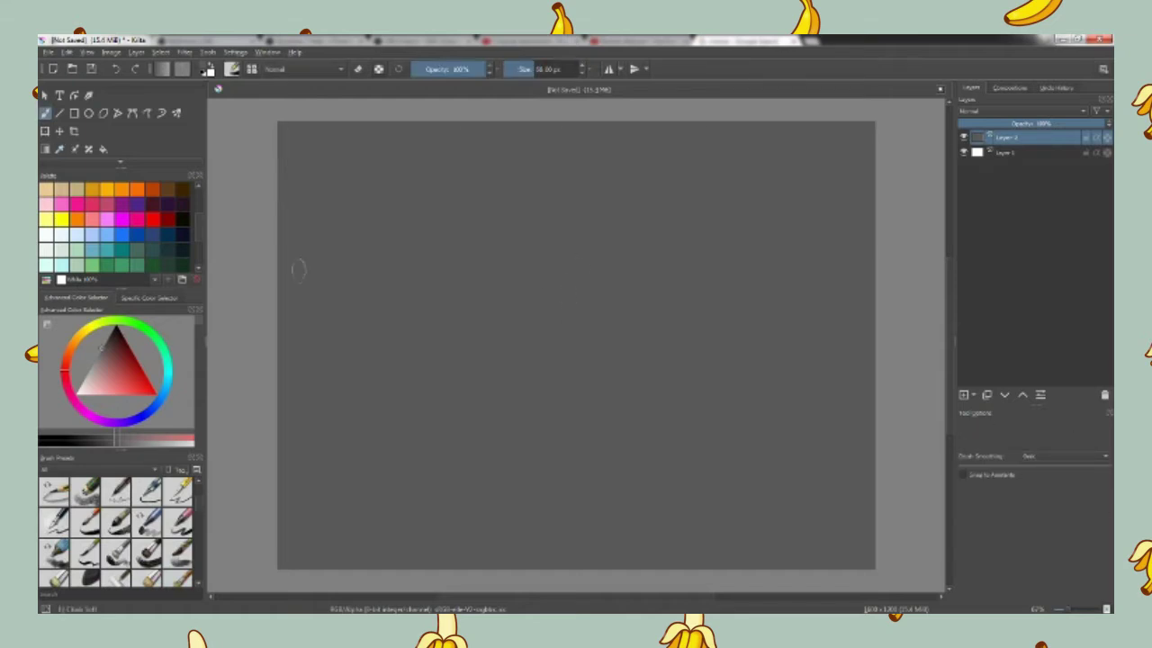
left_click(80, 412)
Step: Undo a soft pink test stroke and add a new layer for the portrait
left_click(113, 370)
left_click_drag(567, 221, 610, 268)
key("ctrl+z")
key("Insert")
Step: Block in the pink head shape with pink strands down its sides
left_click_drag(563, 180, 590, 329)
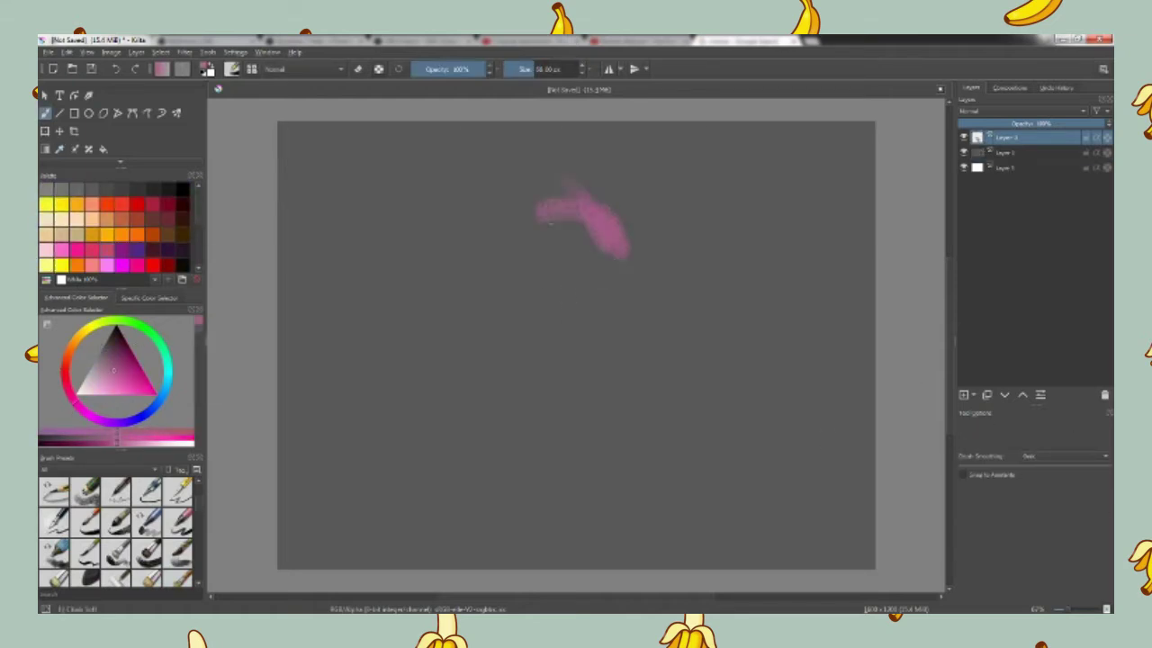
mouse_move(585, 288)
left_mouse_down()
mouse_move(544, 234)
mouse_move(621, 302)
mouse_move(549, 324)
left_mouse_up()
mouse_move(522, 270)
left_mouse_down()
mouse_move(540, 338)
mouse_move(615, 324)
mouse_move(534, 270)
left_mouse_up()
mouse_move(610, 347)
left_mouse_down()
mouse_move(544, 355)
mouse_move(524, 225)
mouse_move(508, 279)
mouse_move(527, 328)
mouse_move(585, 369)
mouse_move(504, 311)
left_mouse_up()
mouse_move(520, 209)
left_mouse_down()
mouse_move(571, 196)
mouse_move(634, 329)
mouse_move(653, 450)
left_mouse_up()
left_click(106, 363)
mouse_move(625, 333)
left_mouse_down()
mouse_move(634, 446)
mouse_move(625, 392)
left_mouse_up()
mouse_move(585, 410)
left_mouse_down()
mouse_move(602, 369)
mouse_move(562, 419)
left_mouse_up()
mouse_move(535, 364)
left_mouse_down()
mouse_move(526, 396)
mouse_move(530, 385)
left_mouse_up()
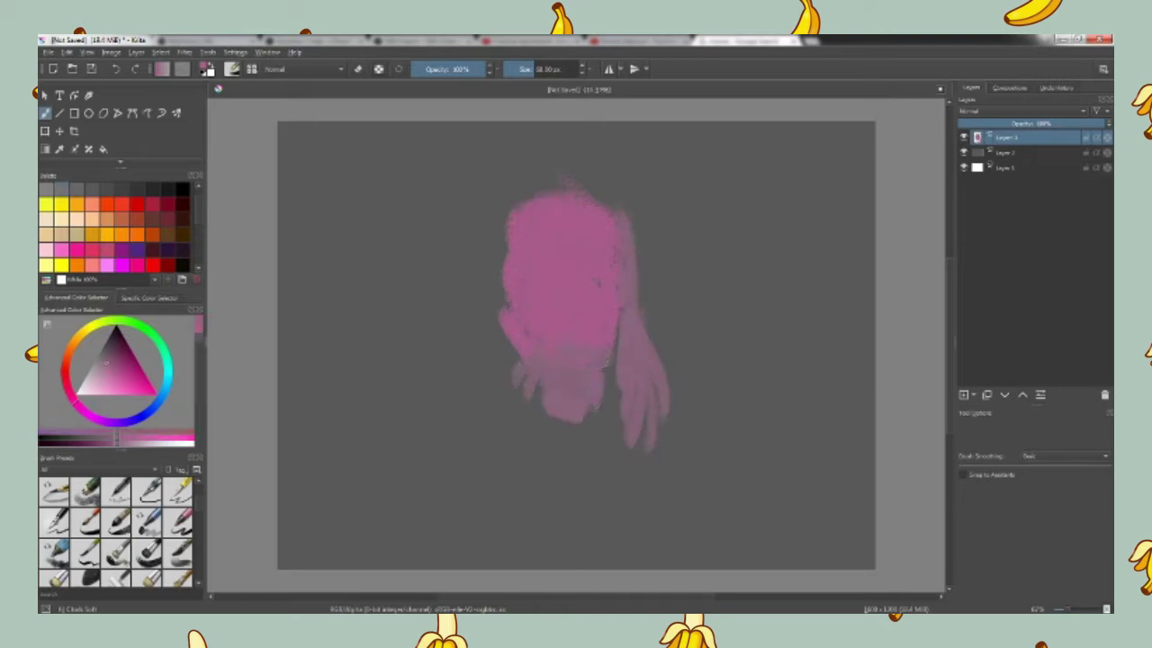
Step: Paint dark purple hair along the top and crimson red hair down the left side
left_click_drag(108, 360, 122, 344)
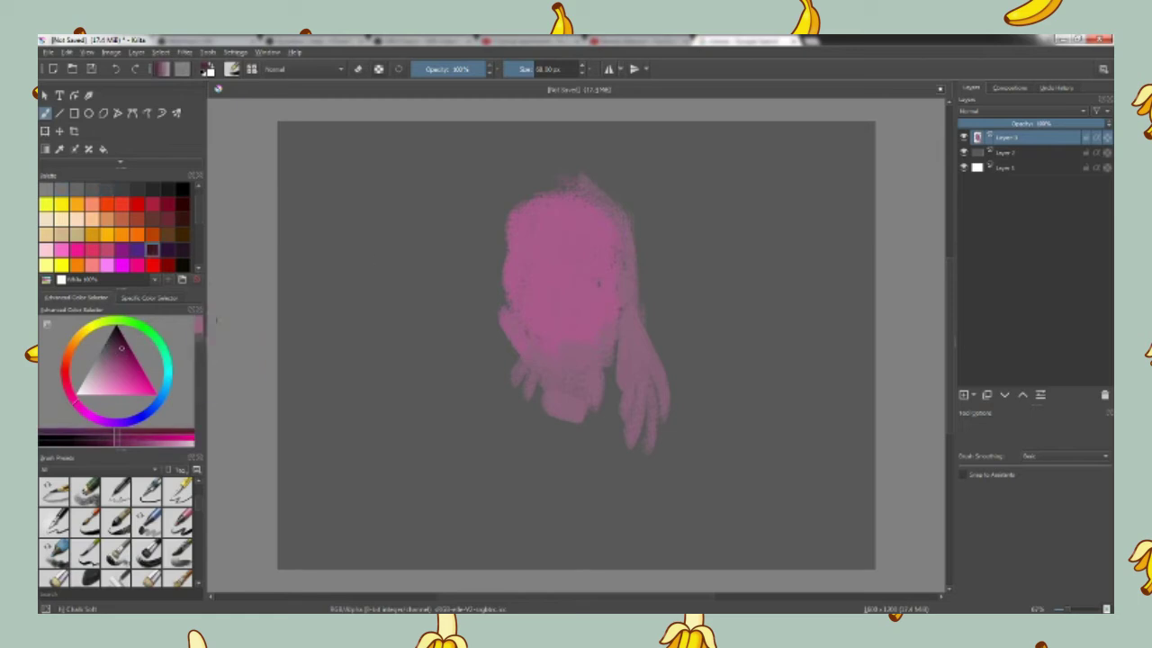
mouse_move(626, 225)
left_mouse_down()
mouse_move(553, 180)
mouse_move(504, 216)
mouse_move(491, 266)
left_mouse_up()
left_click_drag(540, 189, 477, 299)
left_click(70, 382)
left_click(137, 365)
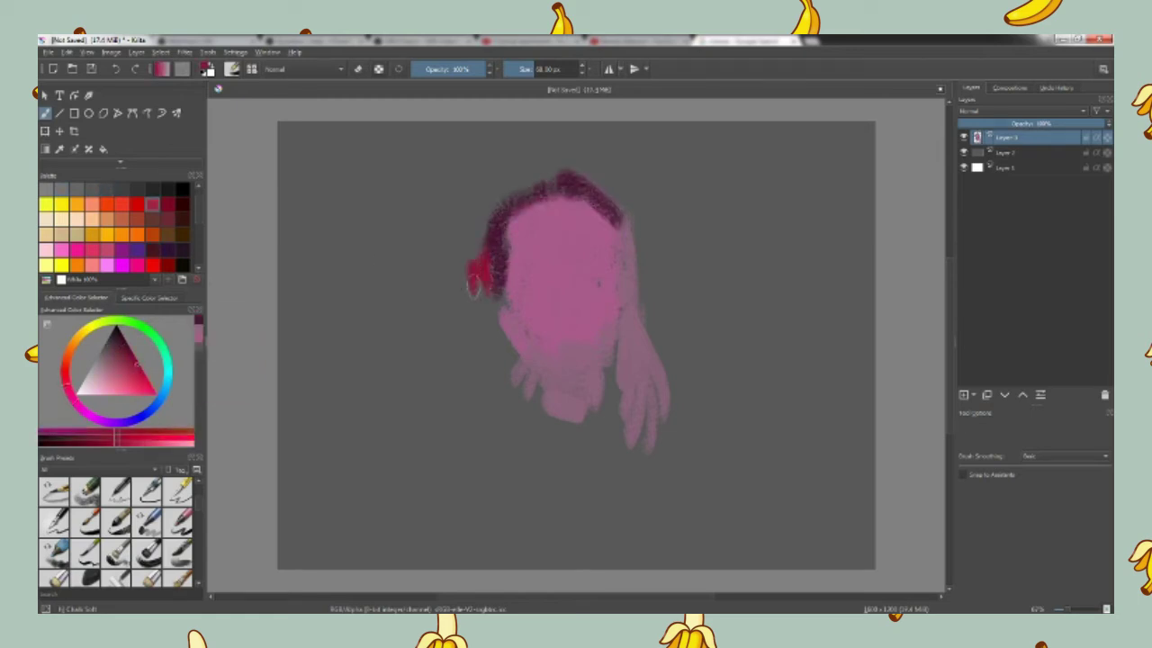
left_click_drag(488, 225, 464, 376)
left_click_drag(476, 306, 490, 365)
left_click_drag(504, 324, 499, 434)
mouse_move(477, 338)
left_mouse_down()
mouse_move(468, 414)
mouse_move(443, 414)
left_mouse_up()
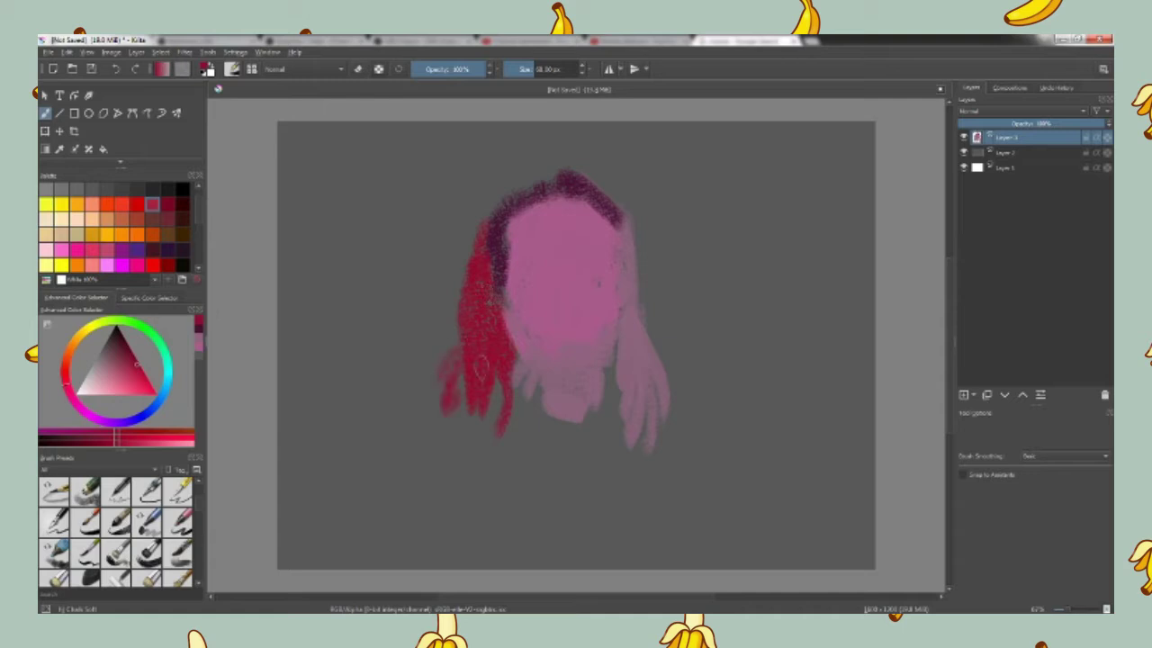
Step: Layer magenta-pink strands over the left hair and the right-side hair
key("l")
left_click(65, 385)
left_click(69, 398)
left_click_drag(508, 351, 500, 416)
left_click_drag(468, 369, 446, 439)
left_click_drag(527, 378, 509, 481)
left_click_drag(486, 299, 482, 405)
mouse_move(491, 413)
left_mouse_down()
mouse_move(477, 468)
mouse_move(458, 456)
left_mouse_up()
left_click_drag(612, 351, 611, 451)
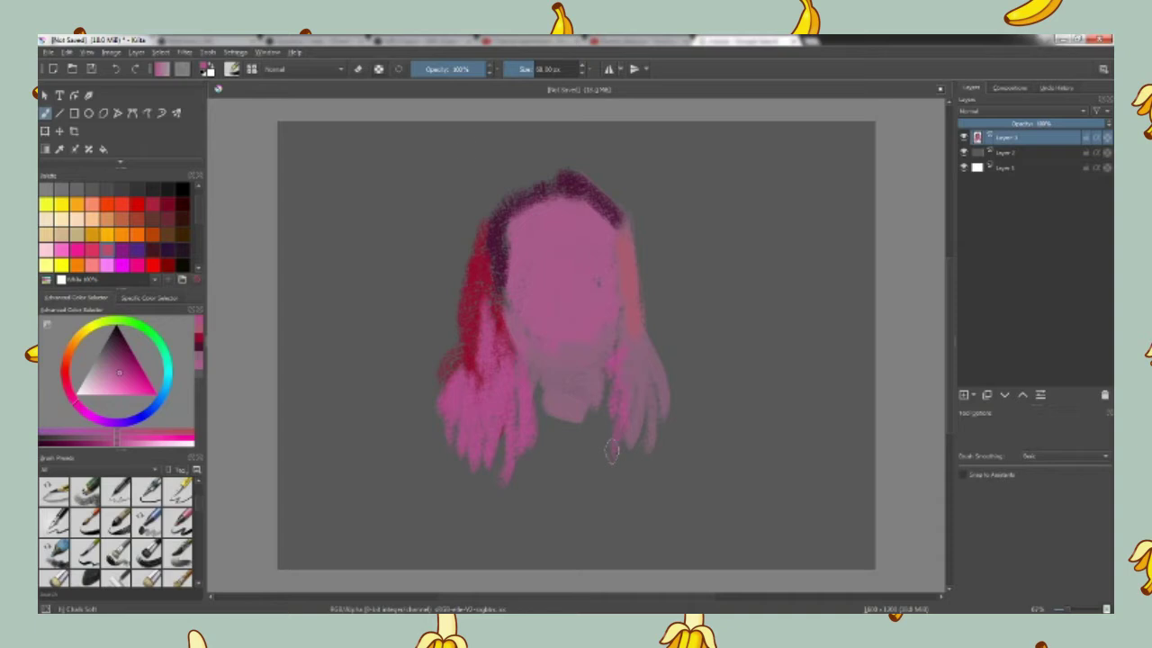
Step: Paint dark maroon along the chin, jaw, neck and shoulders
left_click(182, 250)
mouse_move(607, 378)
left_mouse_down()
mouse_move(601, 405)
mouse_move(527, 396)
mouse_move(594, 396)
mouse_move(553, 468)
mouse_move(612, 500)
left_mouse_up()
left_click_drag(455, 472, 545, 504)
left_click_drag(594, 450, 630, 499)
left_click_drag(605, 335, 601, 378)
left_click_drag(522, 336, 525, 373)
Step: Add light pink touches on the face's left edge and near the chin
left_click(198, 377)
mouse_move(504, 290)
left_mouse_down()
mouse_move(504, 311)
mouse_move(504, 244)
left_mouse_up()
left_click_drag(610, 369, 598, 405)
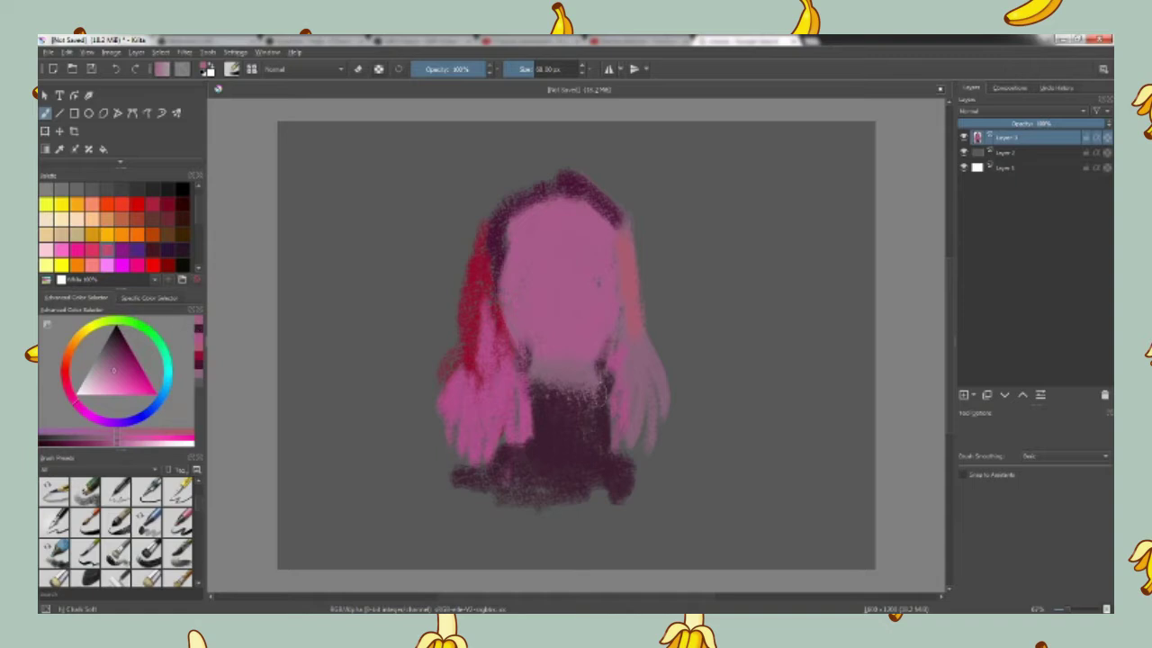
Step: Save the painting as a .kra file and dab grey-pink onto the face
key("ctrl+s")
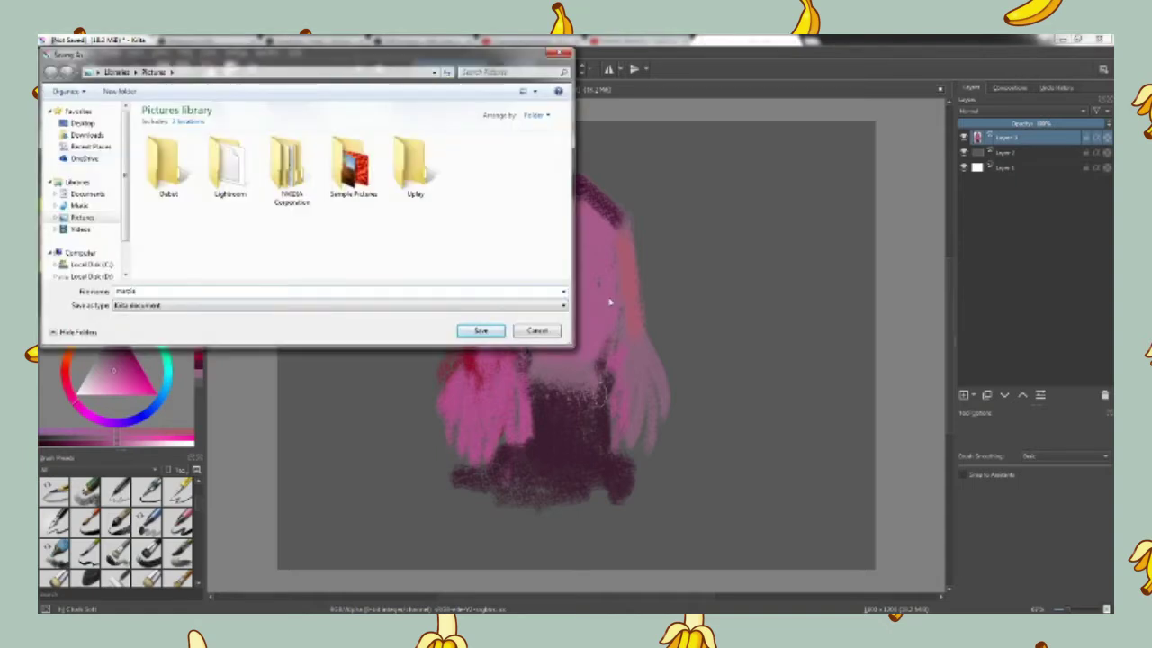
key("Return")
left_click_drag(118, 367, 115, 353)
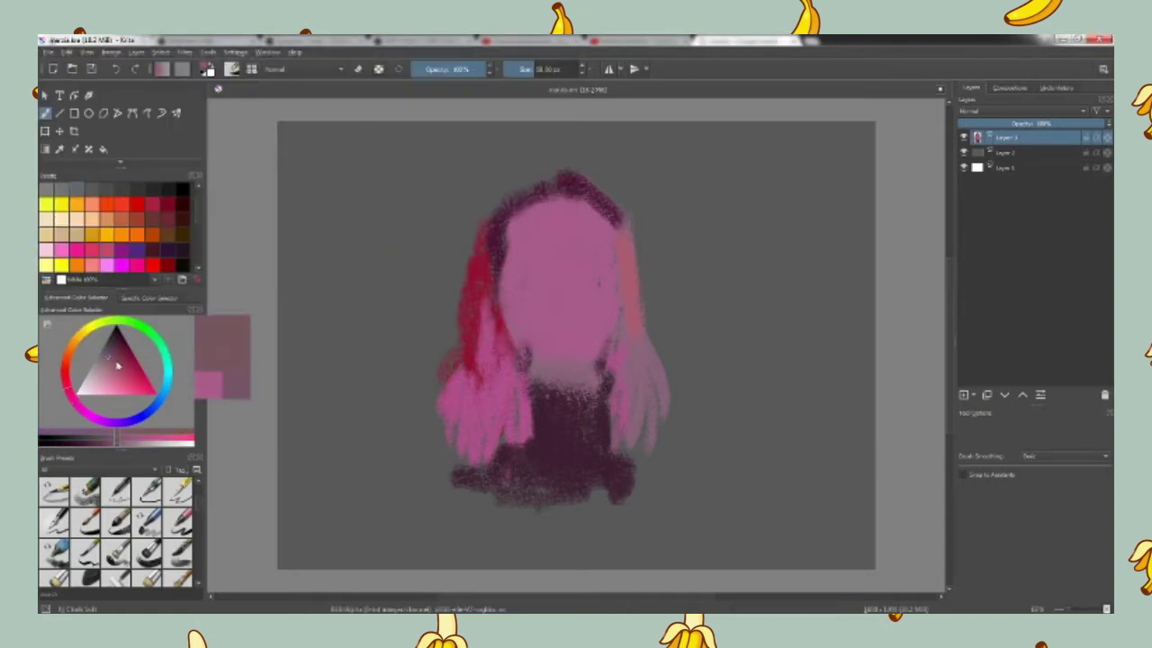
mouse_move(594, 260)
left_mouse_down()
mouse_move(593, 271)
mouse_move(526, 275)
mouse_move(568, 307)
left_mouse_up()
Step: Paint dark grey eyebrows above both eyes
left_click(123, 249)
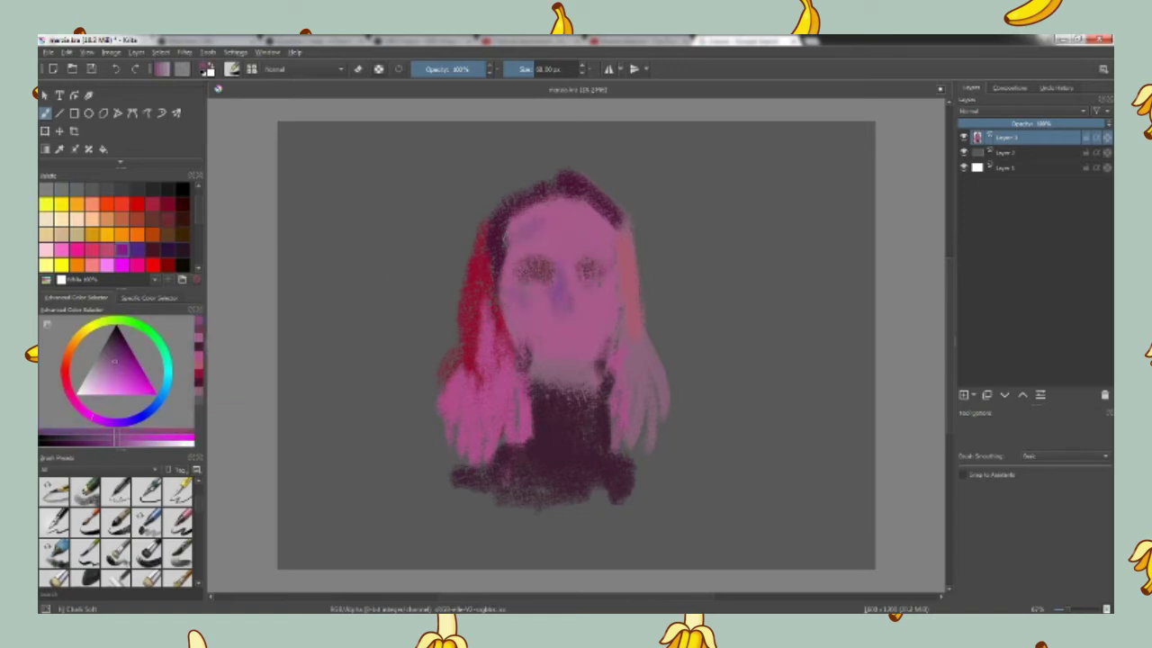
scroll(680, 225, "up", 1)
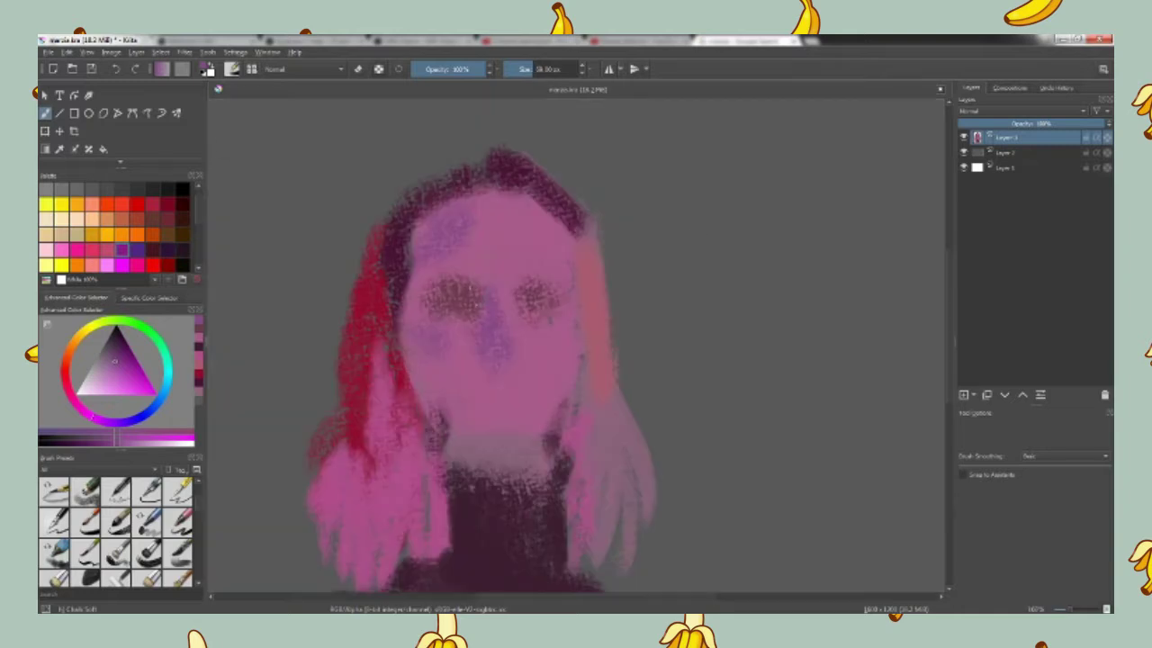
left_click(123, 188)
left_click_drag(526, 261, 556, 263)
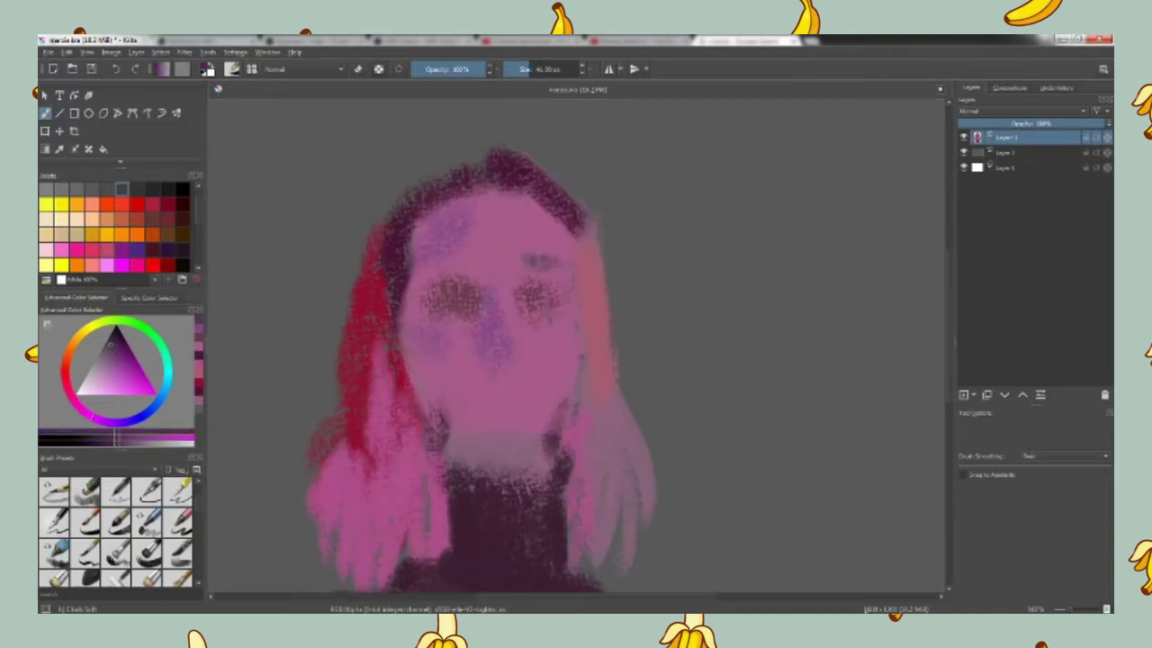
left_click_drag(434, 260, 473, 259)
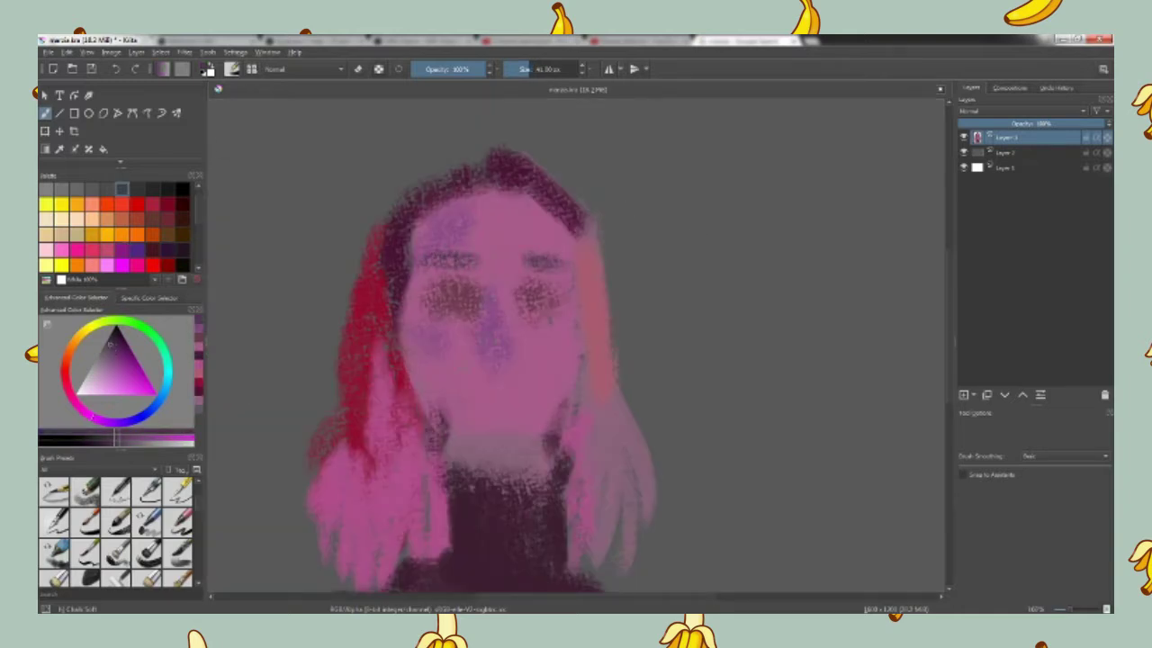
Step: Paint dark red lips and dark nostrils, then add a new blank layer on top
left_click(168, 220)
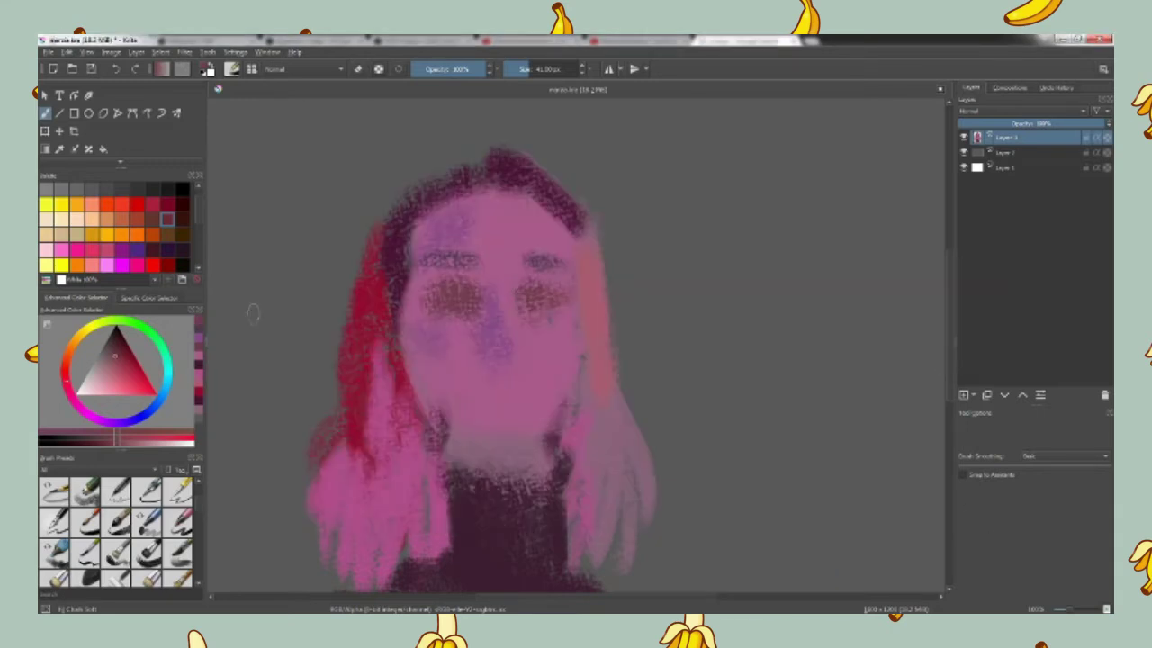
left_click(152, 205)
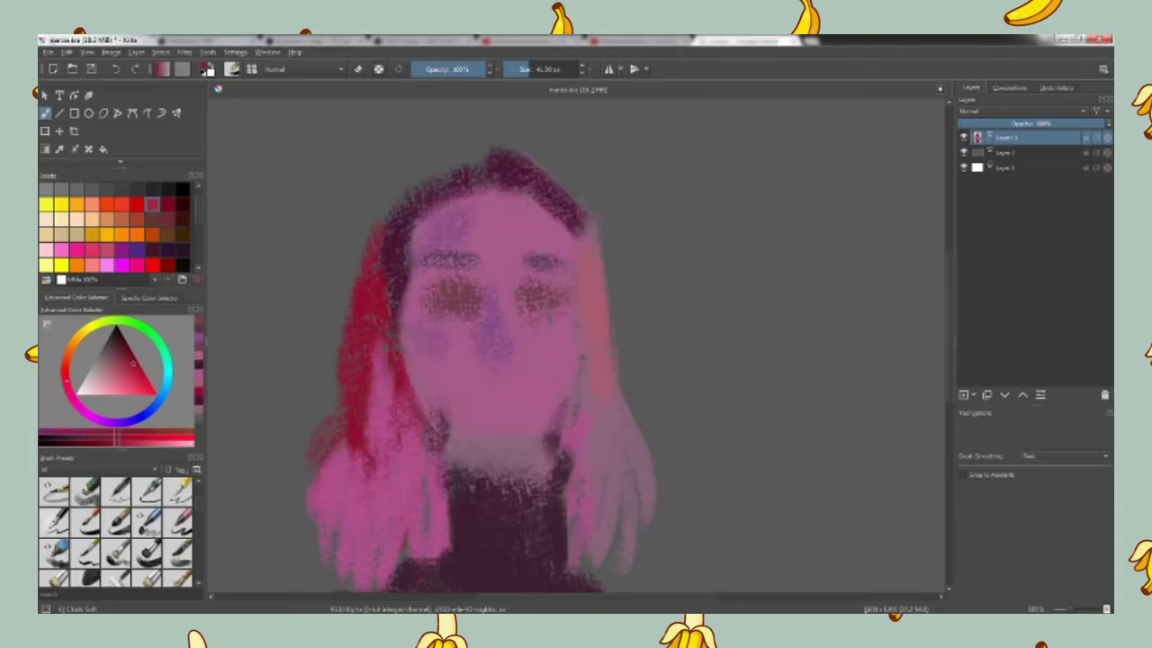
mouse_move(515, 391)
left_mouse_down()
mouse_move(534, 393)
mouse_move(466, 389)
mouse_move(520, 396)
left_mouse_up()
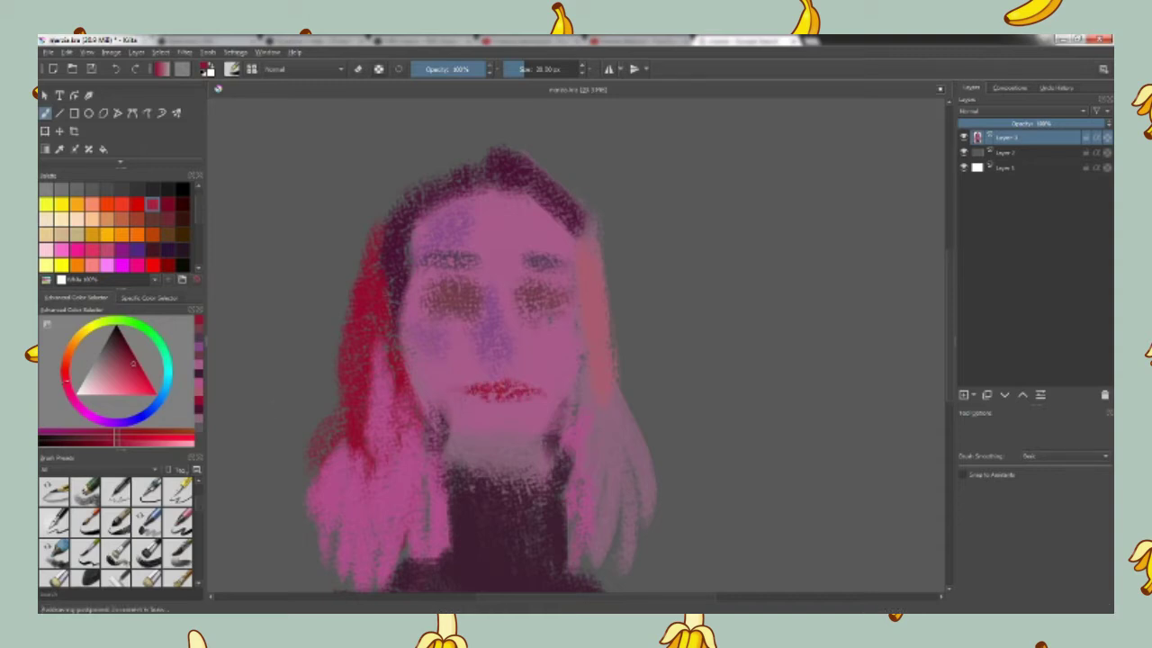
left_click(182, 250)
mouse_move(511, 351)
left_mouse_down()
mouse_move(519, 356)
mouse_move(498, 358)
left_mouse_up()
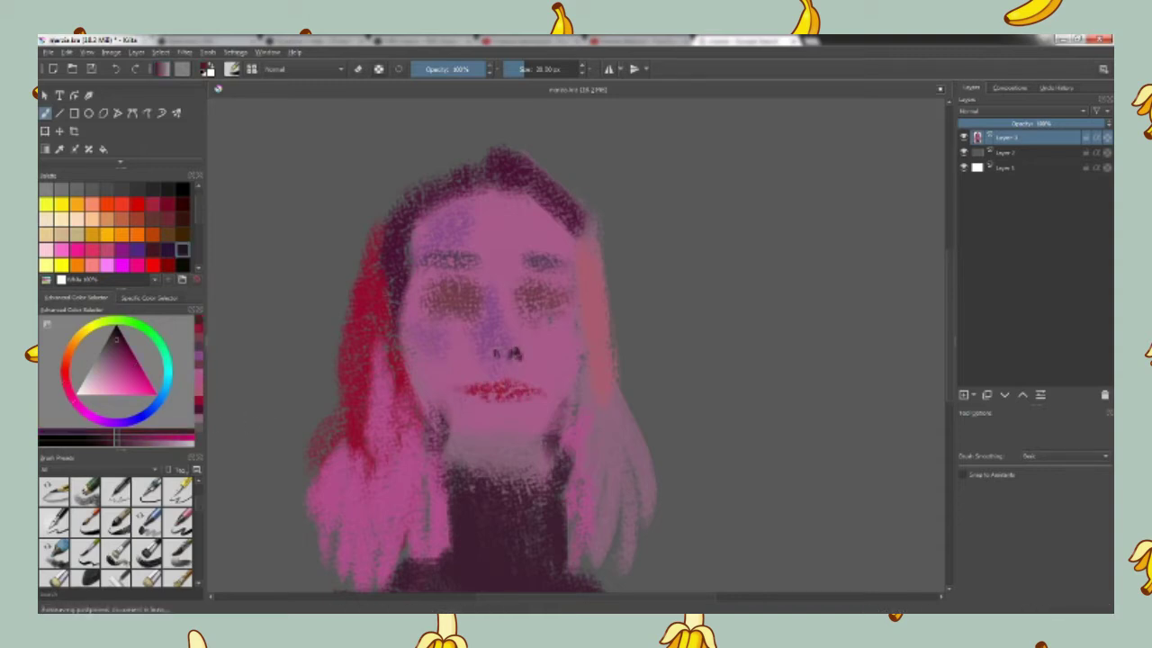
left_click(964, 394)
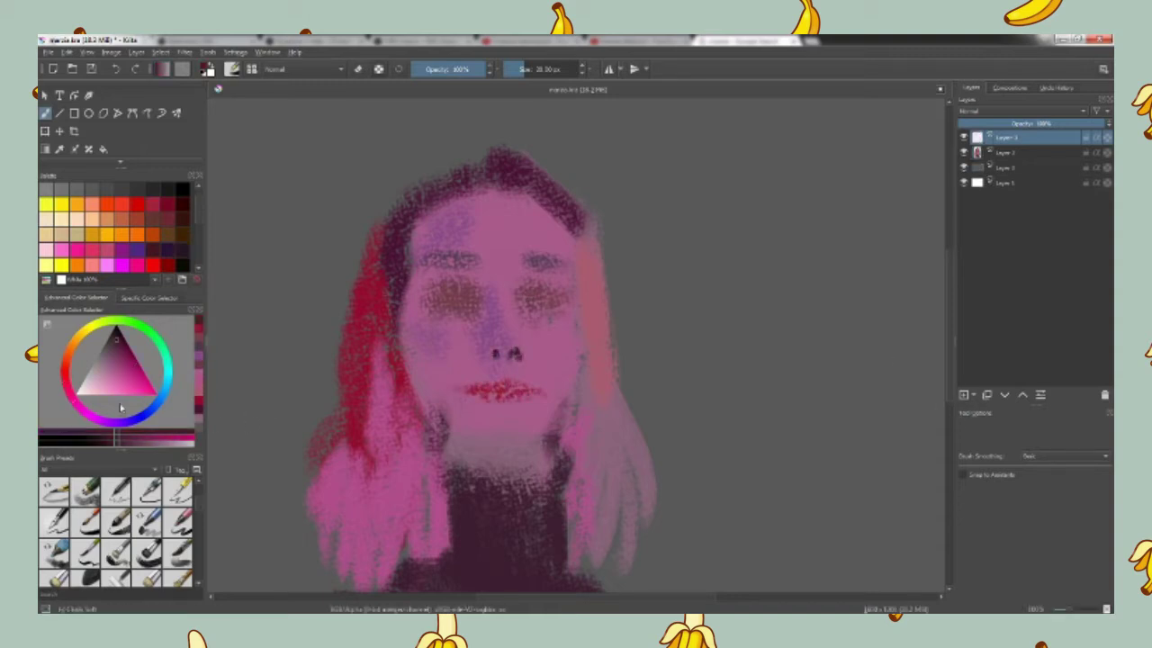
Step: Darken both eyes with dark purple strokes
left_click(167, 249)
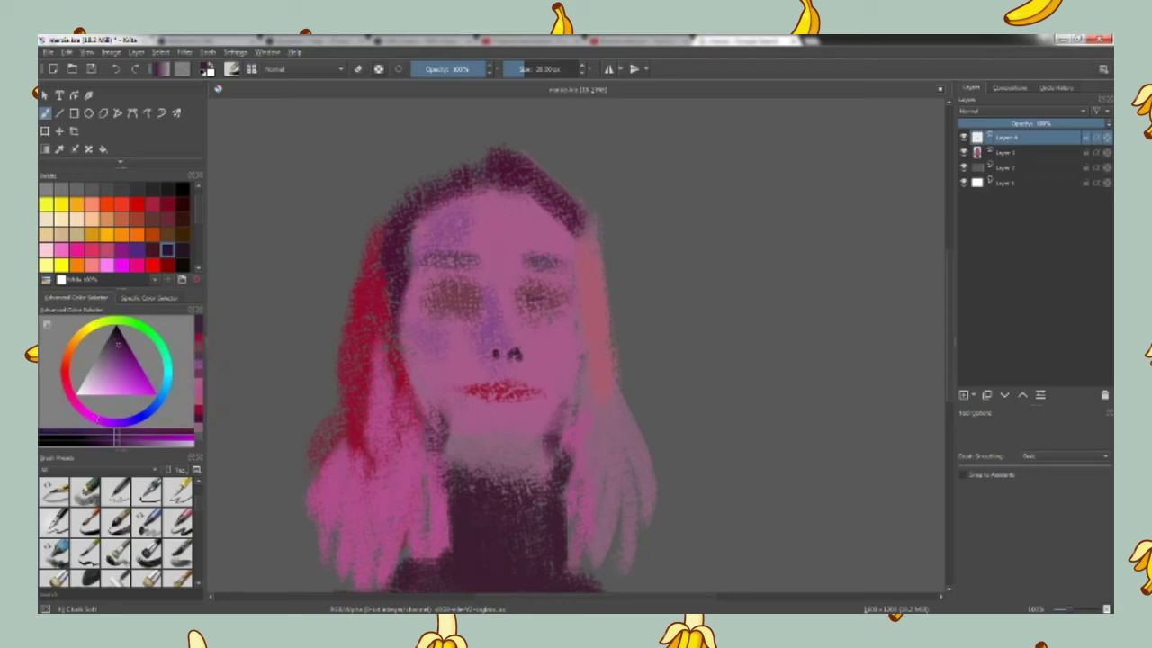
scroll(88, 576, "down", 1)
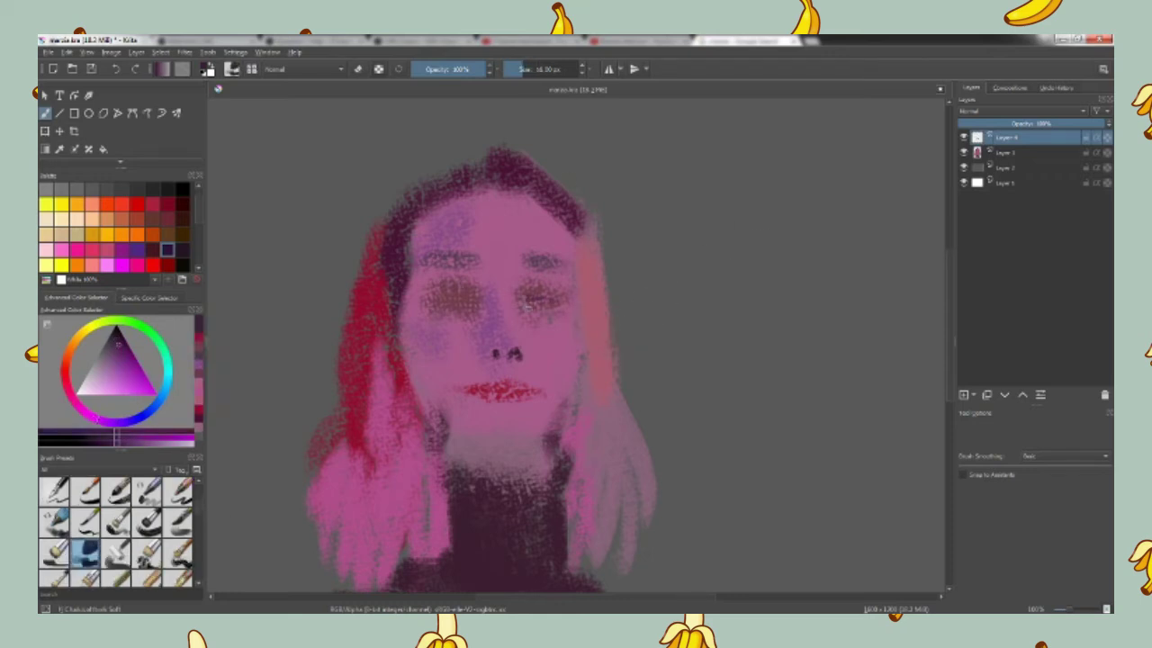
scroll(529, 308, "up", 3)
scroll(529, 308, "down", 2)
left_click_drag(479, 292, 540, 309)
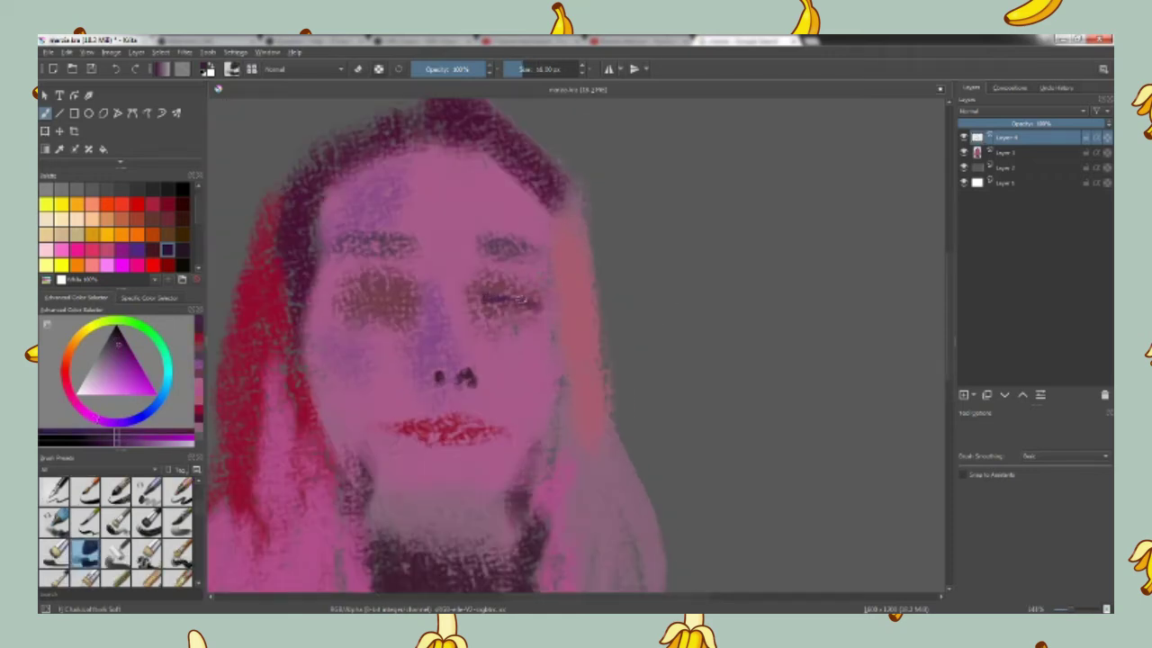
left_click_drag(411, 302, 352, 300)
left_click_drag(533, 303, 512, 308)
left_click_drag(394, 300, 354, 313)
left_click_drag(515, 324, 489, 312)
Step: Paint orange-brown eyeshadow above the left eye
left_click(153, 219)
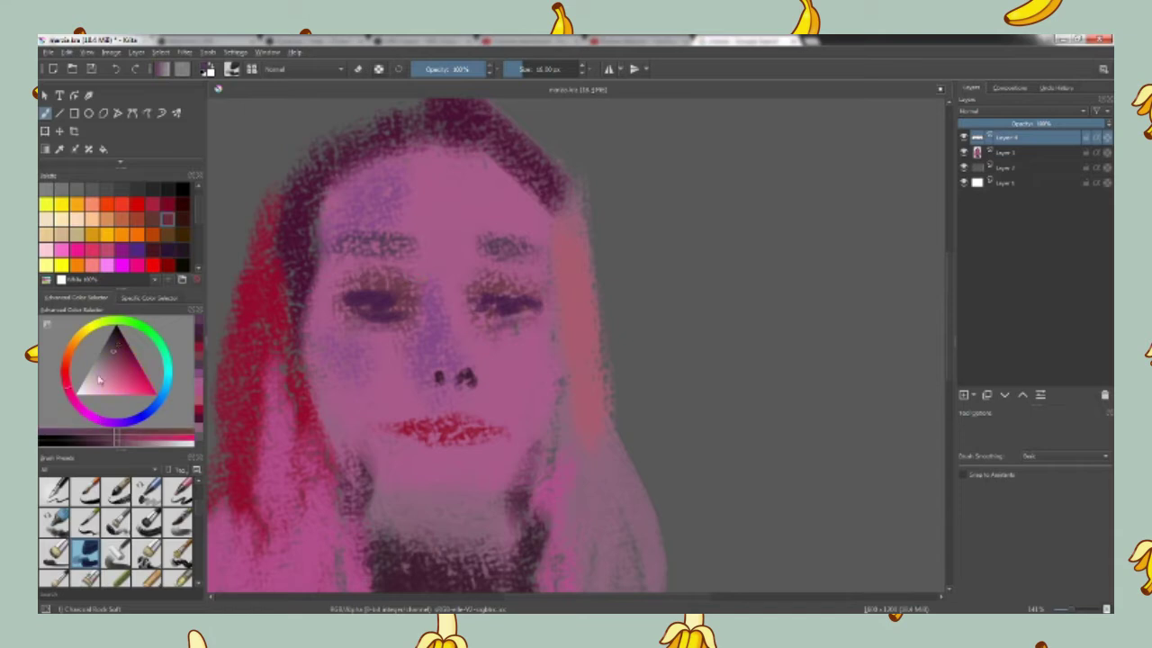
left_click_drag(108, 378, 118, 362)
left_click_drag(393, 282, 362, 280)
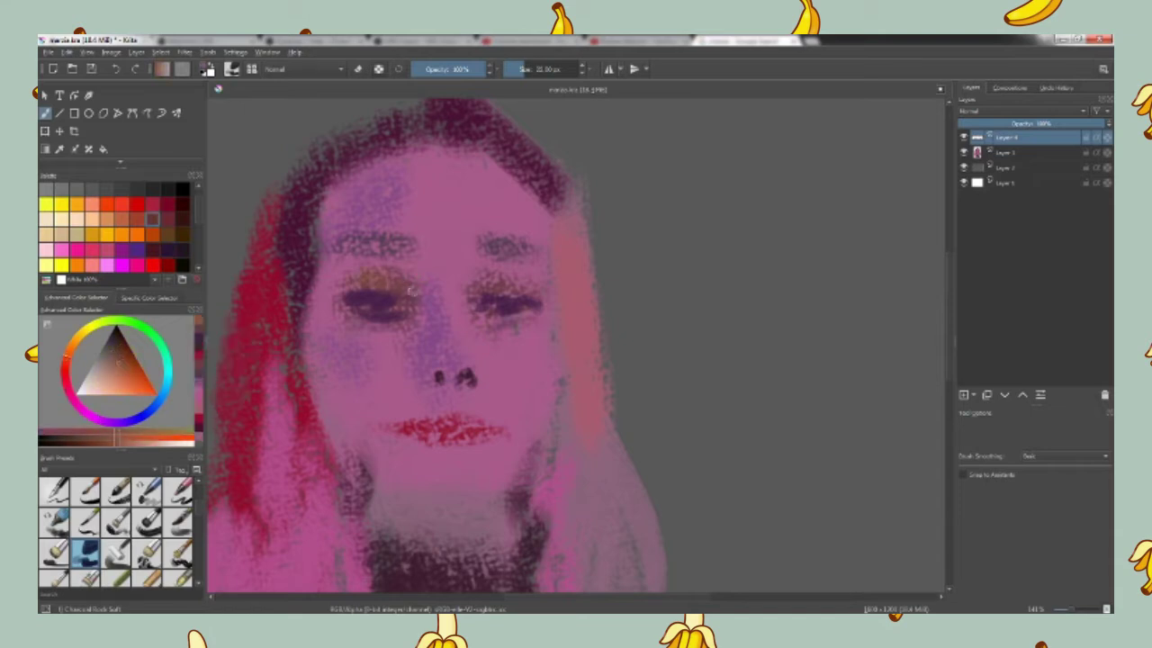
Step: Strengthen the lips with a pinkish-red stroke
left_click(167, 249)
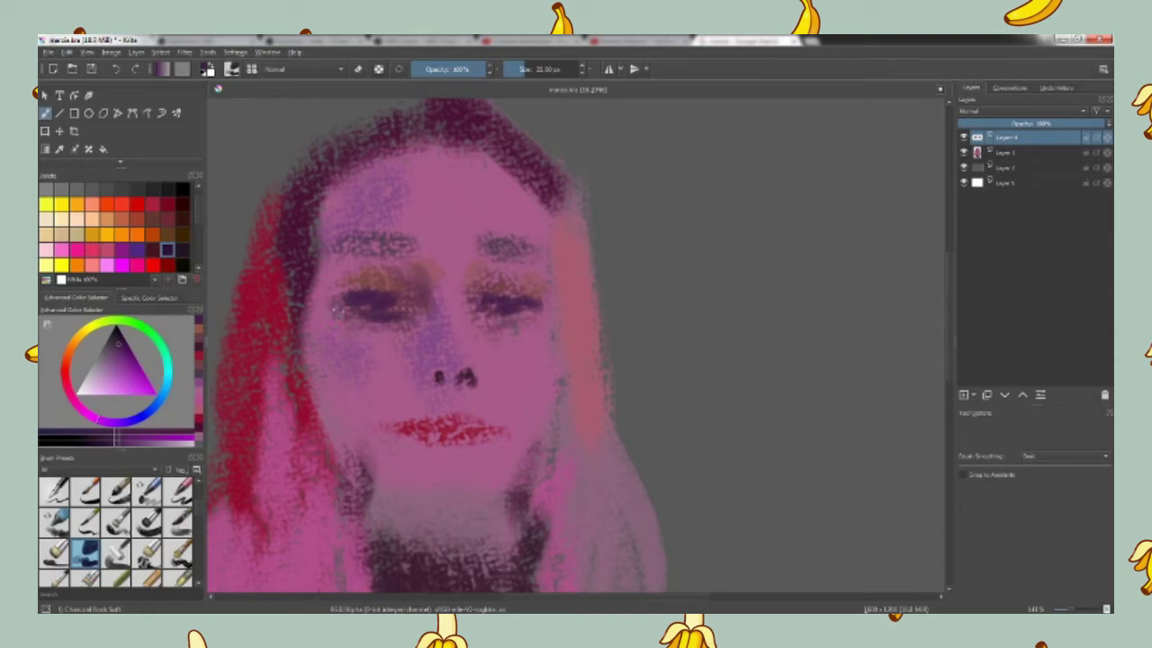
left_click(419, 379, "ctrl")
left_click_drag(463, 429, 431, 427)
Step: Lighten the dark chin with light pink on Layer 3, then return to Layer 4
key("Page_Down")
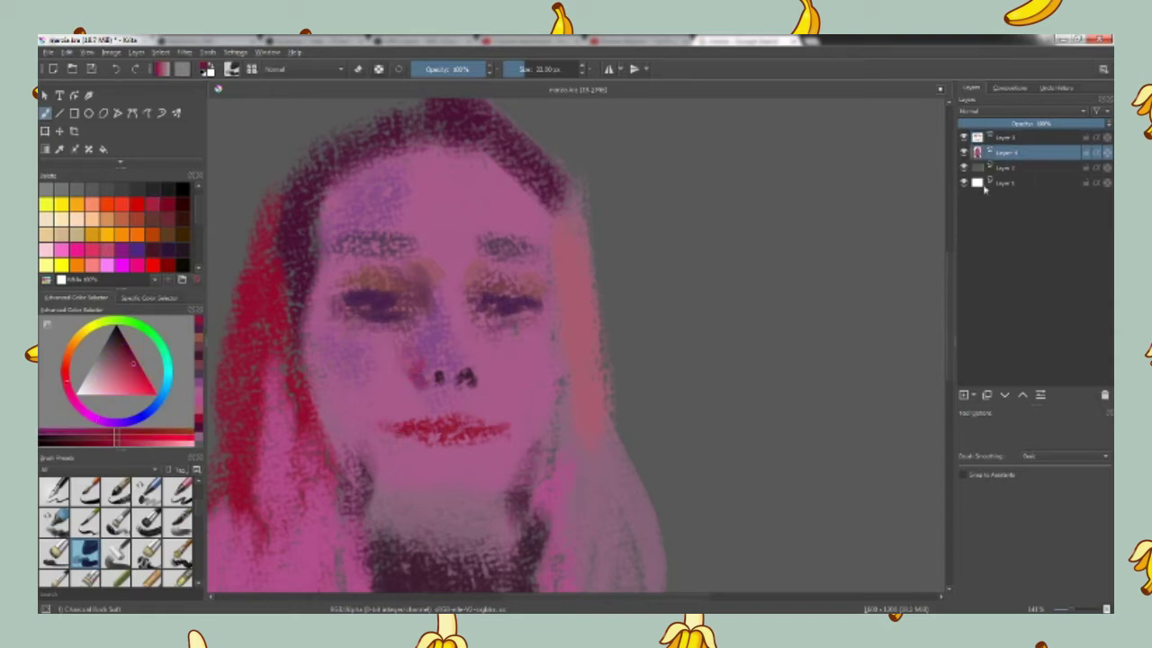
left_click(363, 479, "ctrl")
mouse_move(363, 479)
left_mouse_down()
mouse_move(337, 468)
mouse_move(322, 423)
left_mouse_up()
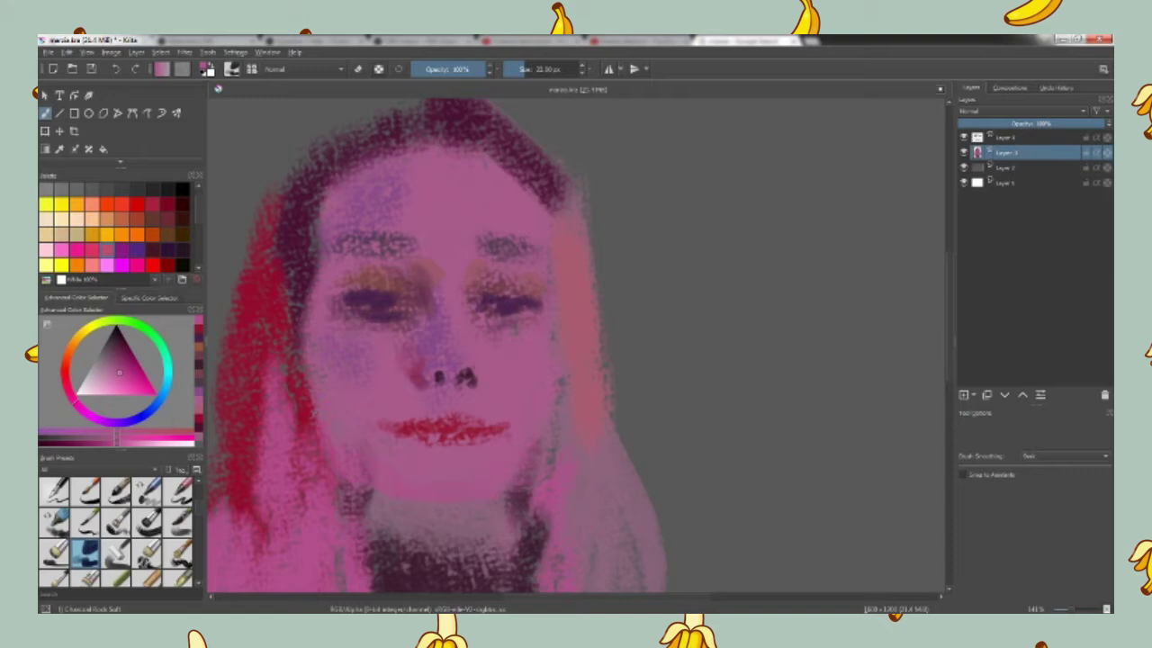
key("Page_Up")
Step: Add a red stroke beside the nose and purple shading under the left eye, cheek and chin
left_click(286, 322, "ctrl")
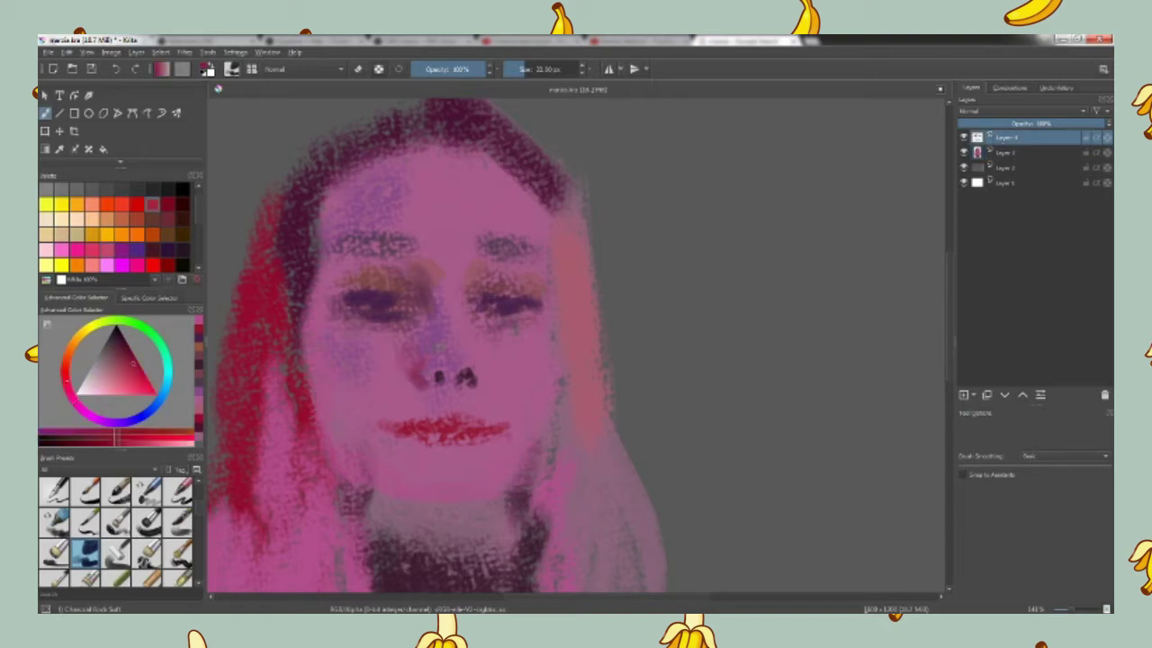
left_click_drag(410, 356, 428, 313)
left_click(270, 356, "ctrl")
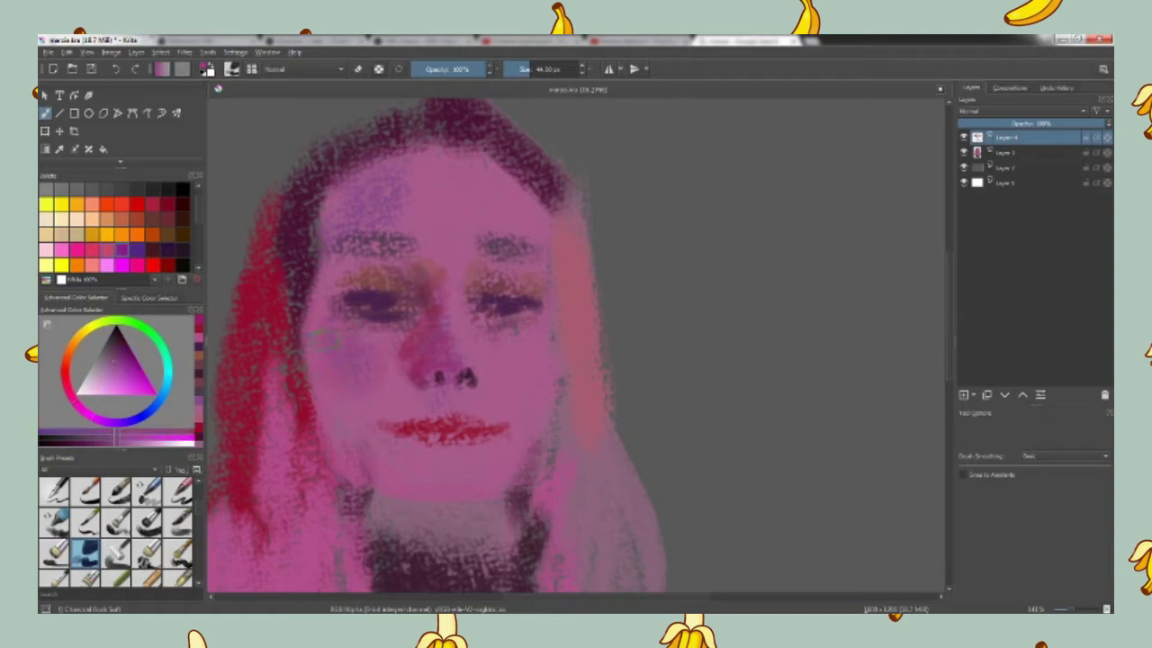
left_click(333, 340, "ctrl")
left_click_drag(333, 340, 351, 344)
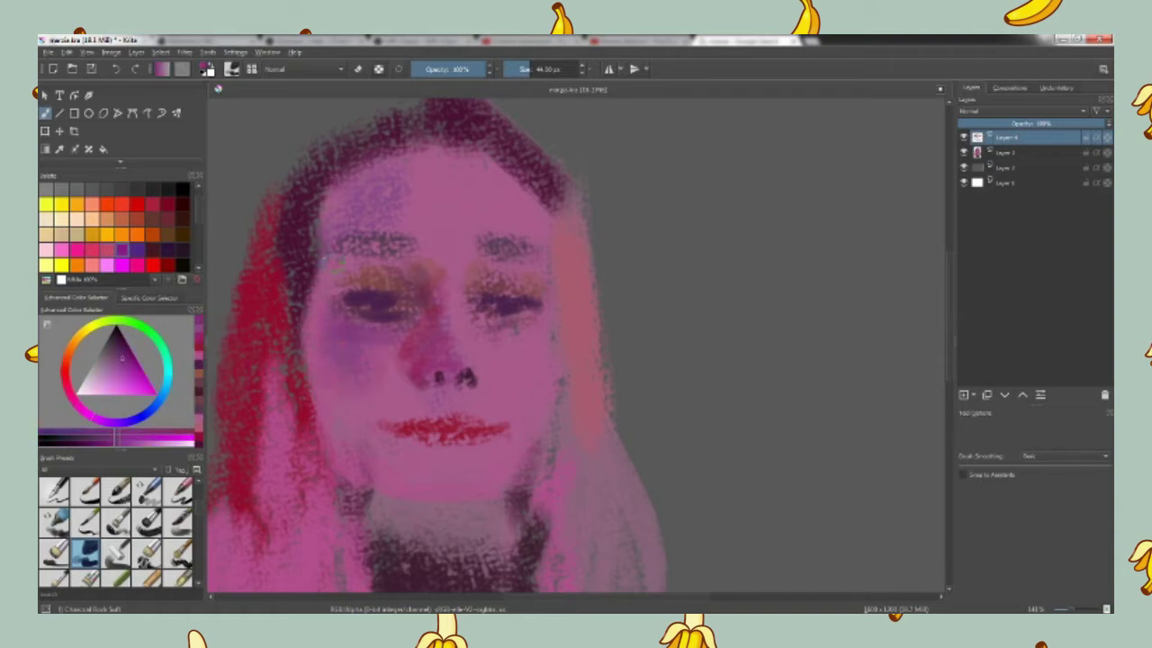
left_click_drag(316, 290, 343, 245)
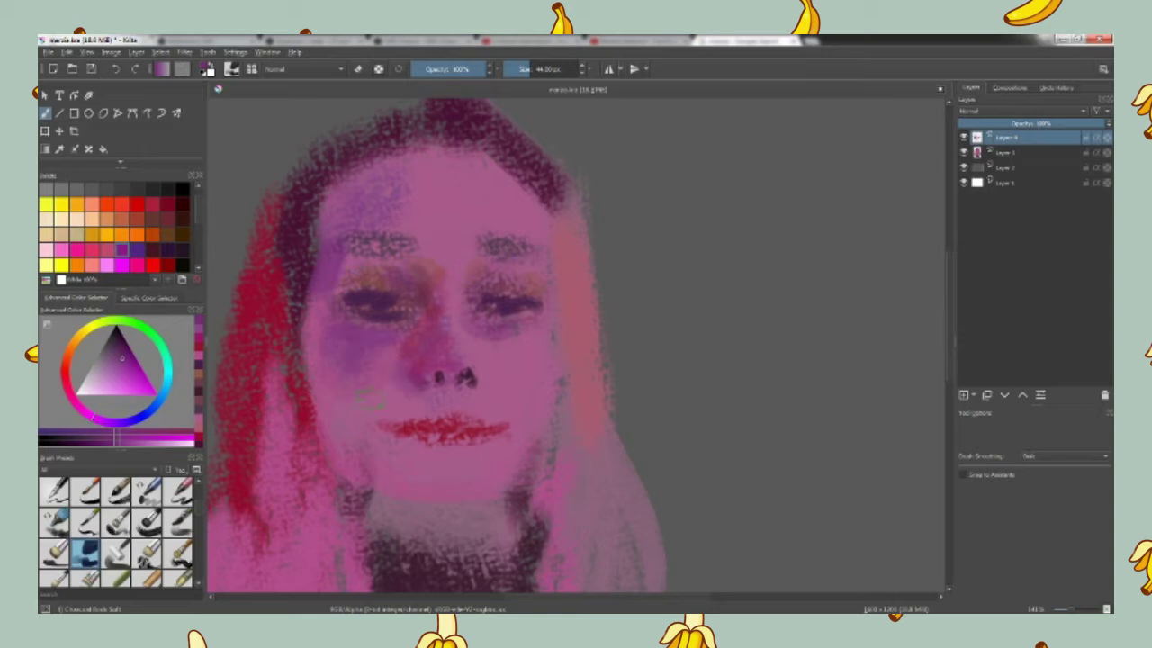
left_click_drag(384, 493, 423, 450)
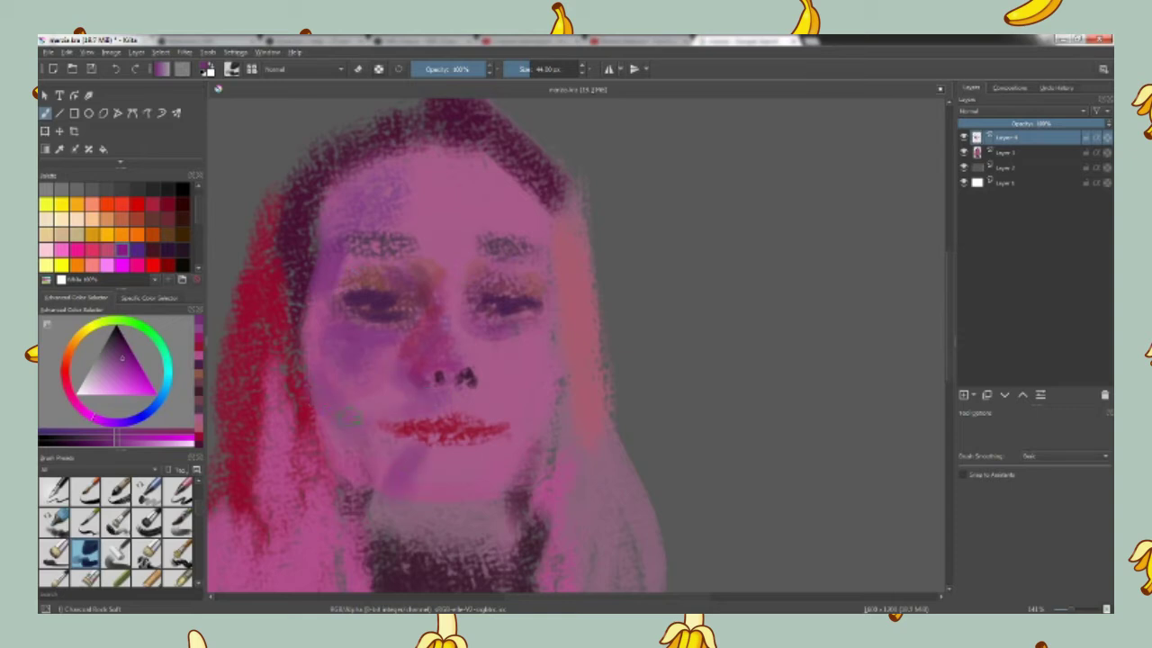
left_click_drag(517, 185, 518, 234)
Step: Darken both eyebrows with dark maroon strokes
left_click(182, 219)
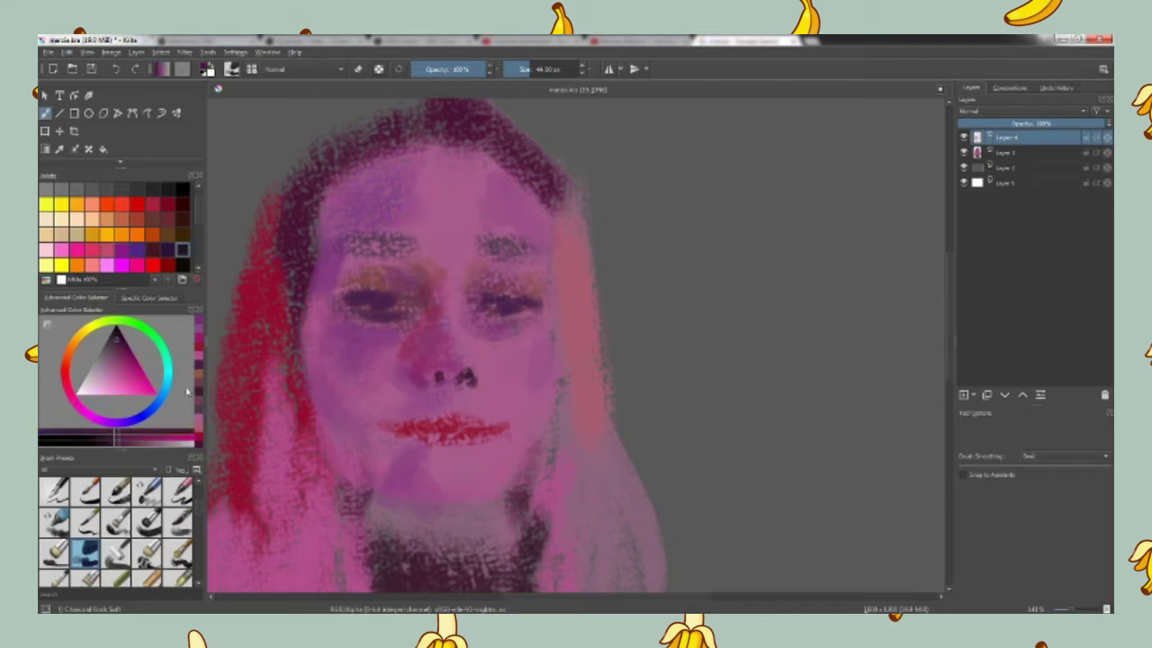
mouse_move(393, 246)
left_mouse_down()
mouse_move(415, 248)
mouse_move(330, 243)
mouse_move(393, 239)
mouse_move(364, 243)
left_mouse_up()
mouse_move(537, 248)
left_mouse_down()
mouse_move(484, 248)
mouse_move(513, 251)
mouse_move(504, 241)
left_mouse_up()
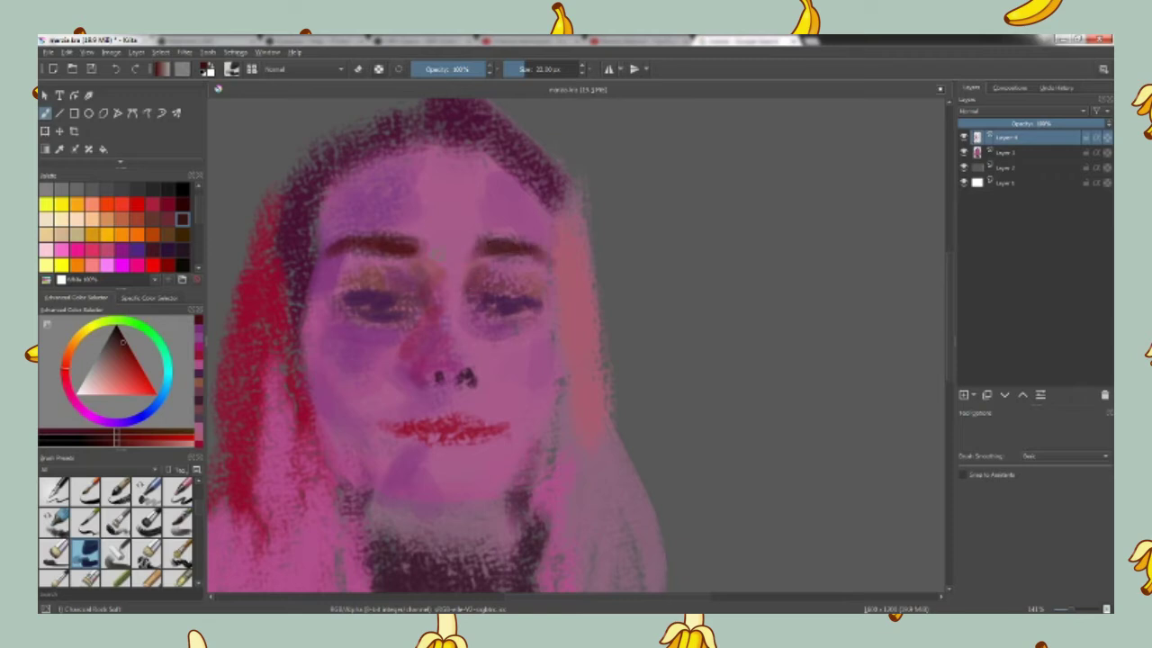
left_click(75, 402)
left_click(131, 361)
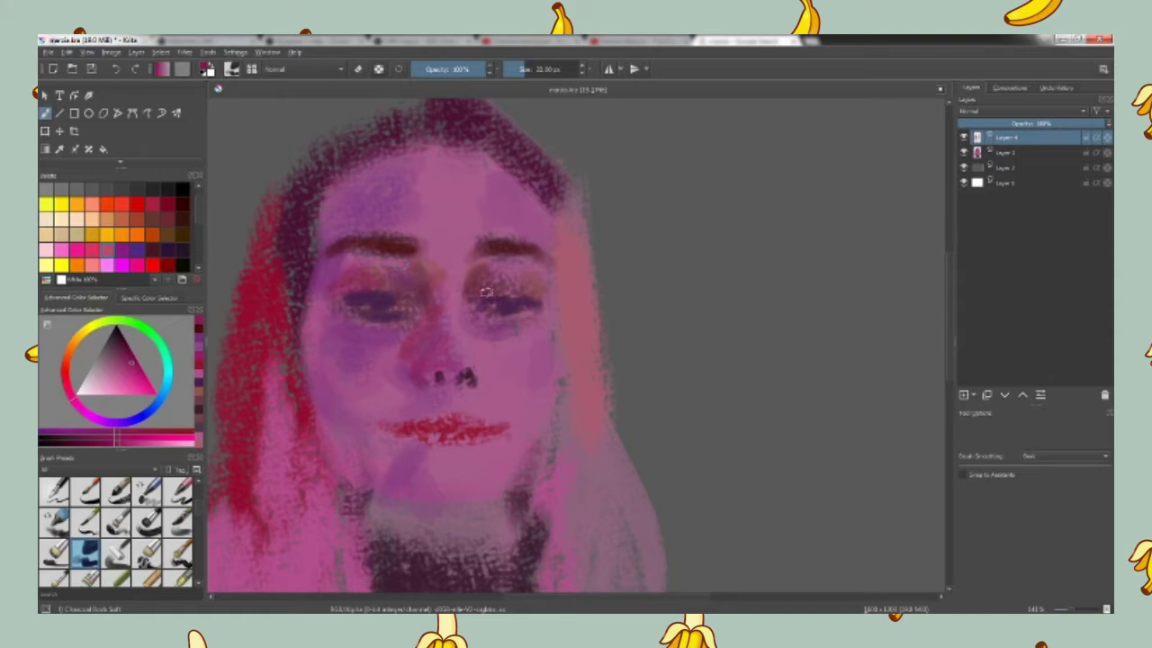
left_click(182, 249)
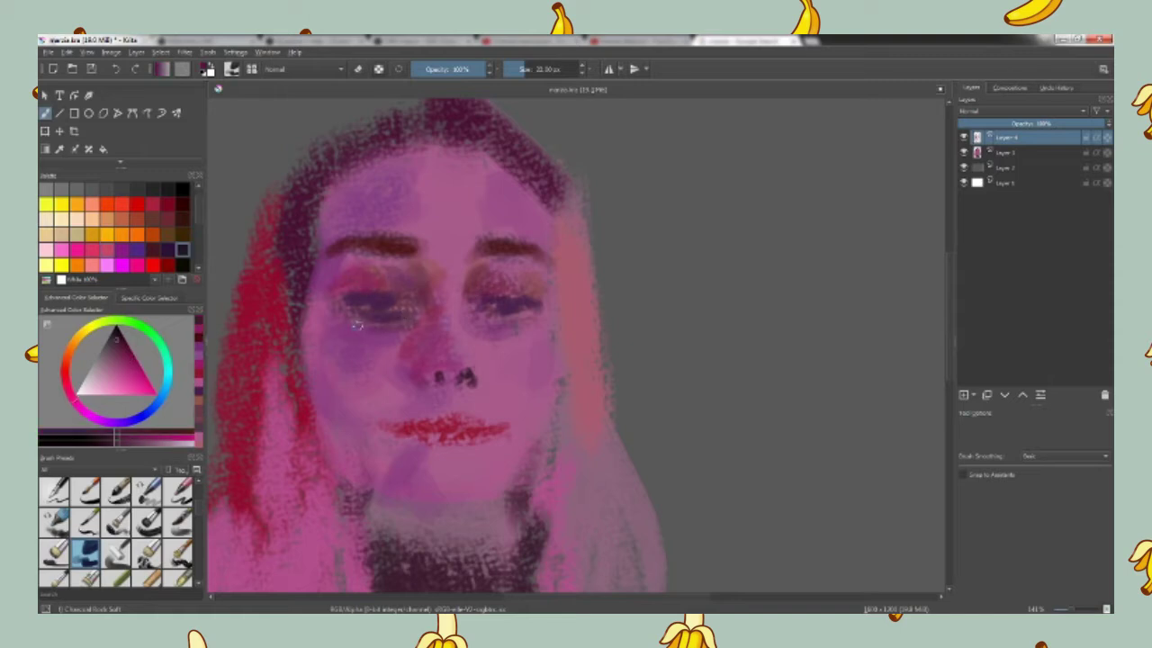
Step: Settle on dark red after trying pinks, and paint along the lip line
left_click(369, 321, "ctrl")
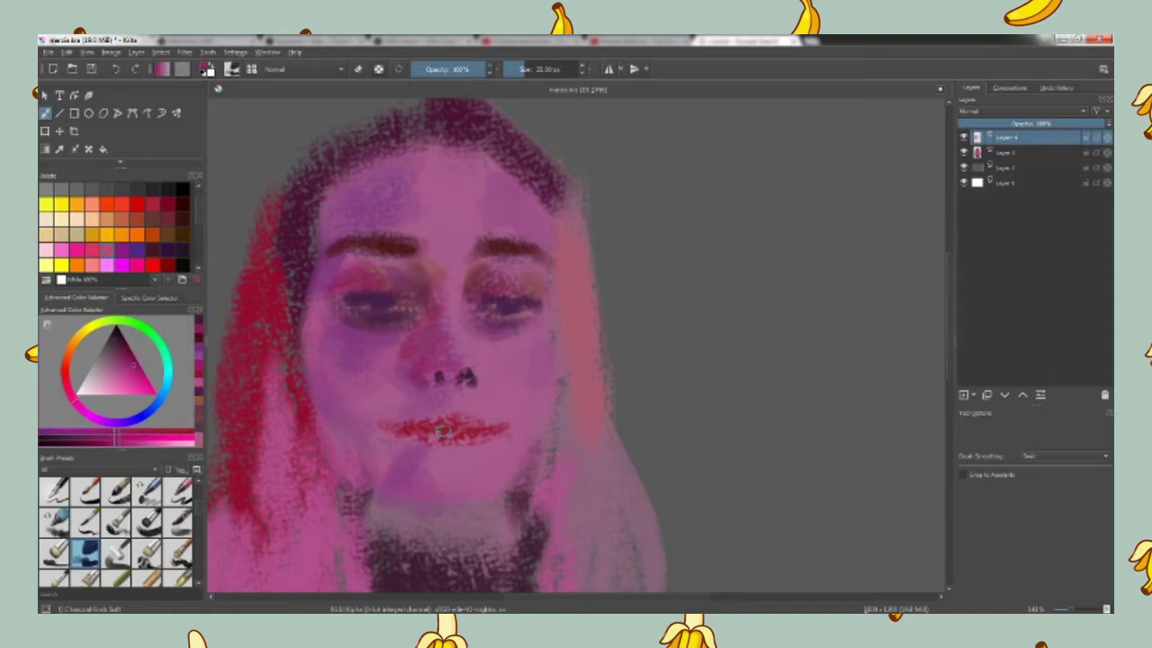
left_click(452, 430, "ctrl")
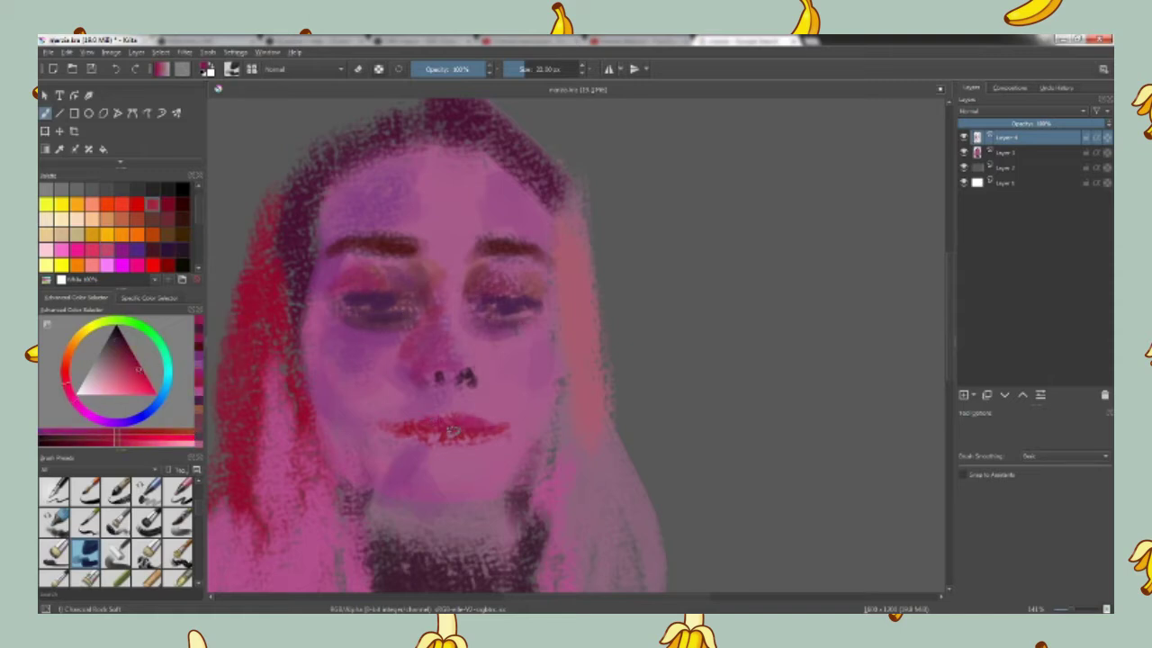
left_click(436, 376, "ctrl")
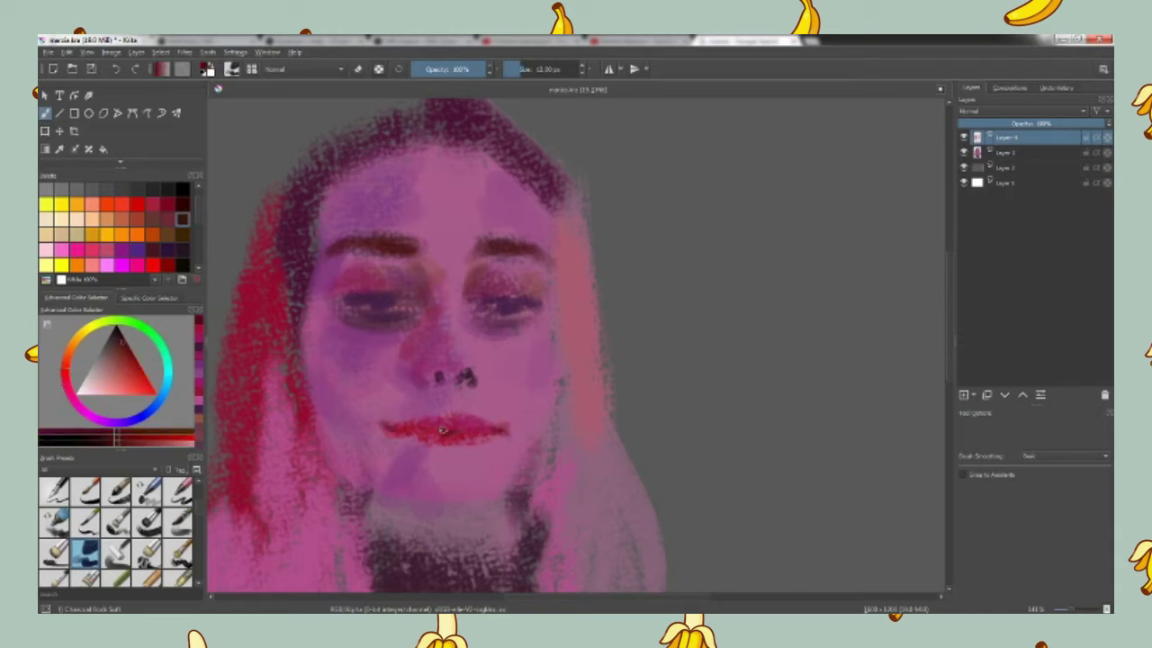
left_click(199, 346)
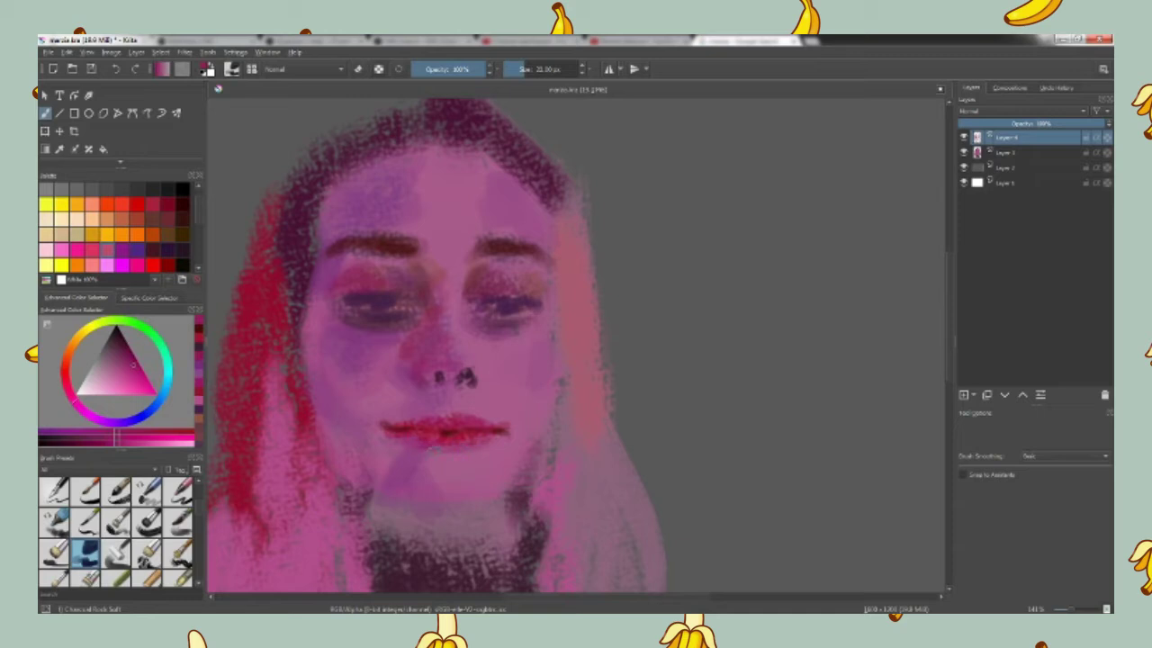
left_click(199, 391)
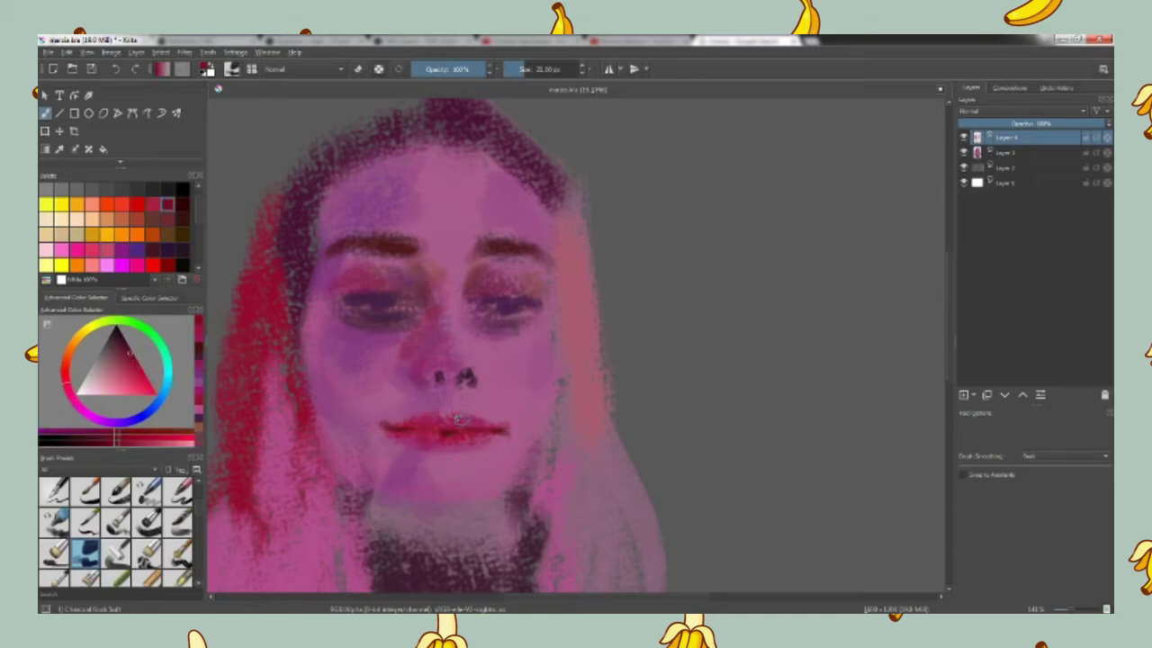
left_click_drag(455, 423, 407, 420)
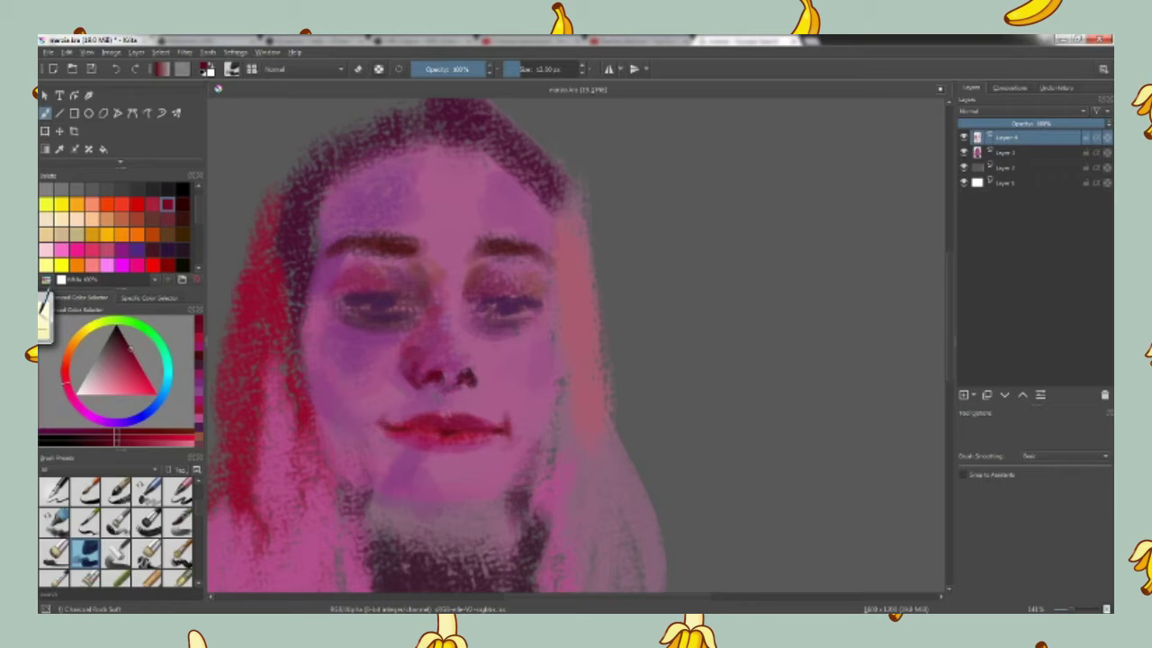
Step: Enlarge the brush to 26 px, shade the nose bridge purple, and pick bright pink for the cheek
key("]")
key("]")
key("]")
left_click_drag(404, 261, 416, 302)
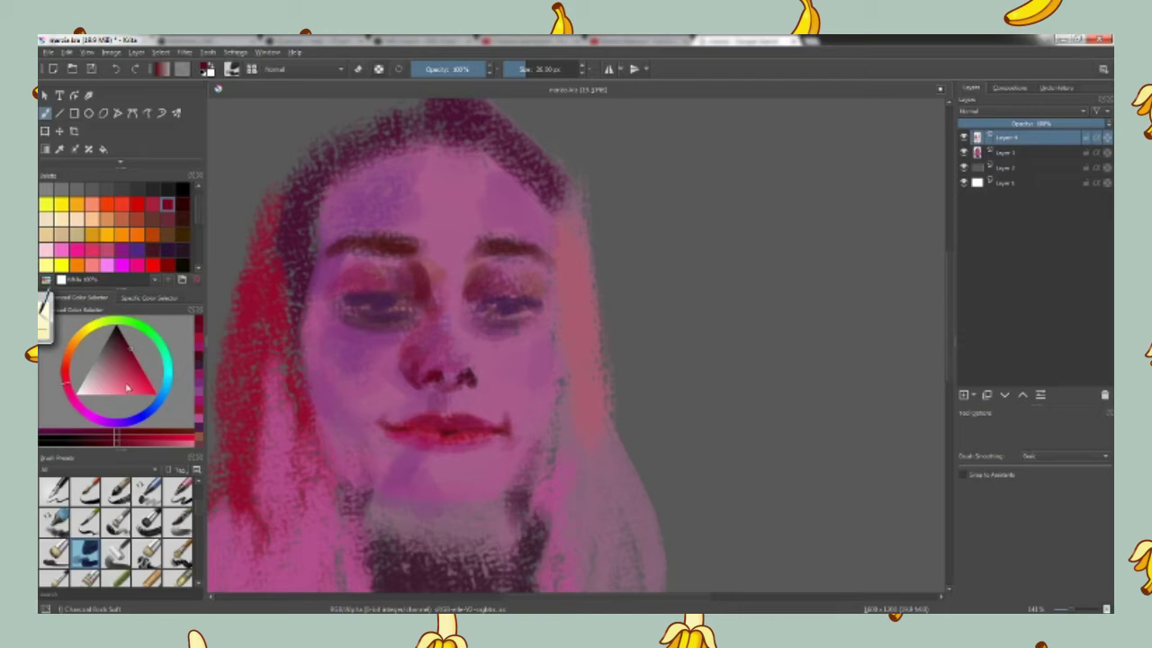
left_click(122, 249)
left_click_drag(431, 288, 434, 306)
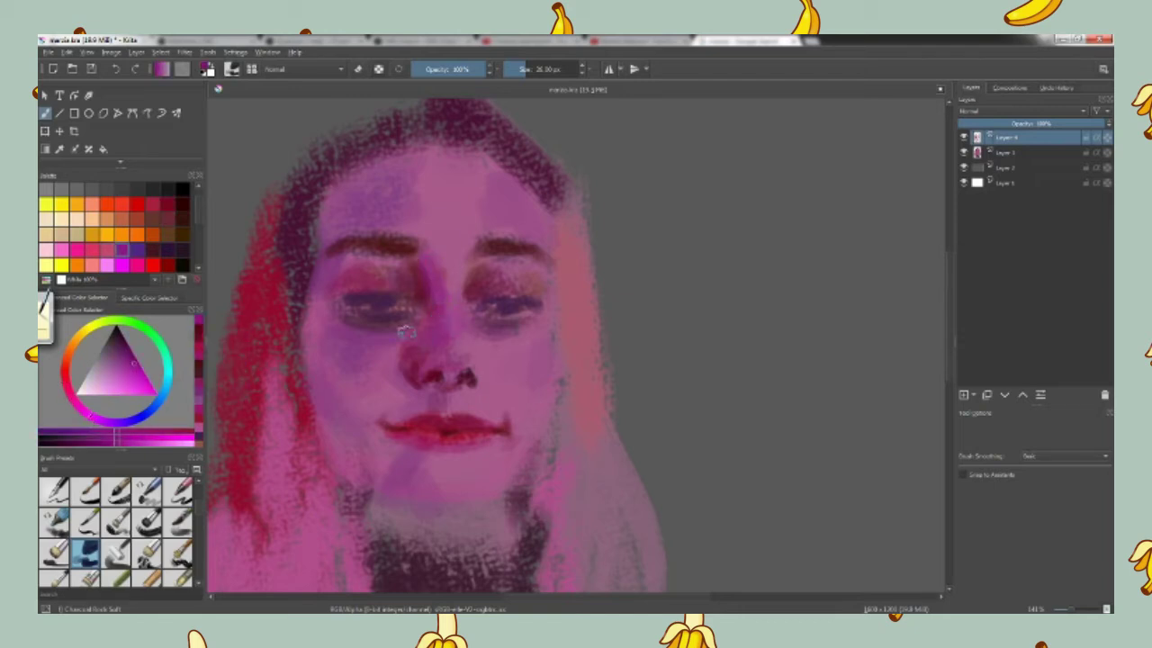
left_click(67, 394)
left_click(141, 381)
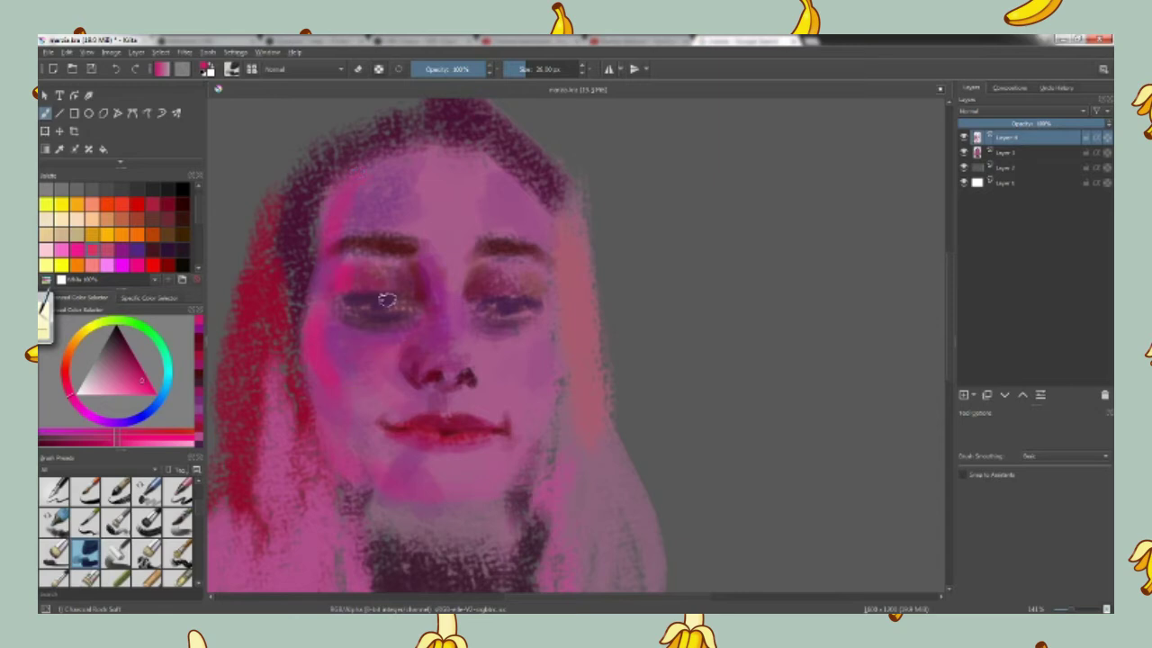
Step: Cover the chin and neck with a salmon-beige skin tone on Layer 3
left_click(67, 363)
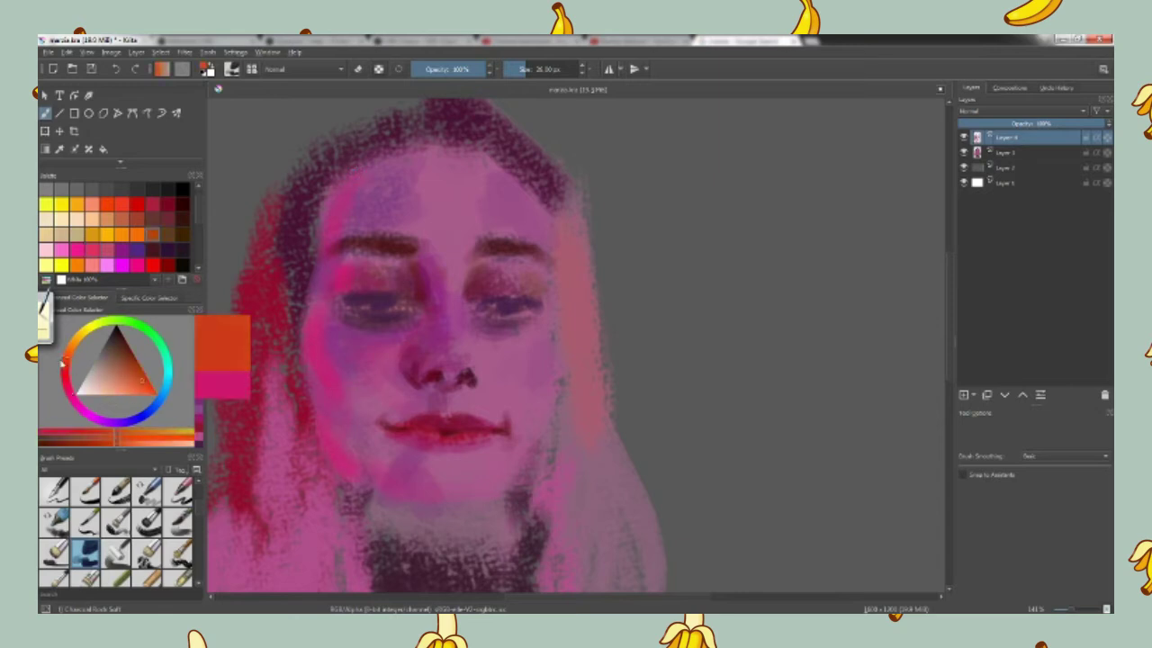
left_click(110, 379)
left_click(1012, 153)
mouse_move(522, 499)
left_mouse_down()
mouse_move(468, 540)
mouse_move(418, 540)
mouse_move(411, 582)
left_mouse_up()
Step: Blend the neck with beige and darker strokes, then pick a lightened magenta-pink
left_click(222, 357, "ctrl")
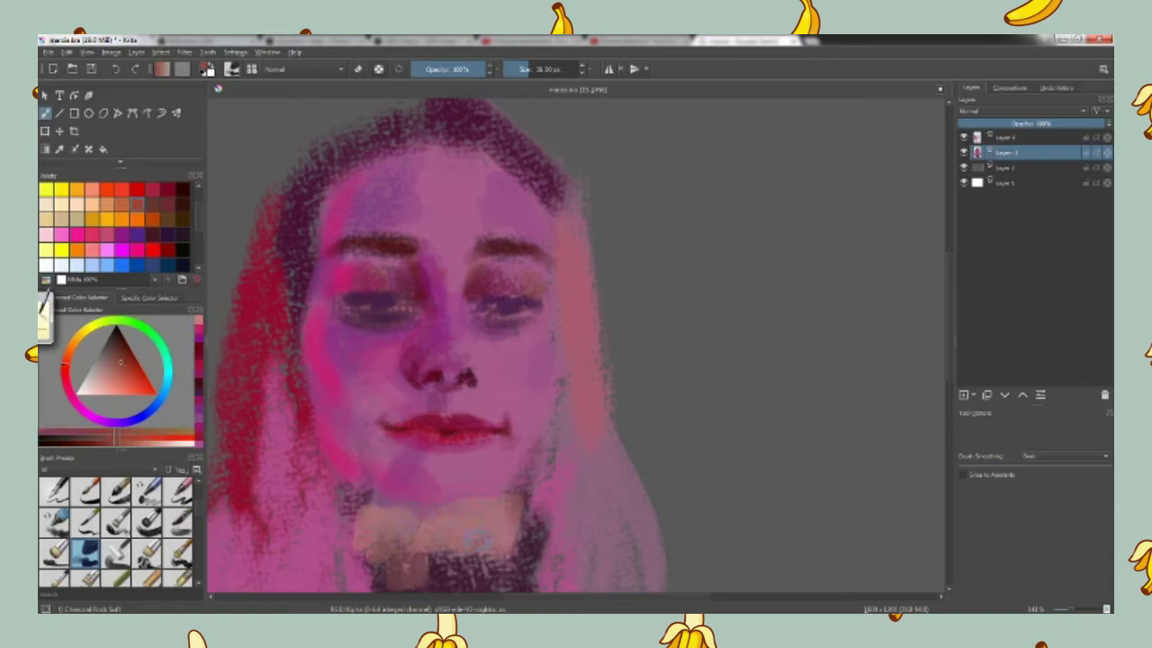
left_click_drag(522, 504, 486, 549)
mouse_move(486, 504)
left_mouse_down()
mouse_move(445, 527)
mouse_move(369, 531)
left_mouse_up()
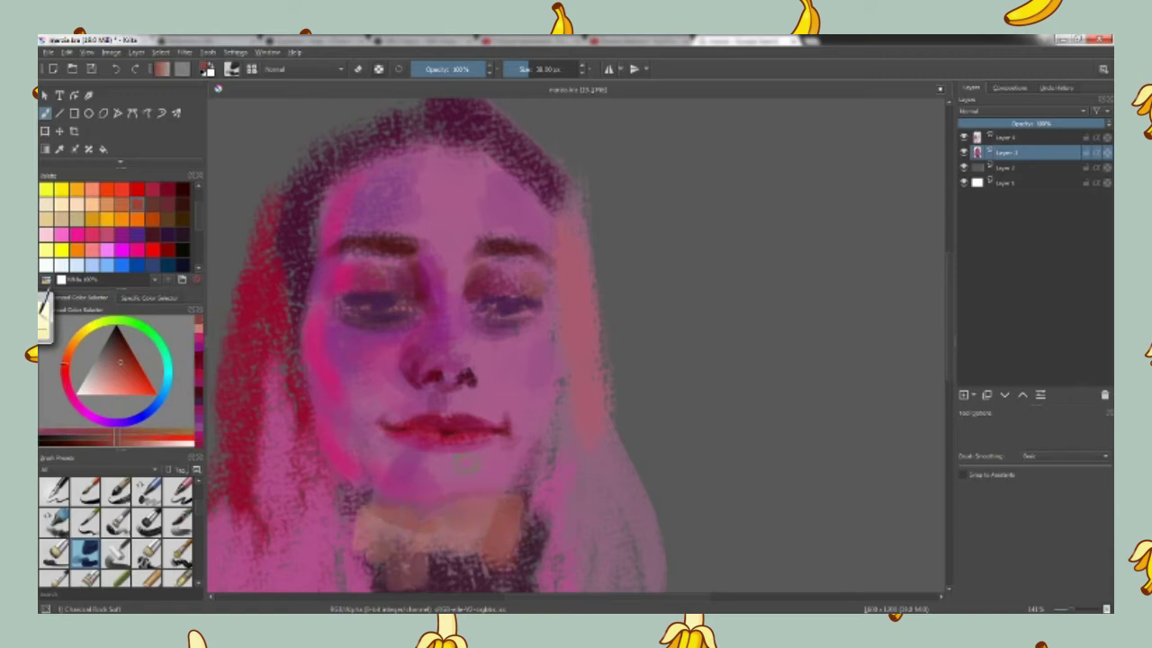
left_click(504, 486, "ctrl")
left_click(198, 402)
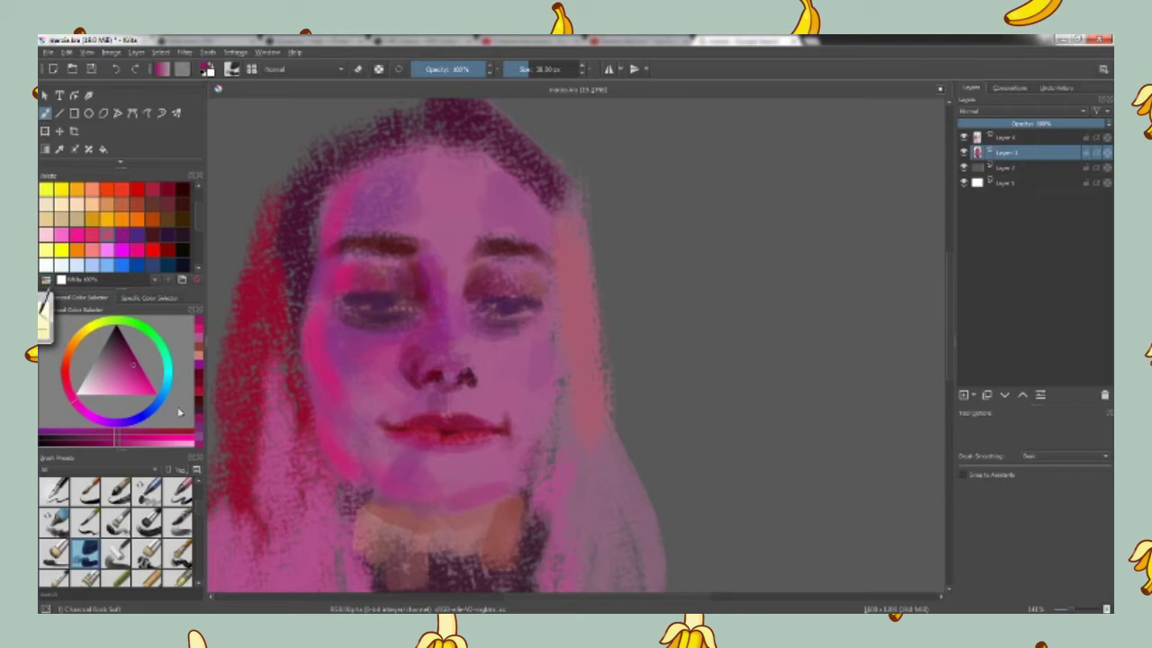
left_click(304, 558, "ctrl")
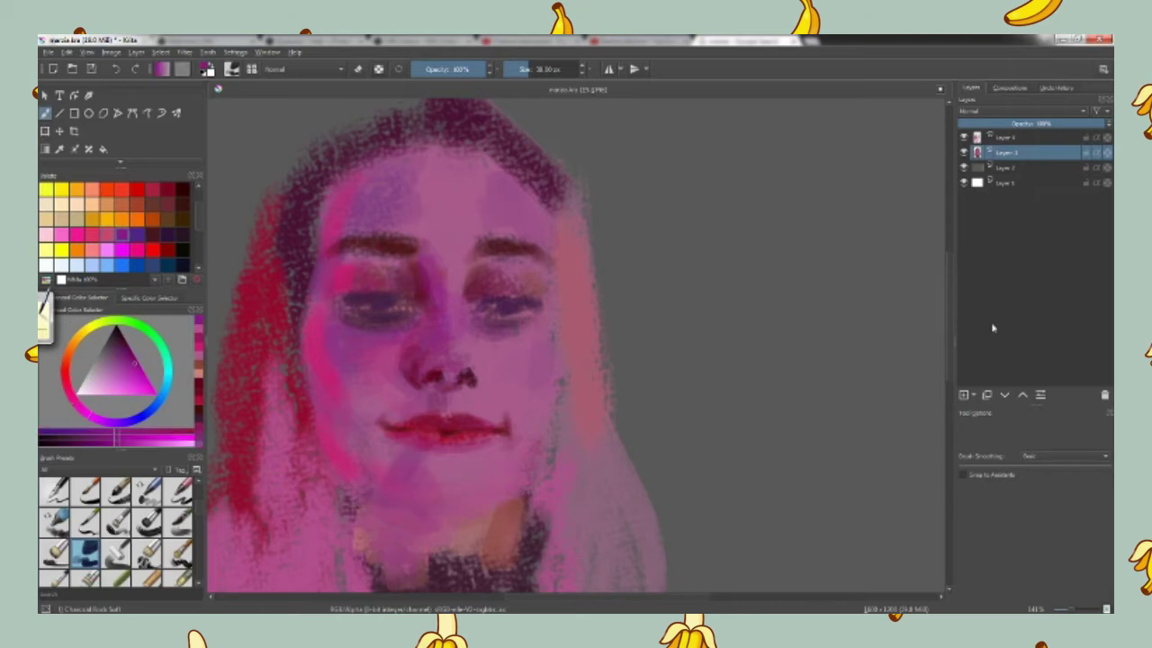
scroll(409, 531, "down", 2)
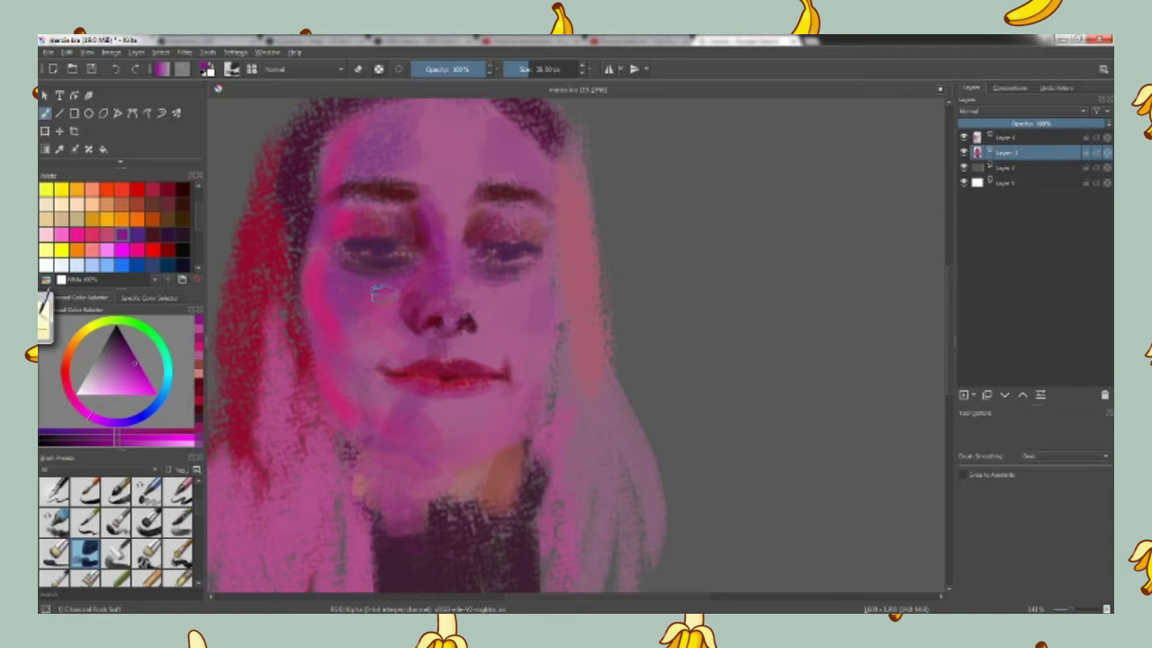
Step: Darken the chin, jaw and right side of the neck with reddish-orange and dark crimson
left_click(473, 464, "ctrl")
left_click_drag(366, 435, 392, 452)
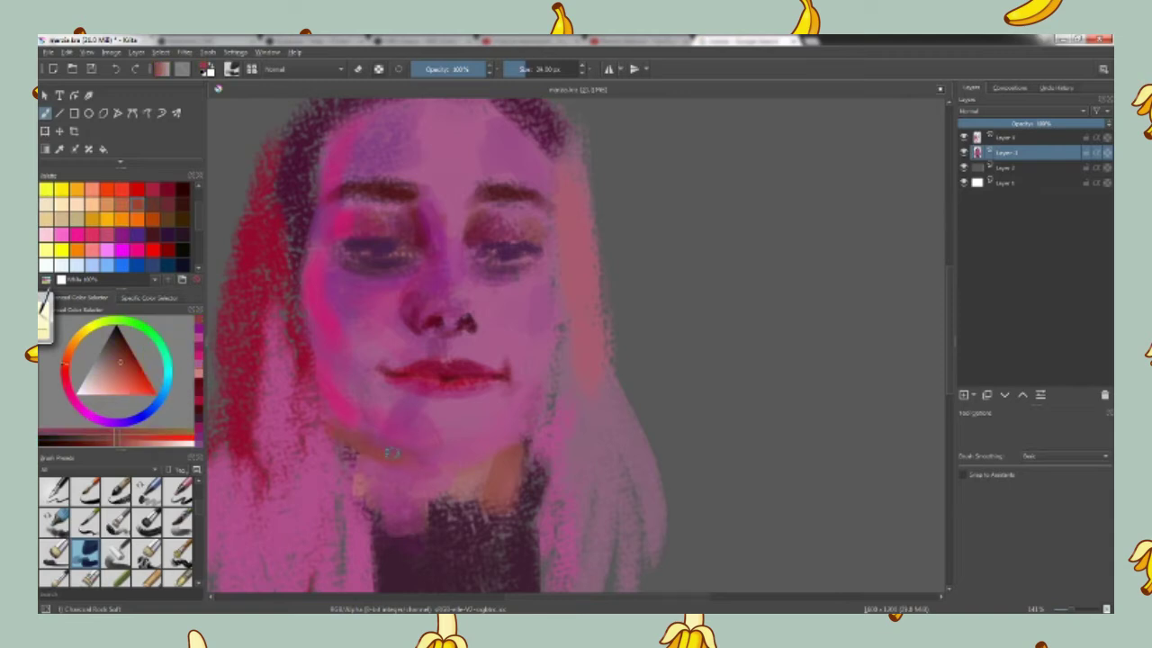
left_click(168, 189)
mouse_move(464, 464)
left_mouse_down()
mouse_move(364, 429)
mouse_move(455, 468)
left_mouse_up()
left_click_drag(527, 446, 505, 527)
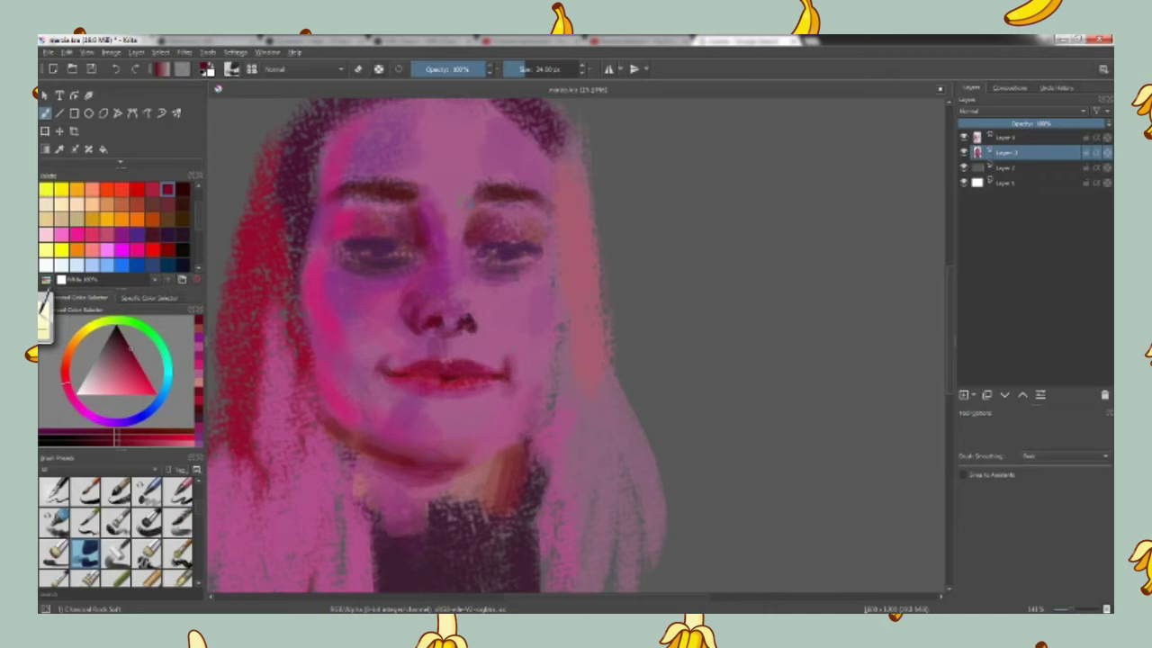
Step: Try several muted pinks, then on Layer 3 shade left of the chin and lighten the left cheek
left_click(473, 260, "ctrl")
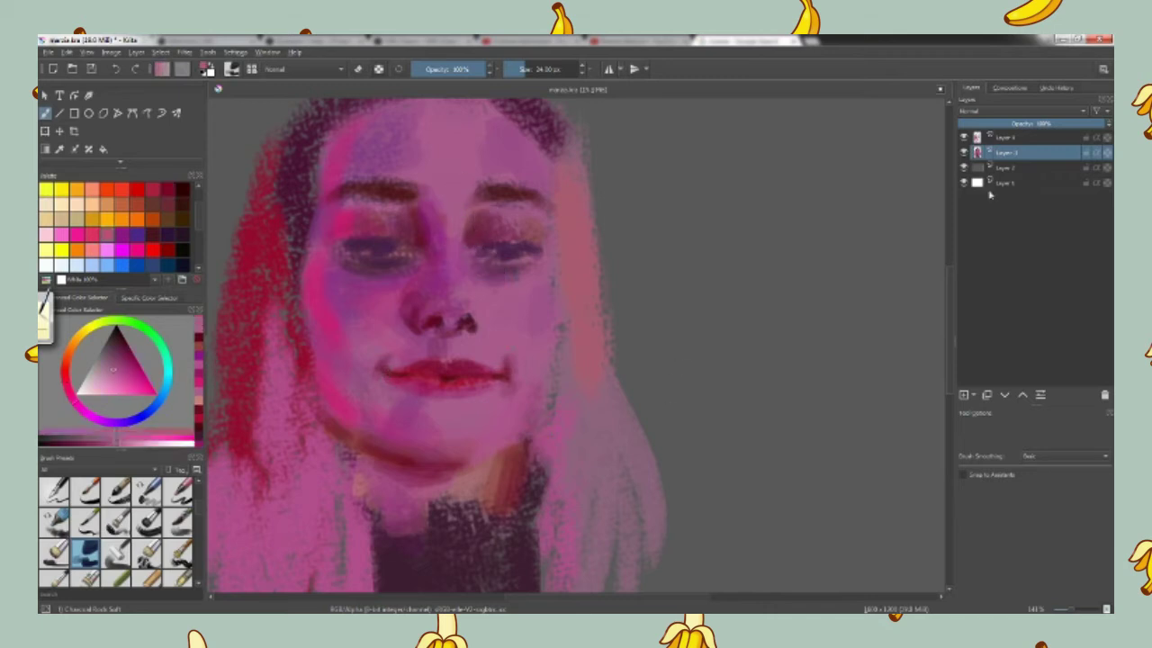
key("Page_Up")
left_click(141, 382)
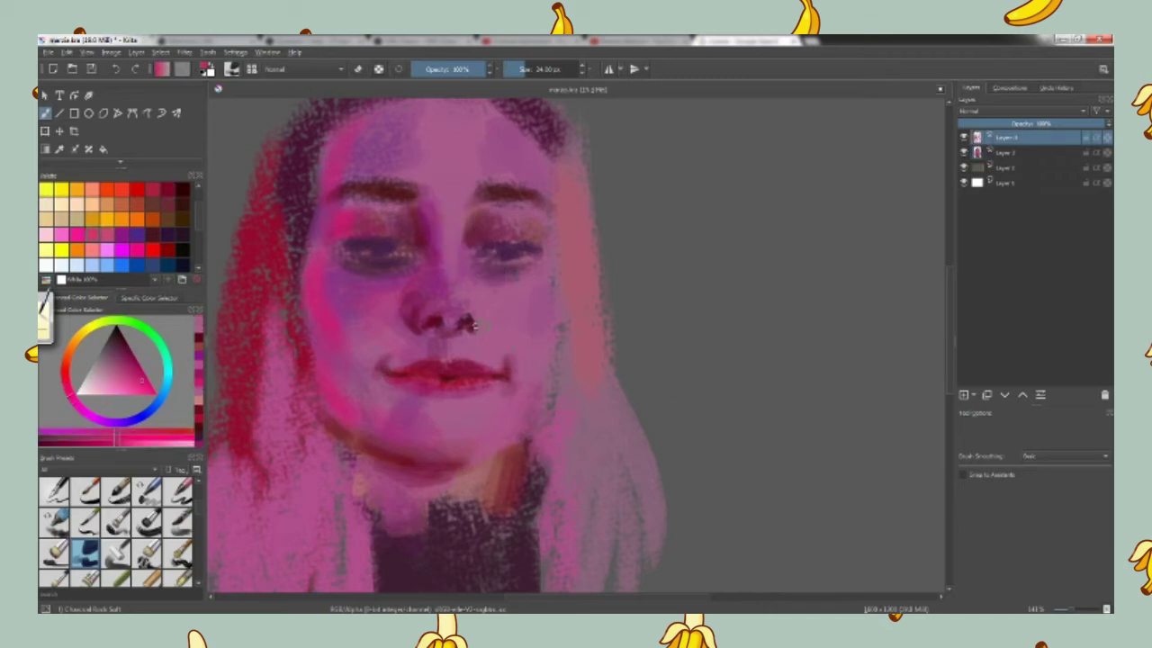
left_click(447, 297, "ctrl")
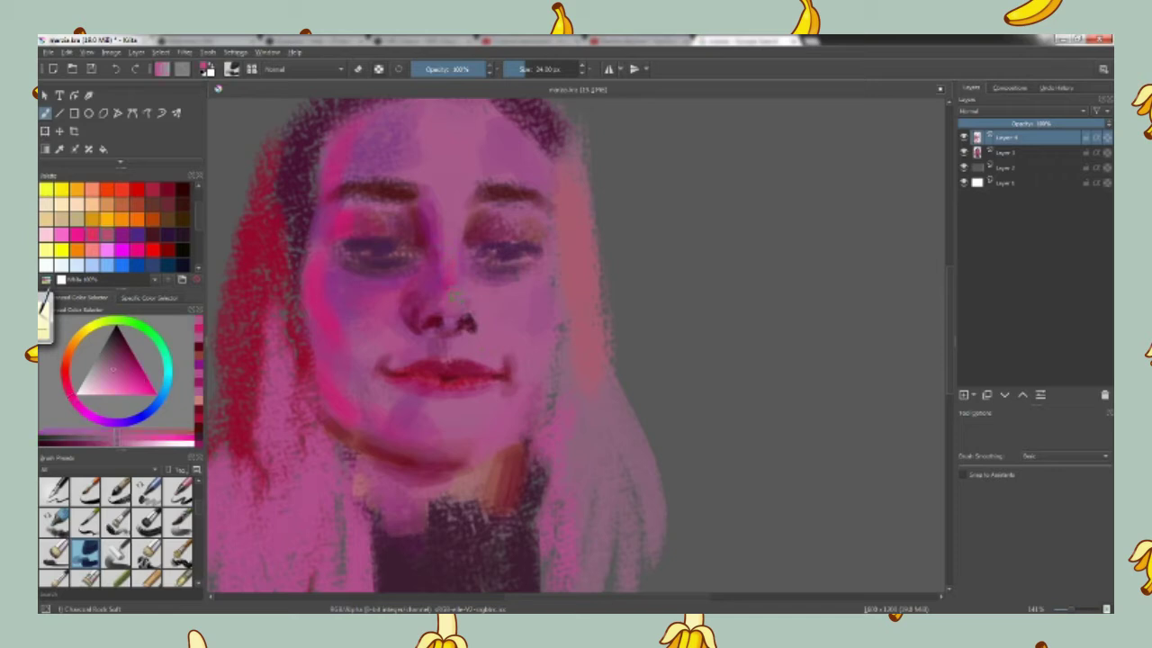
left_click(477, 238, "ctrl")
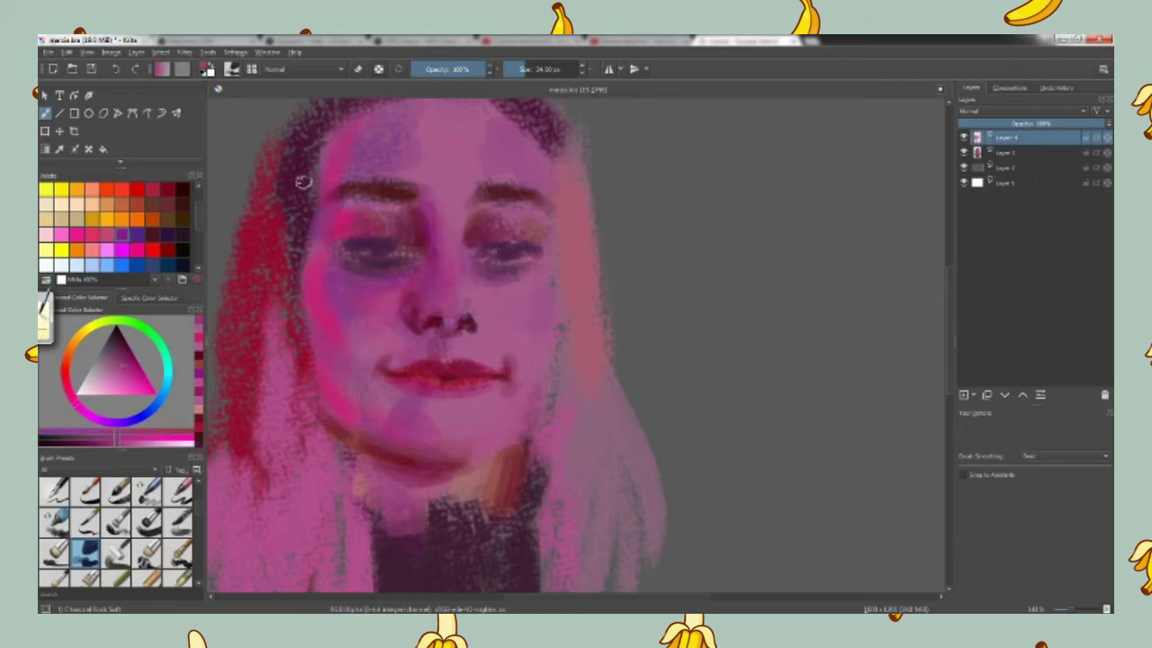
left_click(328, 223, "ctrl")
left_click(1039, 155)
left_click_drag(328, 423, 335, 504)
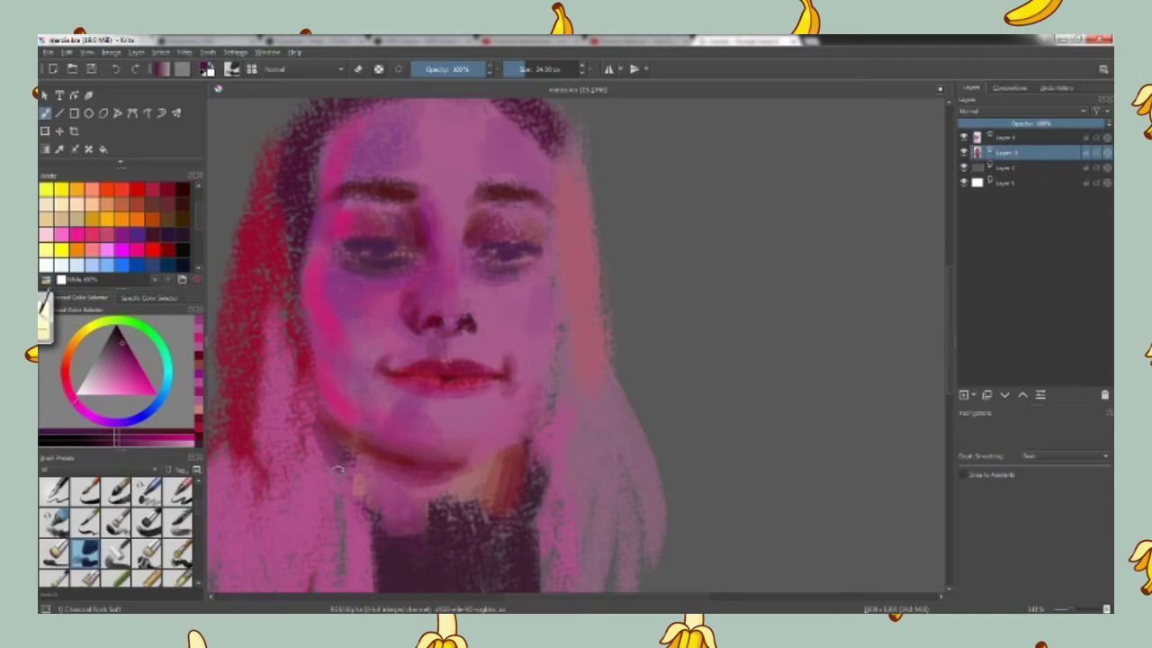
left_click(400, 347, "ctrl")
mouse_move(291, 305)
left_mouse_down()
mouse_move(302, 365)
mouse_move(275, 315)
left_mouse_up()
Step: Paint a dark purple shadow along the jaw and neck with an 18 px brush
left_click(303, 282, "ctrl")
key("bracketleft")
key("bracketleft")
left_click_drag(304, 376, 343, 450)
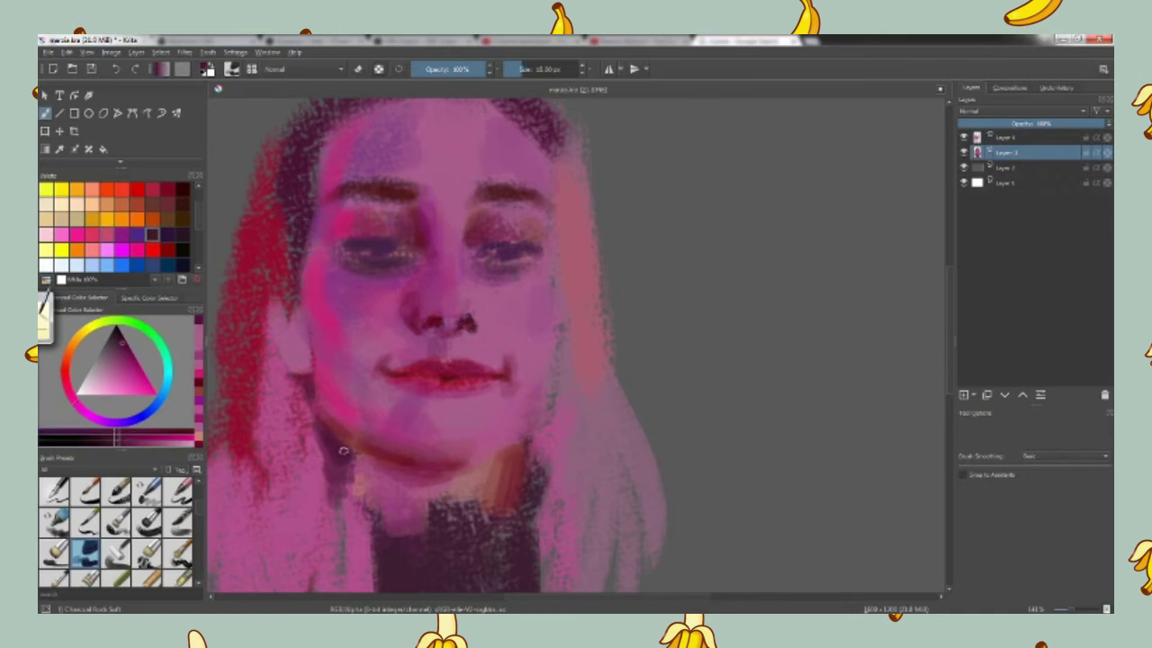
Step: Paint dark purple strokes along the left face and hair edge and under the right eye
mouse_move(302, 310)
left_mouse_down()
mouse_move(273, 273)
mouse_move(270, 329)
left_mouse_up()
mouse_move(270, 288)
left_mouse_down()
mouse_move(274, 360)
mouse_move(261, 349)
left_mouse_up()
left_click_drag(270, 198, 267, 240)
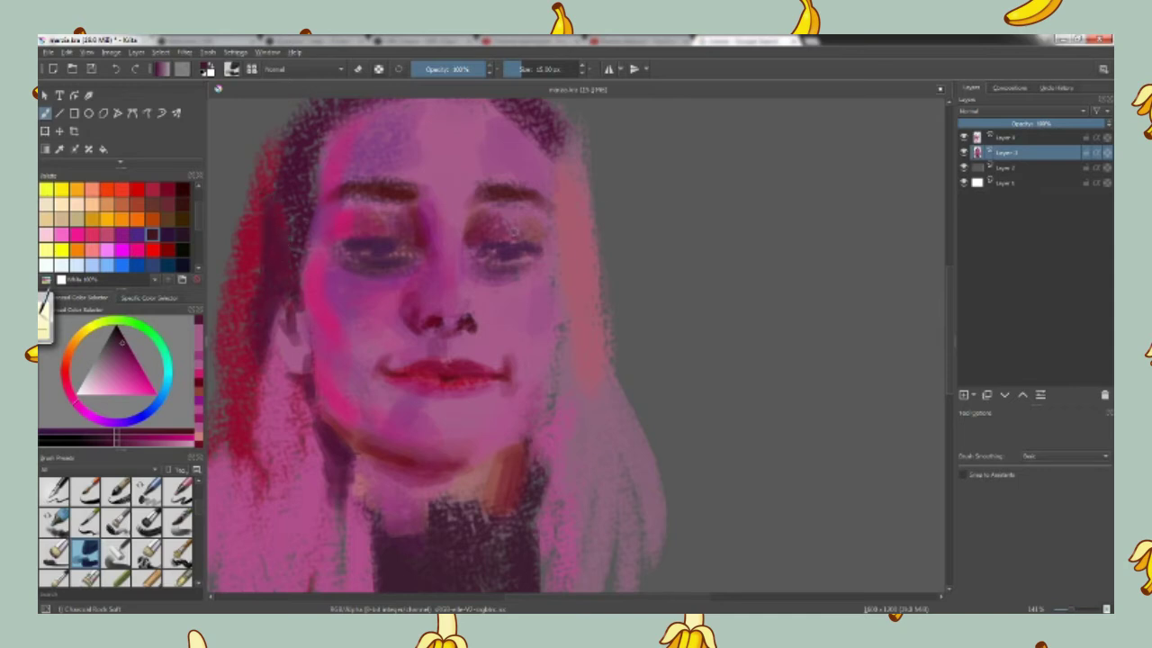
left_click_drag(494, 246, 540, 250)
Step: Repaint the upper-right forehead edge in lighter pink and darker magenta, and reduce the brush to 38 px
left_click(407, 187, "ctrl")
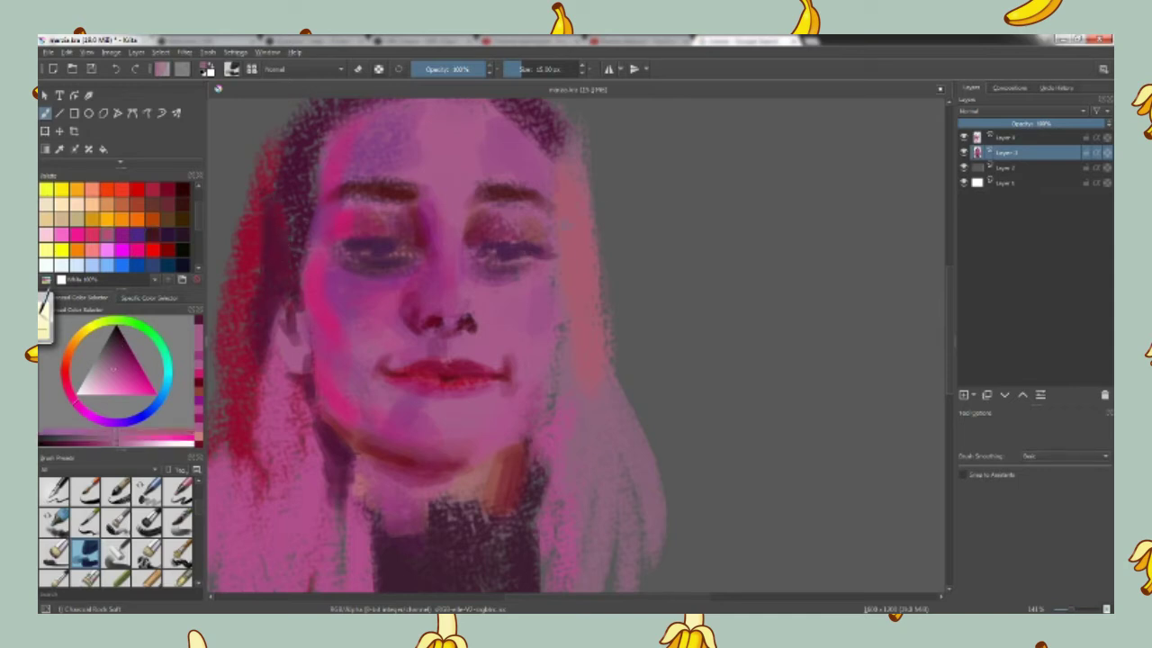
left_click_drag(508, 110, 546, 170)
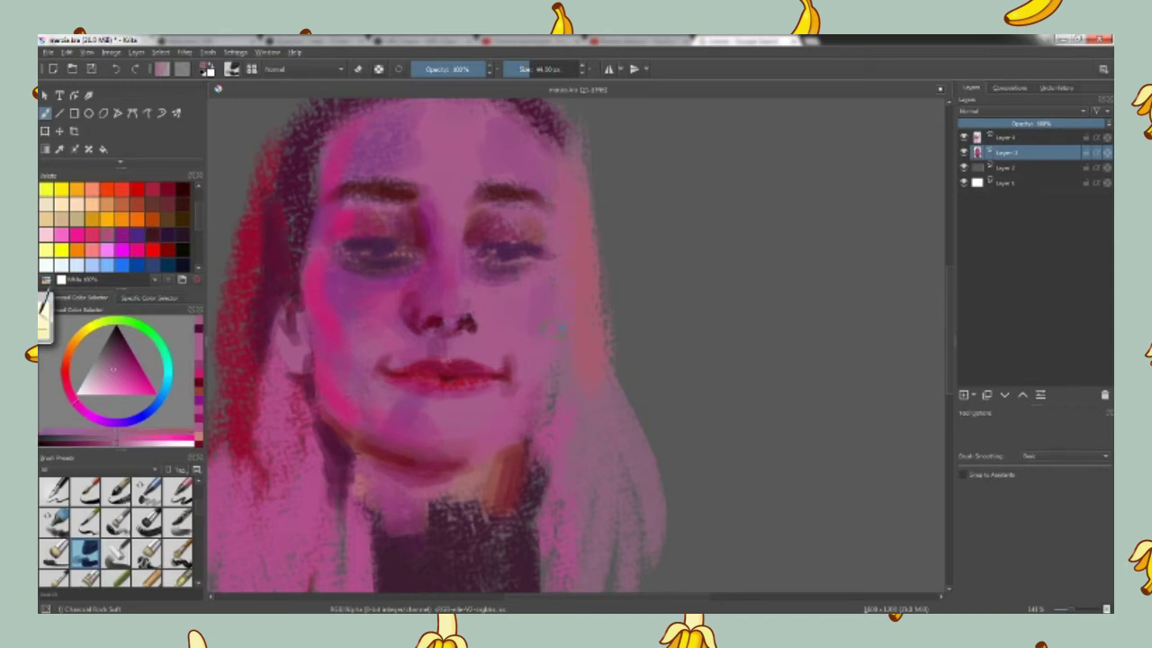
left_click(645, 216, "ctrl")
mouse_move(605, 166)
left_mouse_down()
mouse_move(572, 209)
mouse_move(576, 387)
mouse_move(529, 450)
left_mouse_up()
left_click(547, 413, "ctrl")
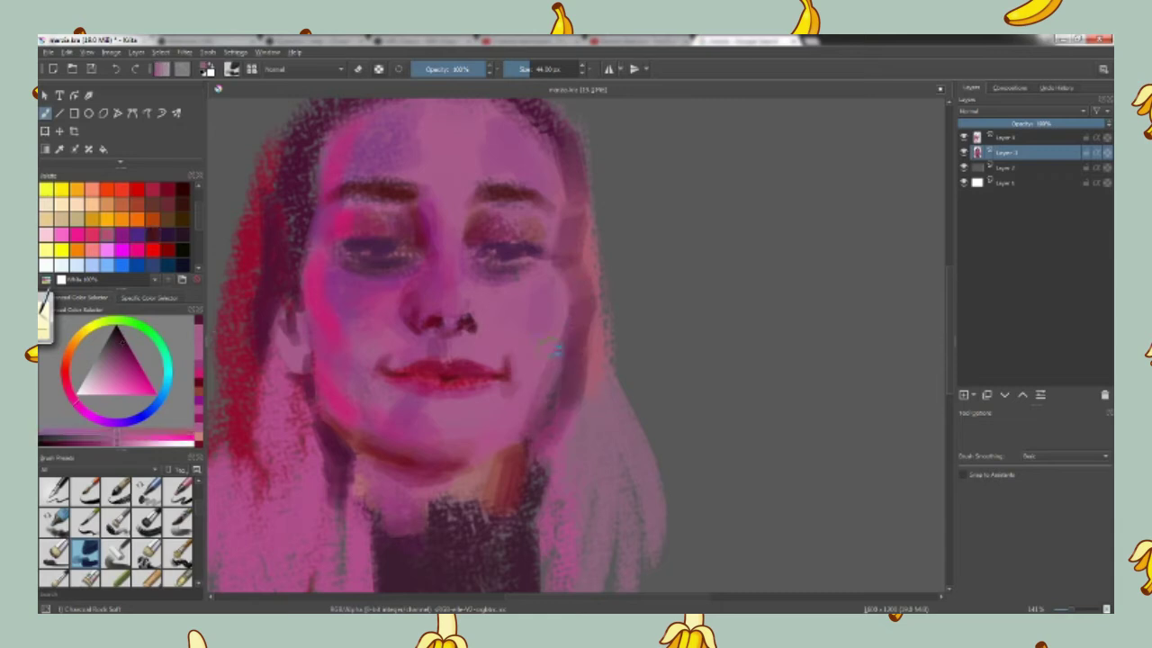
left_click(542, 405, "ctrl")
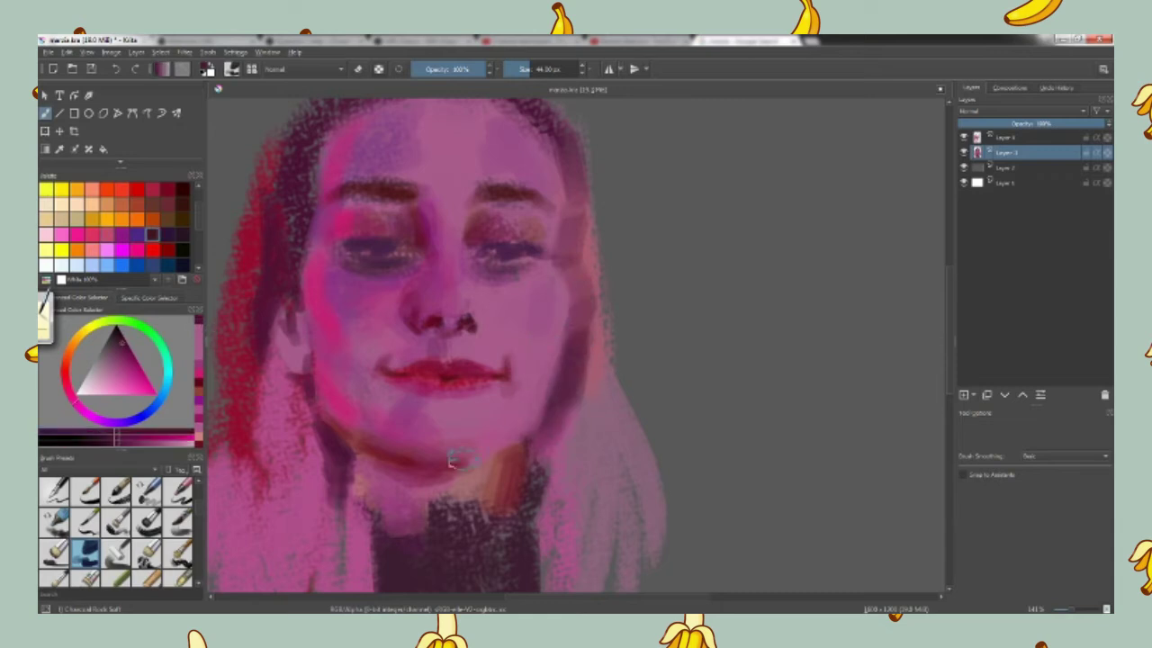
key("bracketleft")
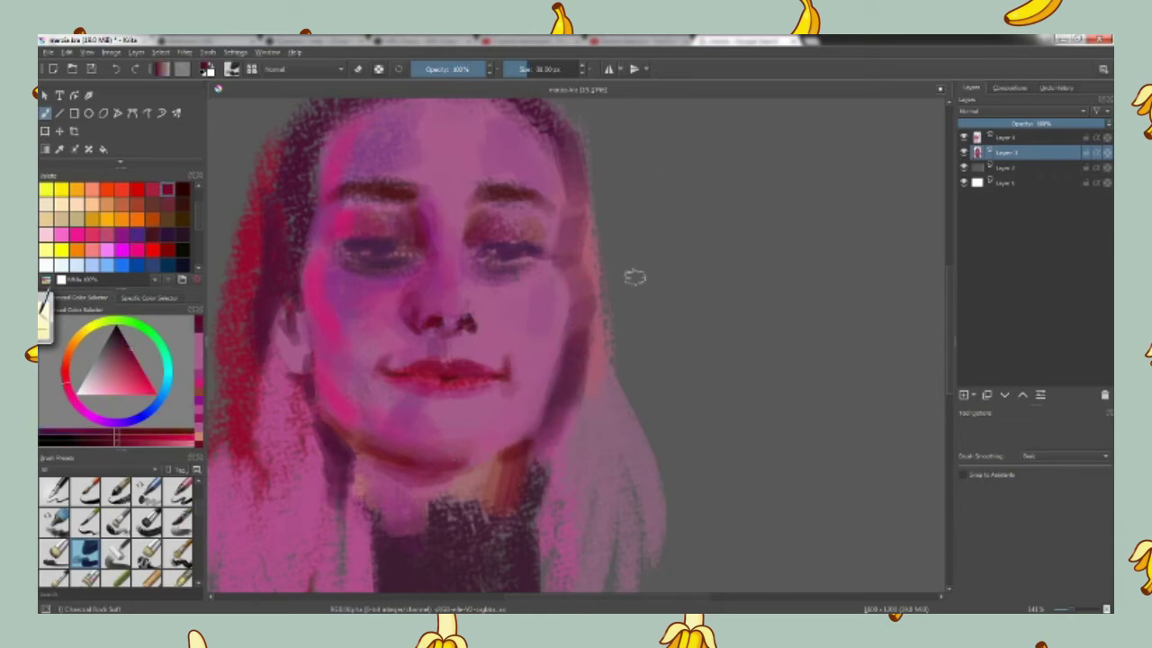
Step: Mirror the canvas view and touch up the cheek and hair edge with a short pink stroke
key("m")
left_click(712, 266, "ctrl")
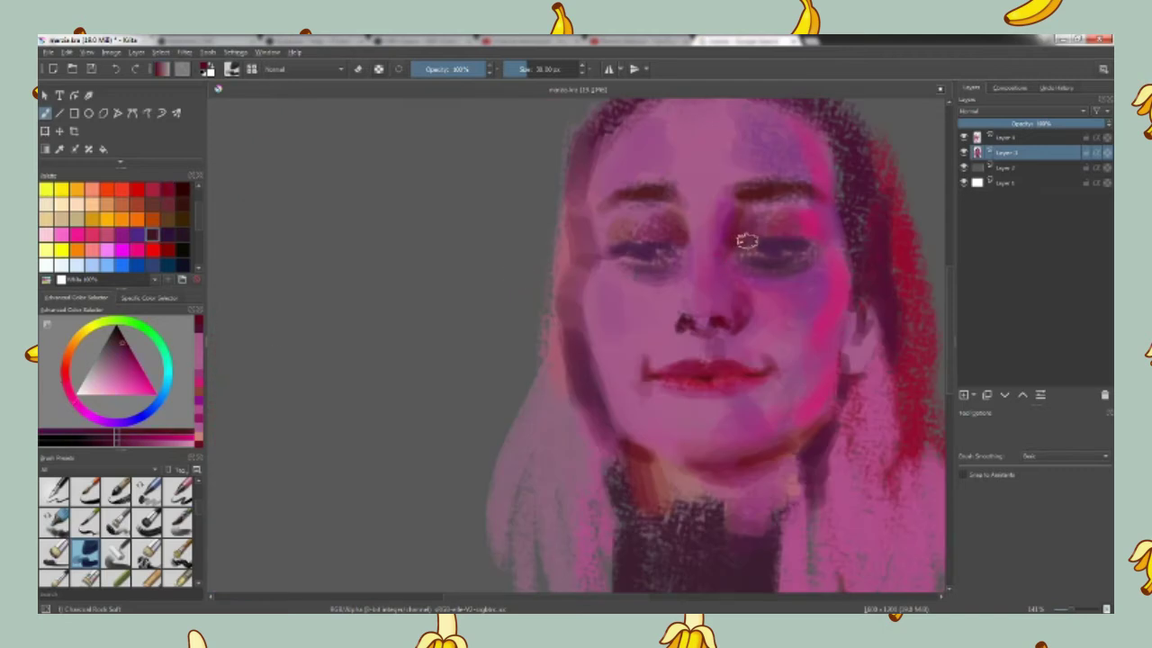
left_click_drag(584, 346, 580, 297)
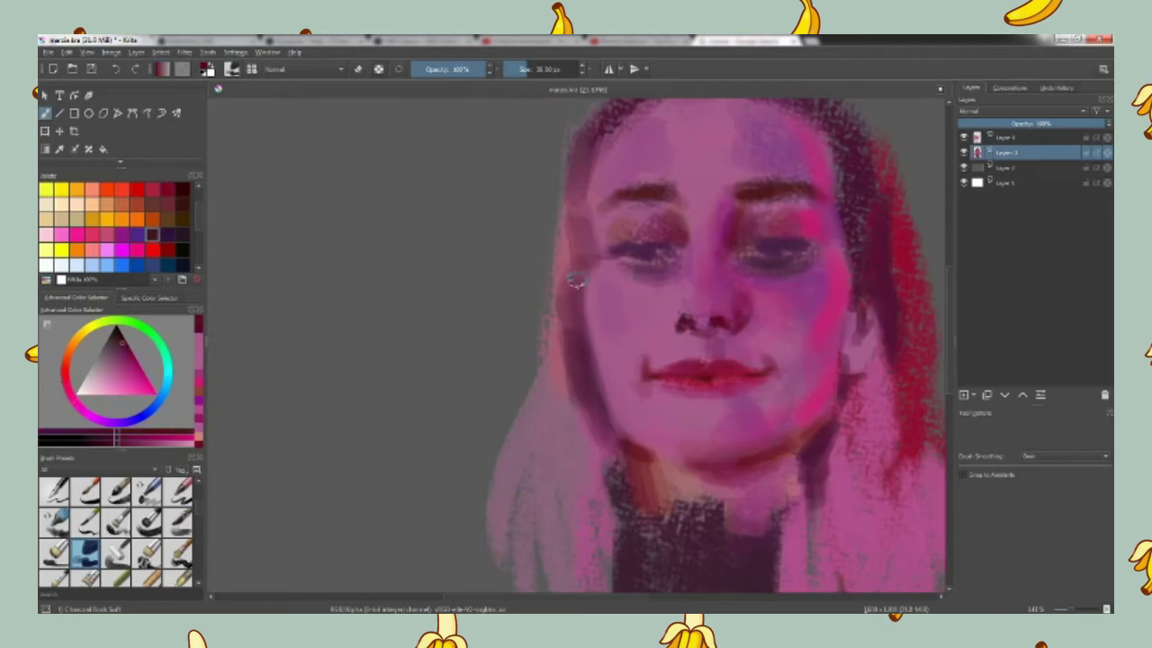
left_click(579, 261, "ctrl")
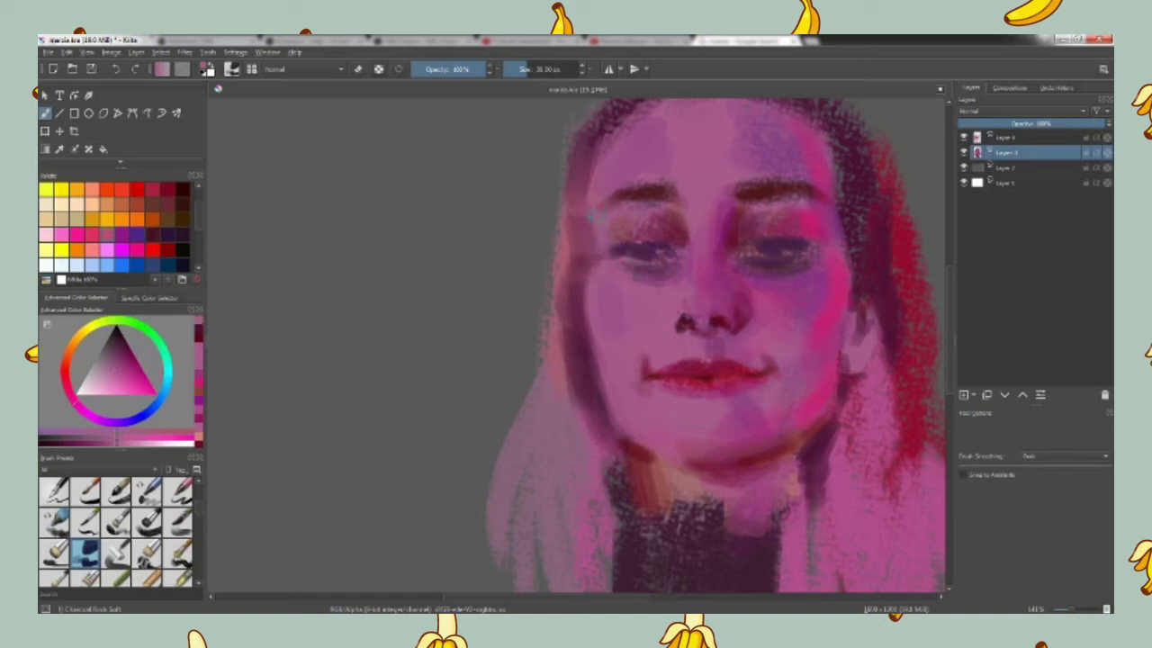
left_click(153, 234)
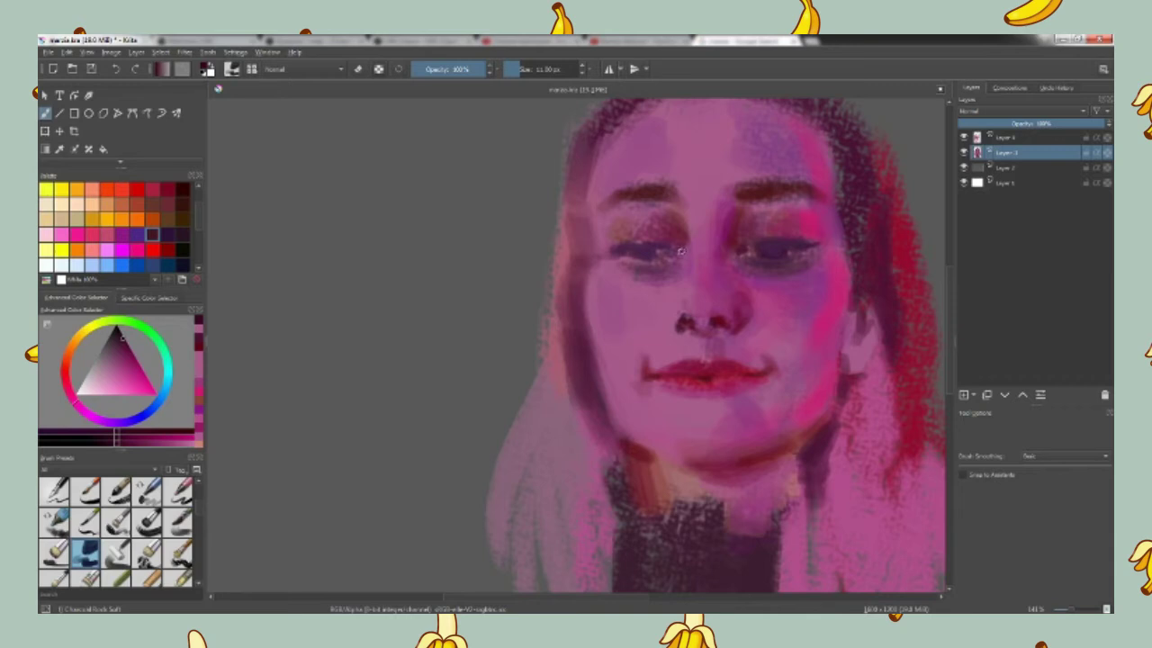
Step: Paint dark purple eyelash strokes along the left and right upper eyelids on Layer 4
mouse_move(648, 241)
left_mouse_down()
mouse_move(596, 254)
mouse_move(630, 244)
mouse_move(625, 266)
mouse_move(656, 256)
left_mouse_up()
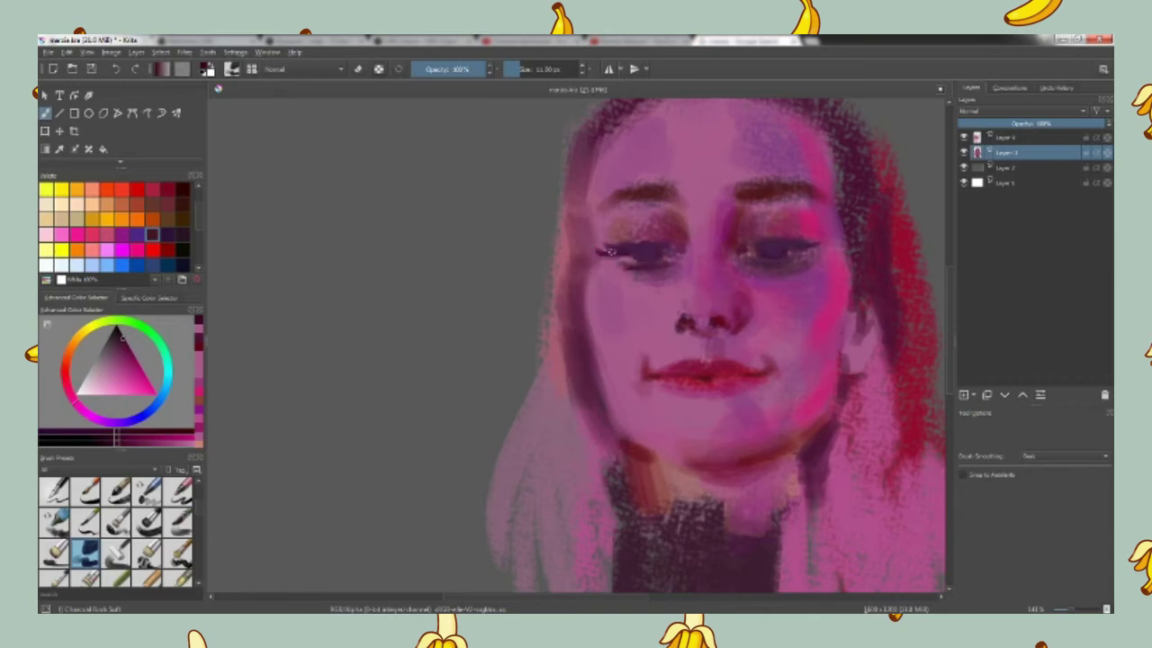
key("Page_Up")
mouse_move(779, 259)
left_mouse_down()
mouse_move(767, 247)
mouse_move(788, 232)
left_mouse_up()
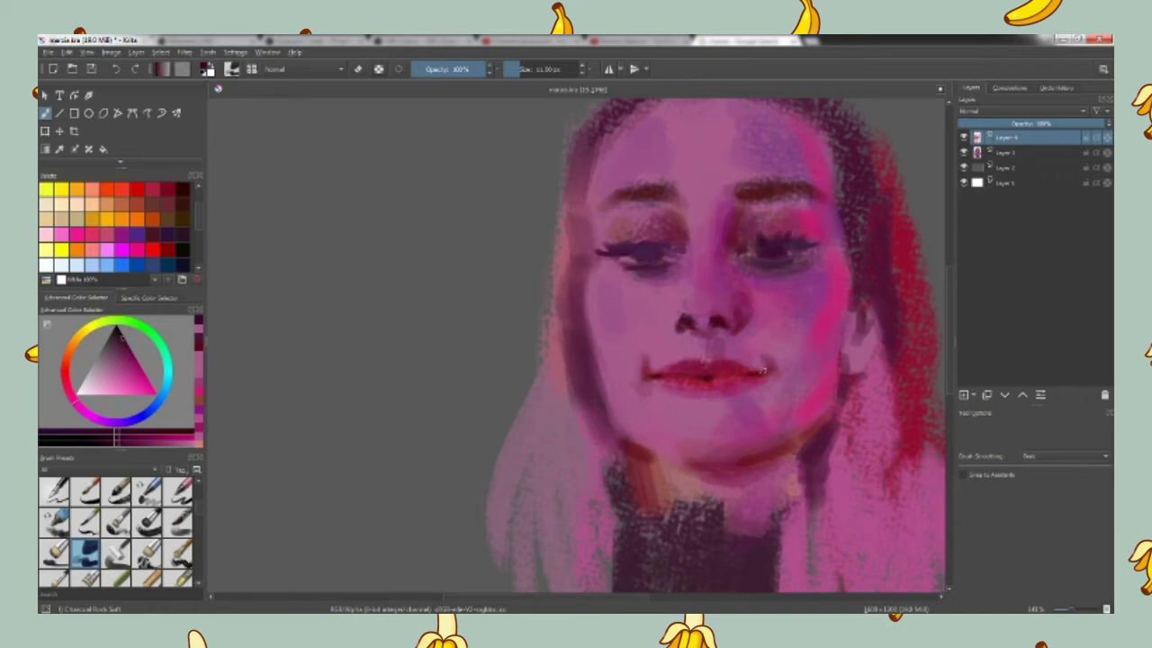
left_click(152, 235)
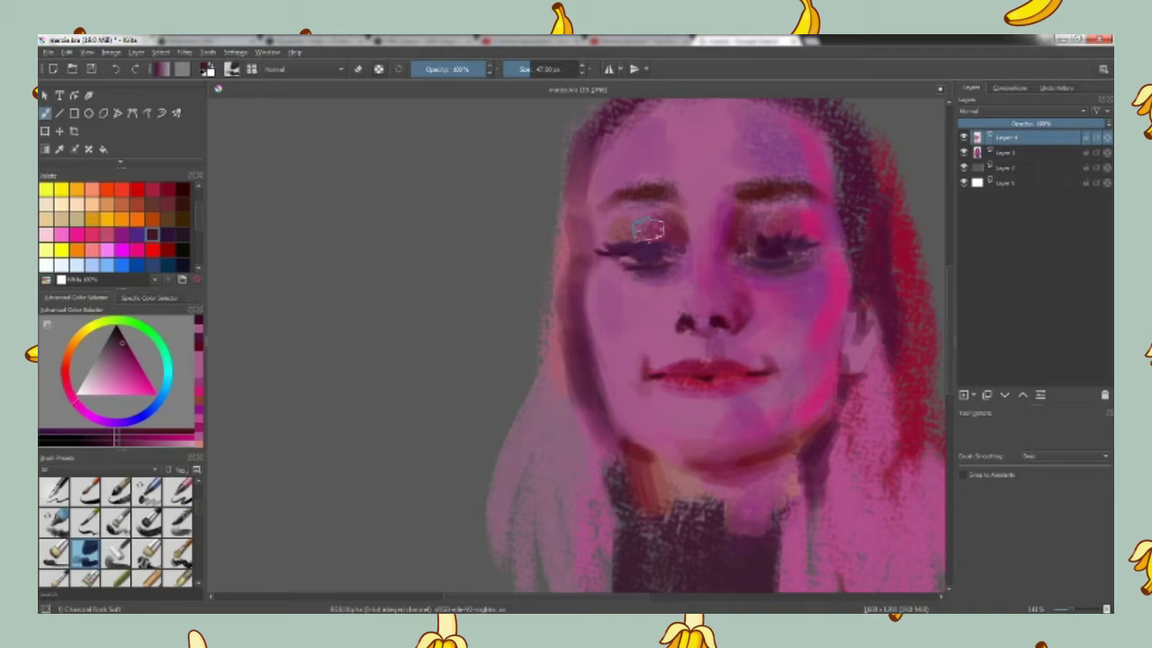
left_click(695, 225, "ctrl")
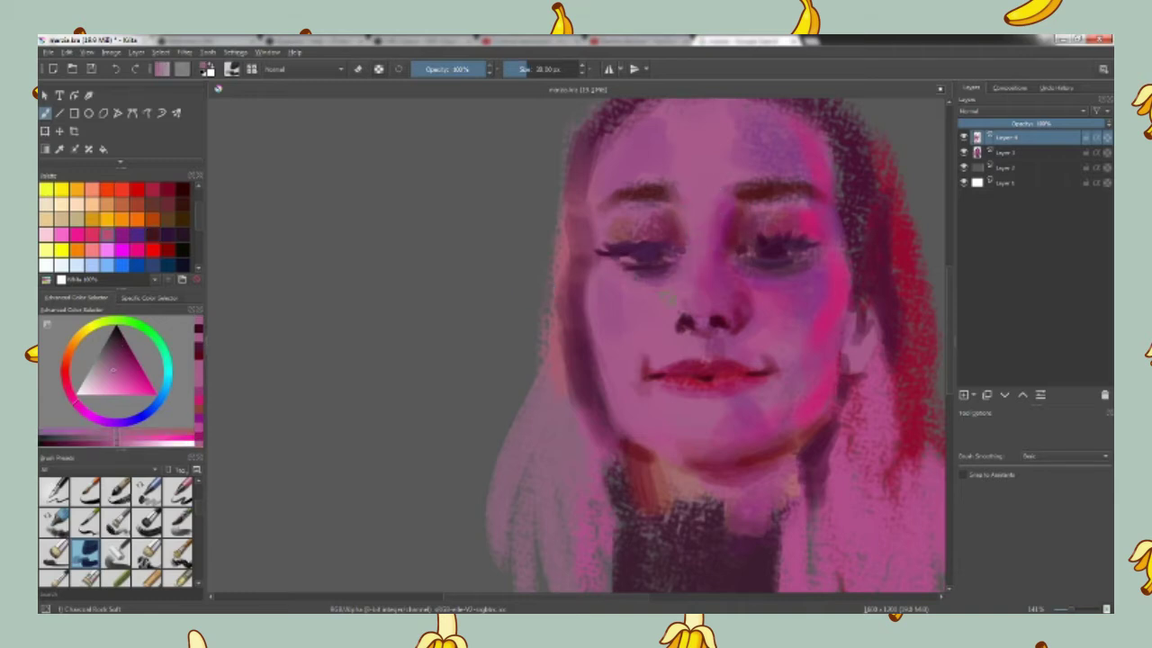
left_click(152, 235)
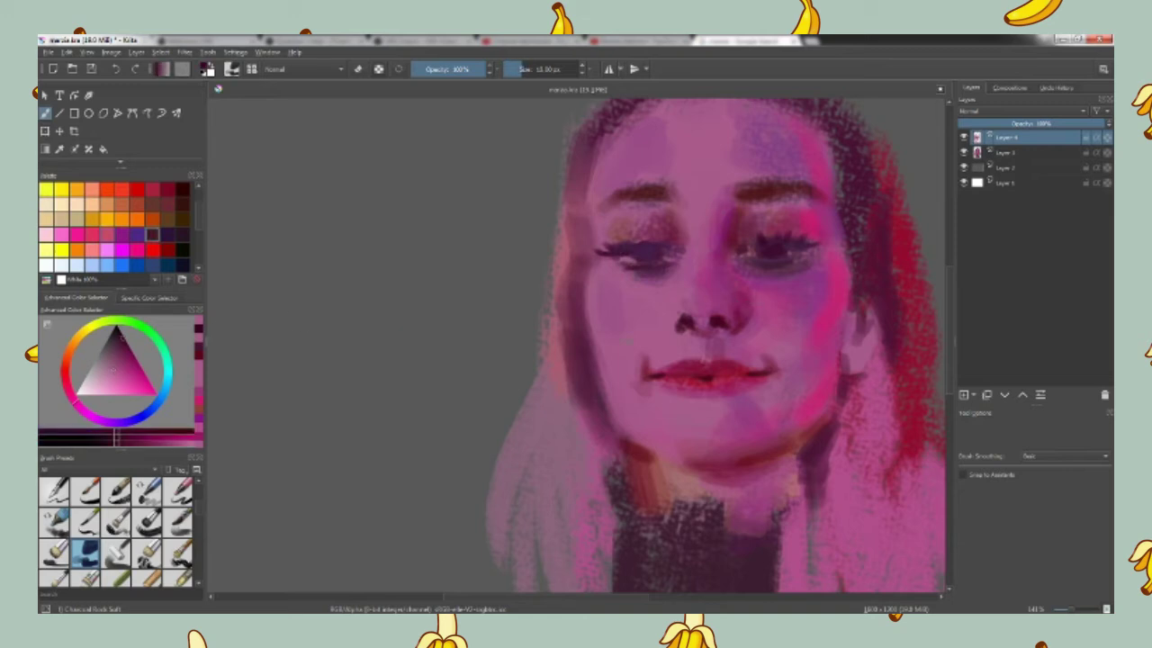
left_click_drag(681, 253, 629, 256)
left_click(168, 188)
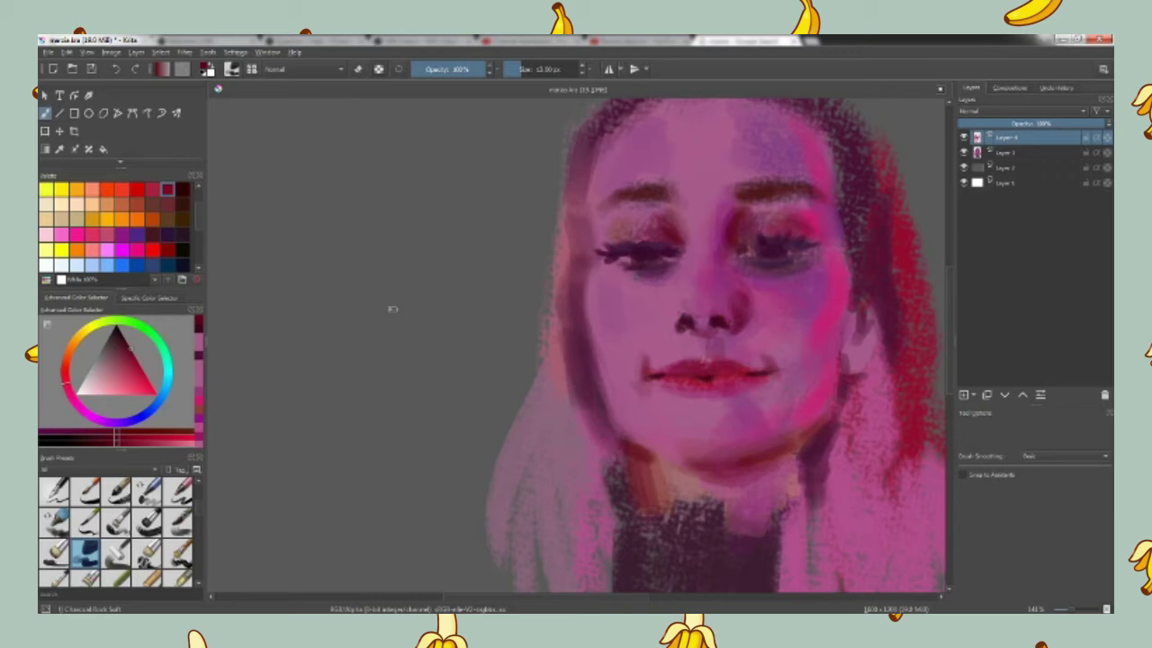
Step: Pick purple, and move Layer 4 below Layer 3 and back above it
left_click(122, 234)
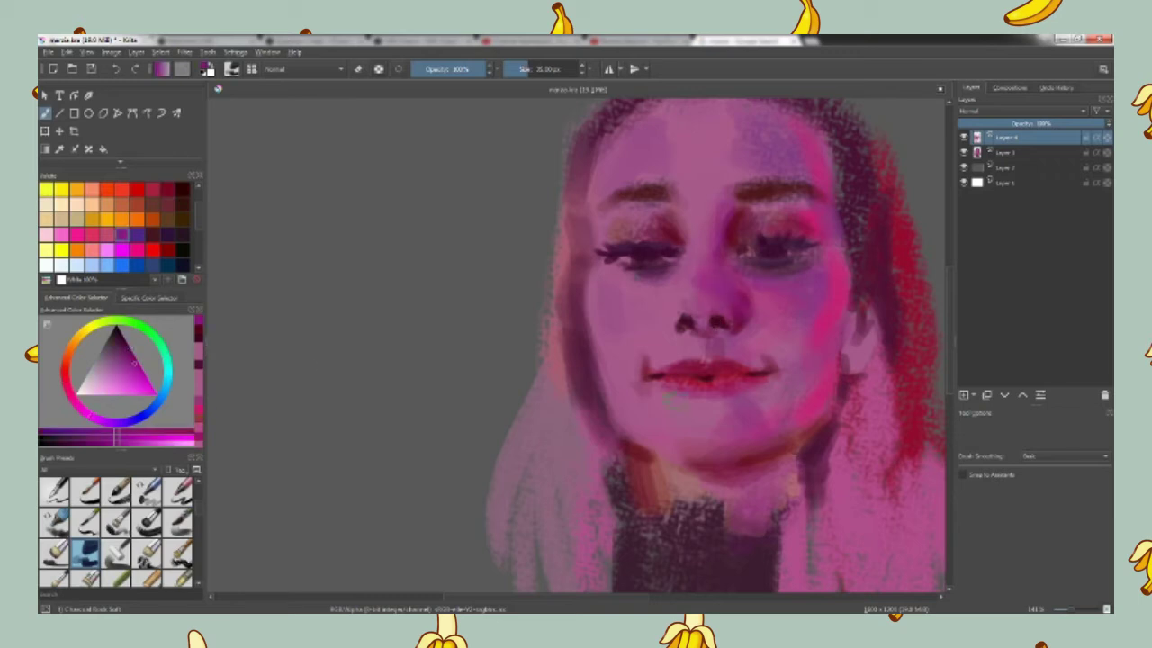
key("ctrl+Page_Down")
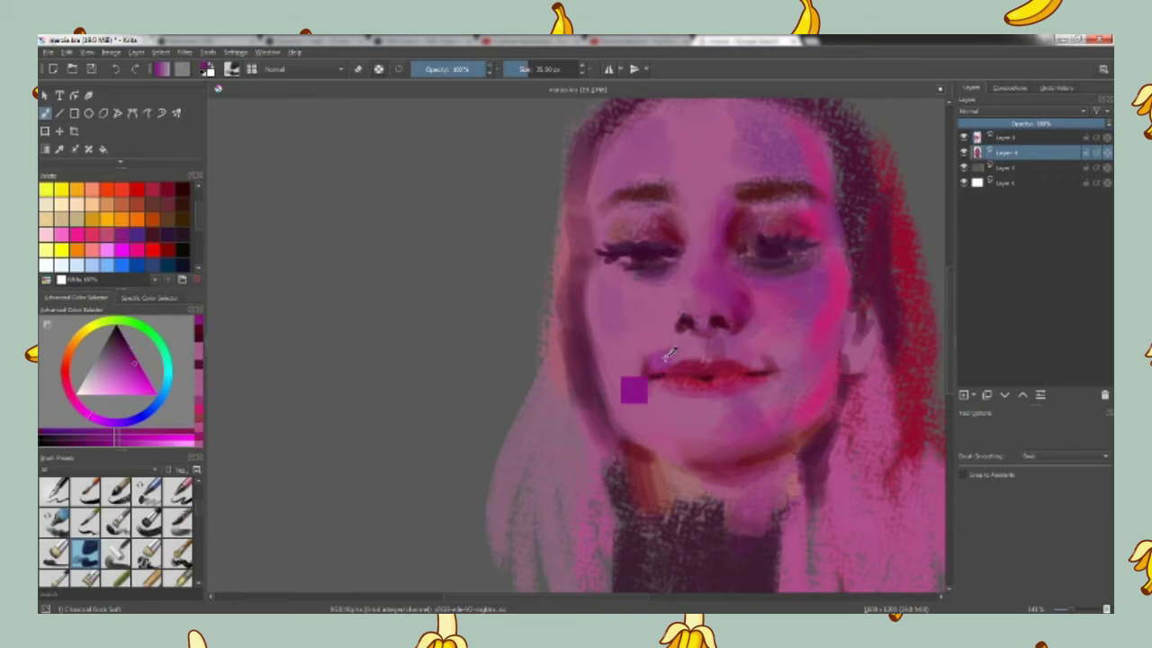
key("ctrl+Page_Up")
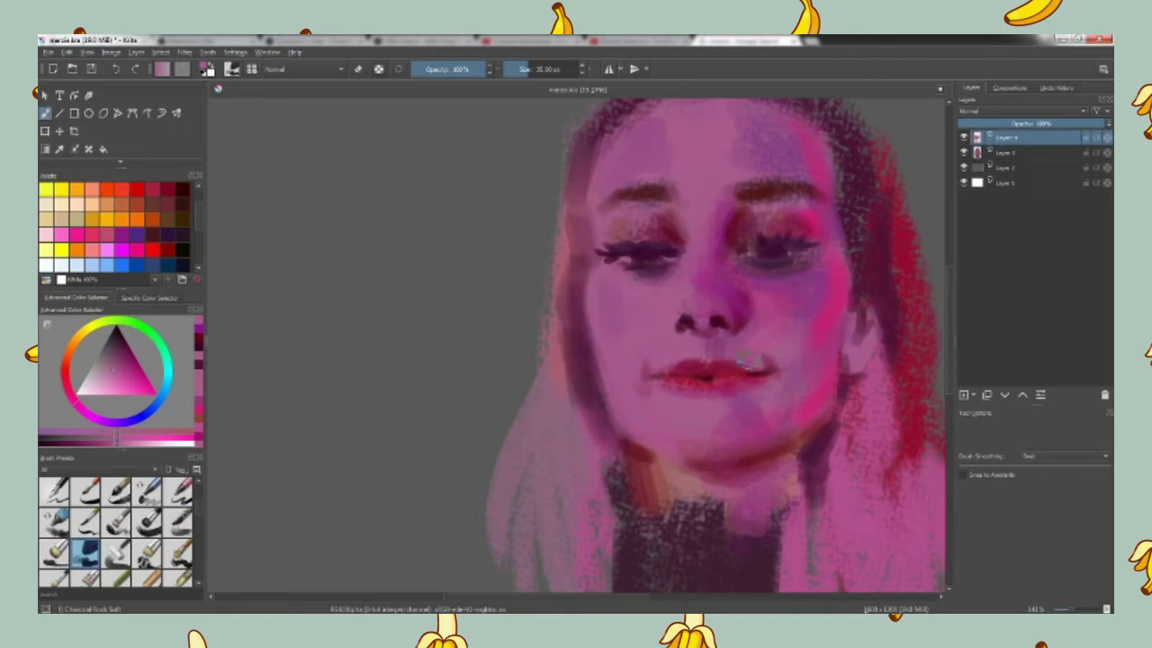
Step: Set the brush to 11 px and a lighter pink-magenta painting colour
left_click(725, 367, "ctrl")
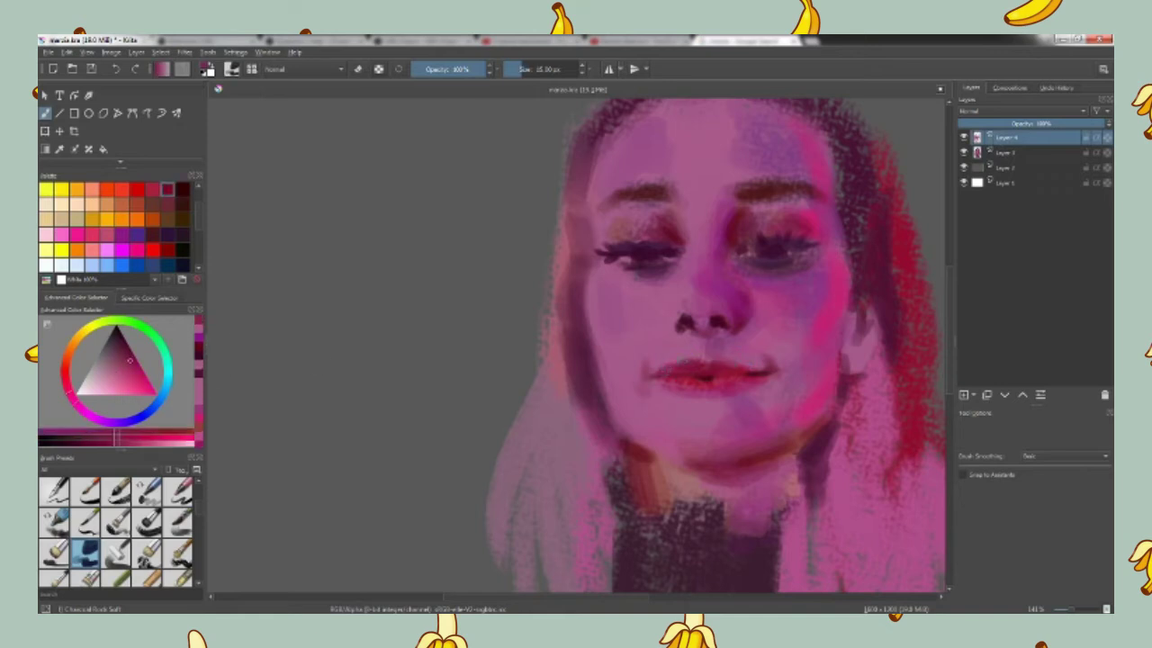
left_click(200, 363)
key("bracketleft")
key("bracketleft")
key("bracketleft")
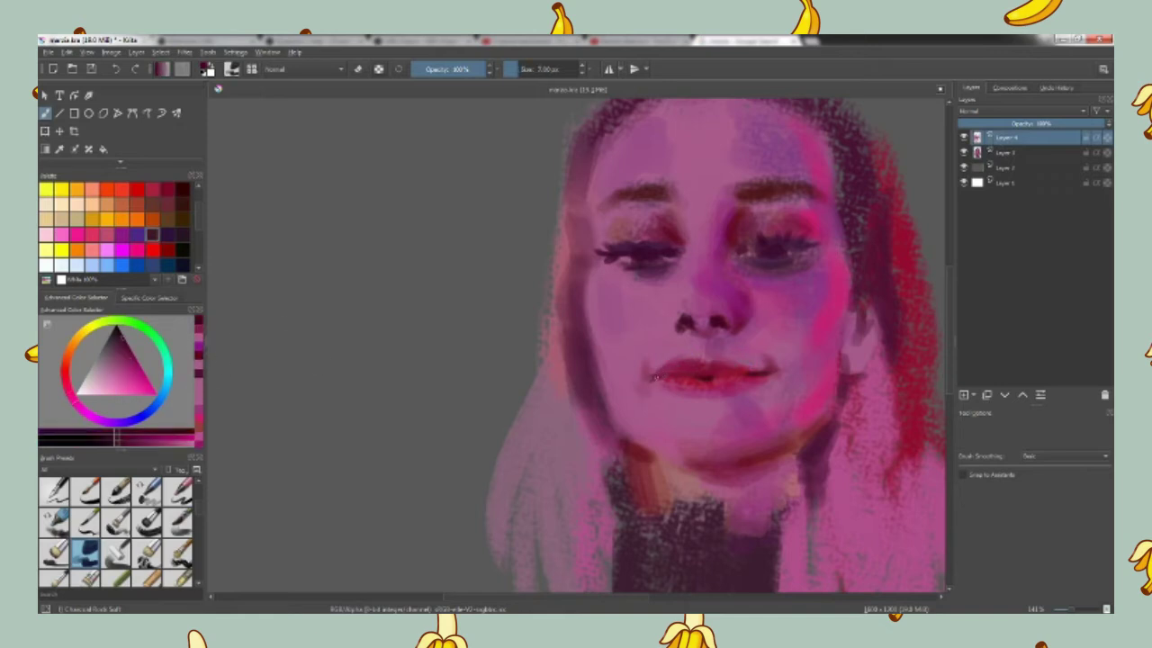
key("bracketright")
key("bracketright")
key("bracketright")
left_click(739, 369, "ctrl")
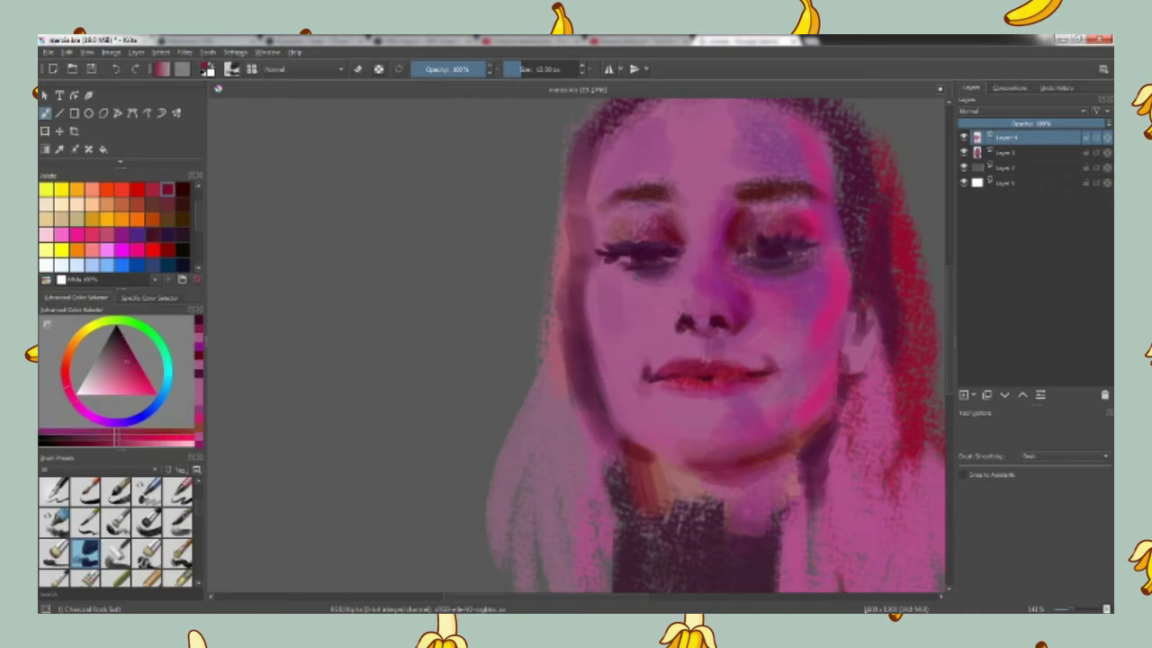
left_click(700, 315, "ctrl")
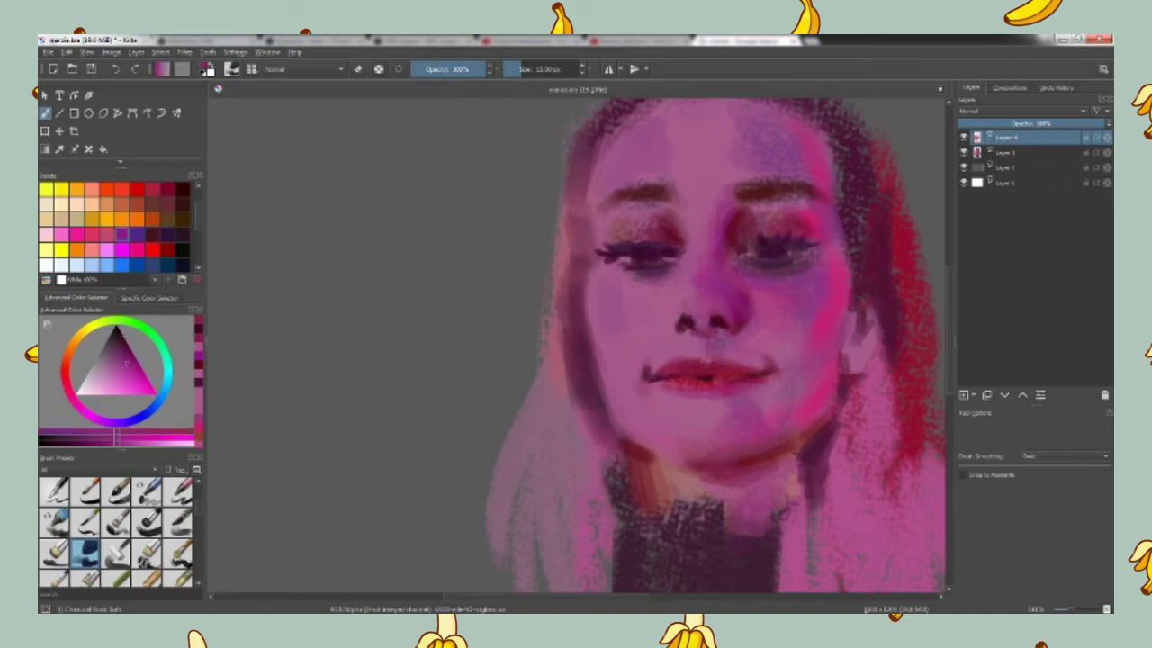
left_click(725, 316, "ctrl")
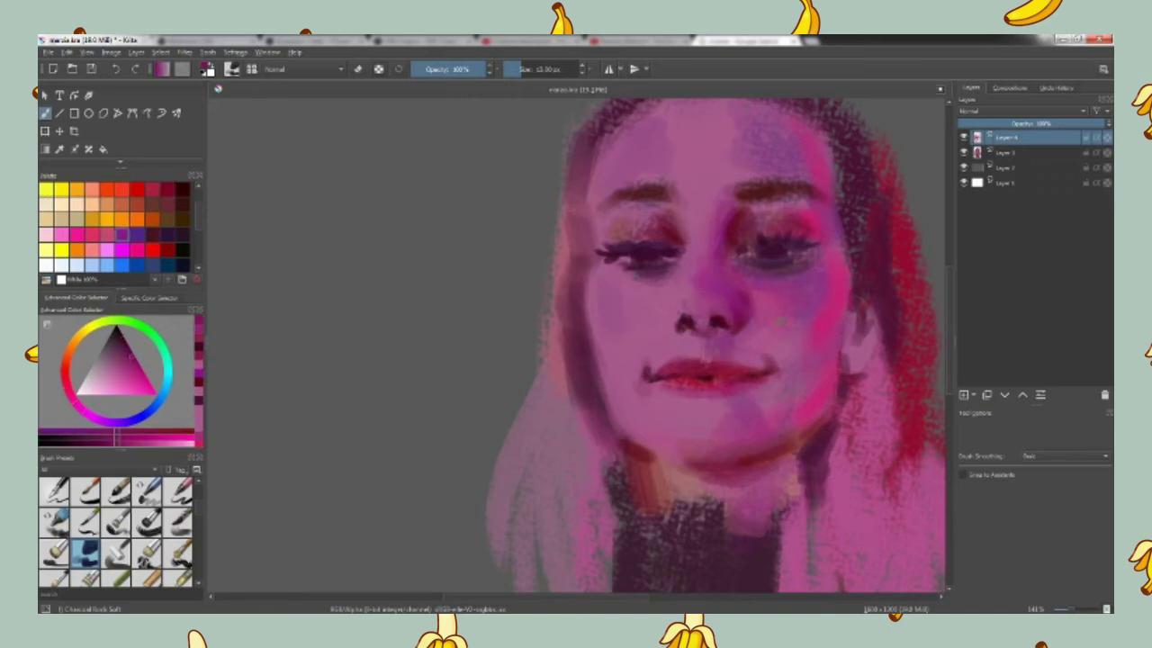
Step: Paint dark crimson down the left face and hair edge and magenta into the top-left hair
left_click(200, 358)
left_click_drag(578, 221, 577, 398)
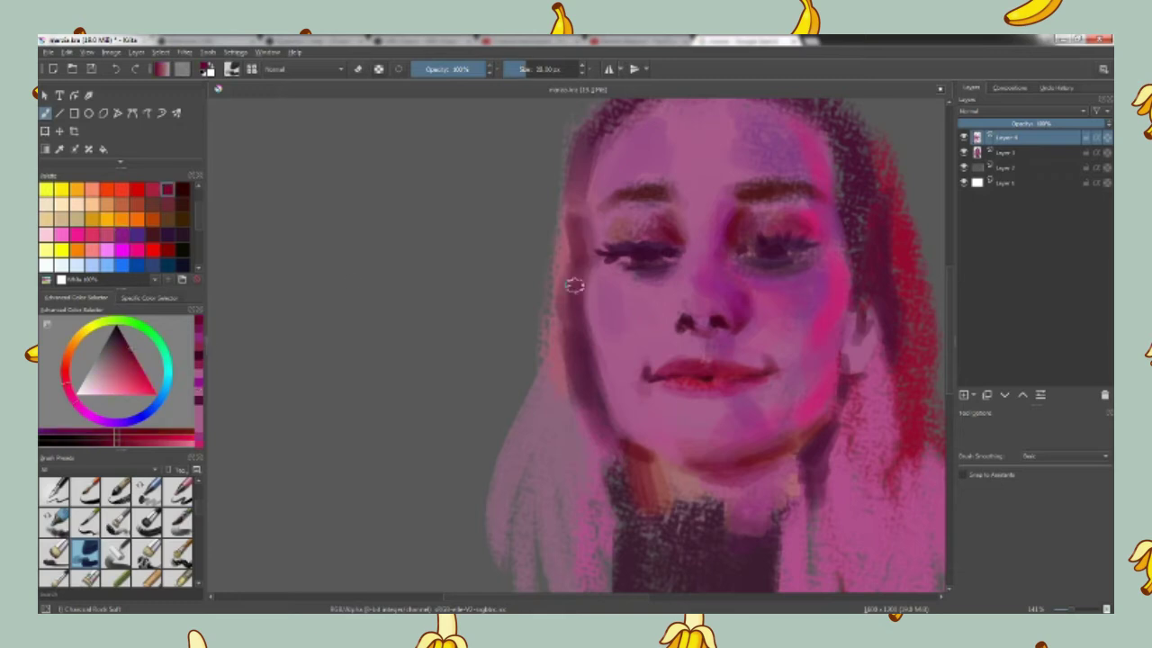
left_click(199, 378)
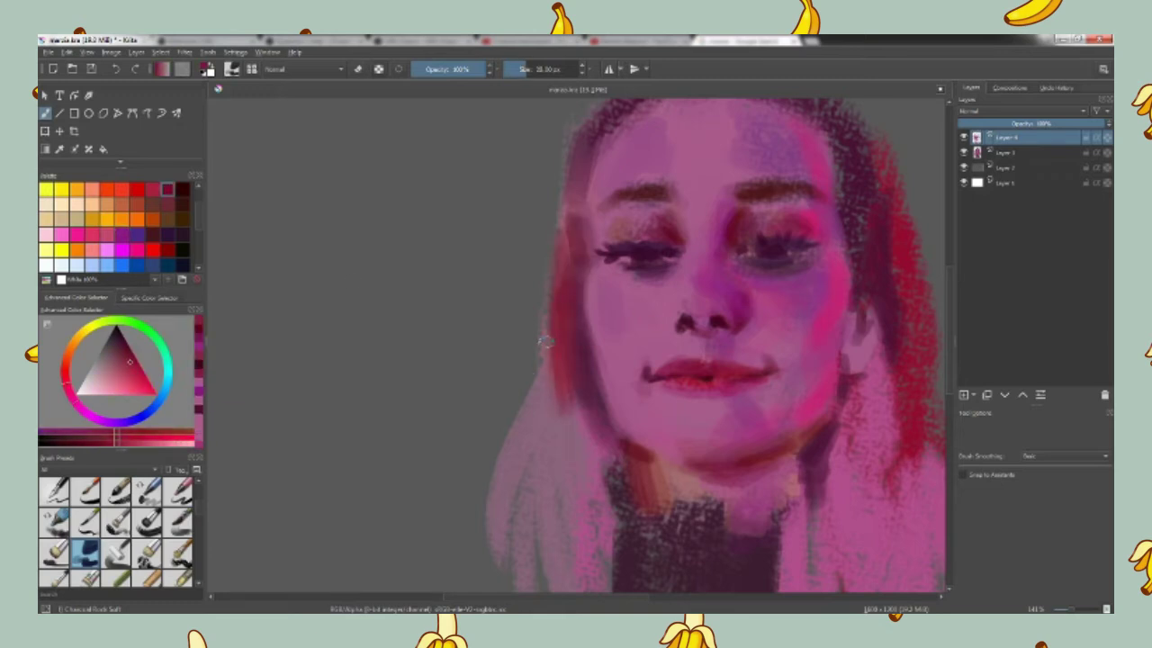
left_click_drag(545, 334, 537, 423)
left_click(200, 392)
left_click_drag(590, 185, 609, 116)
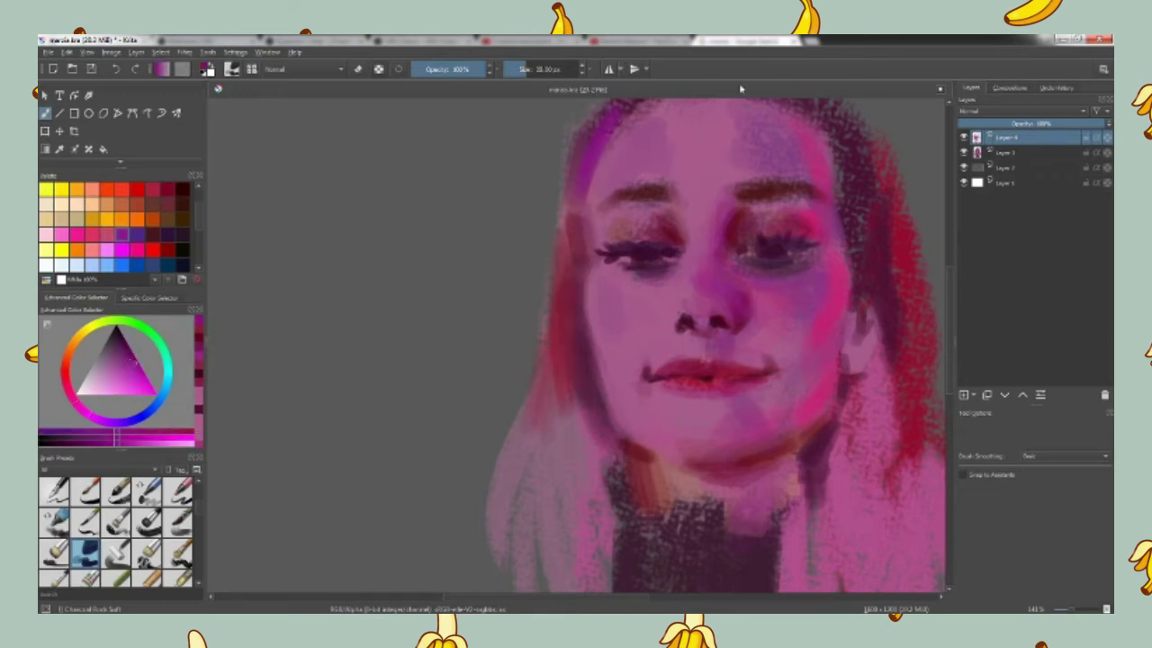
Step: Mirror the canvas to check, then add an orange-red streak along the left hair
left_click_drag(126, 387, 144, 373)
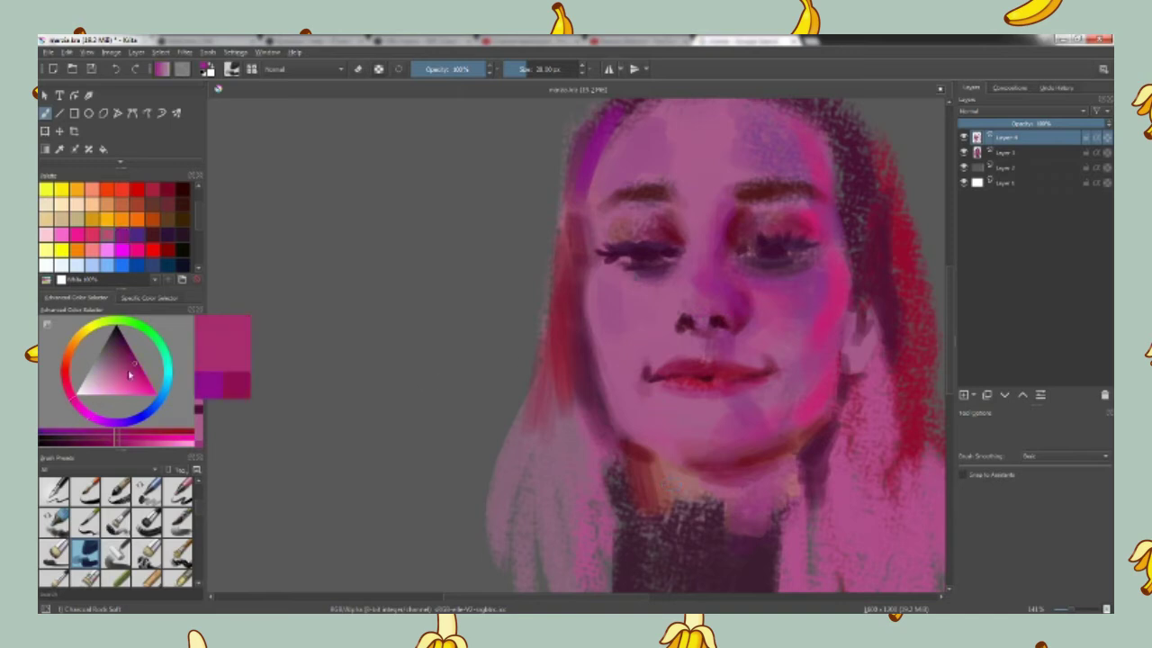
key("m")
key("m")
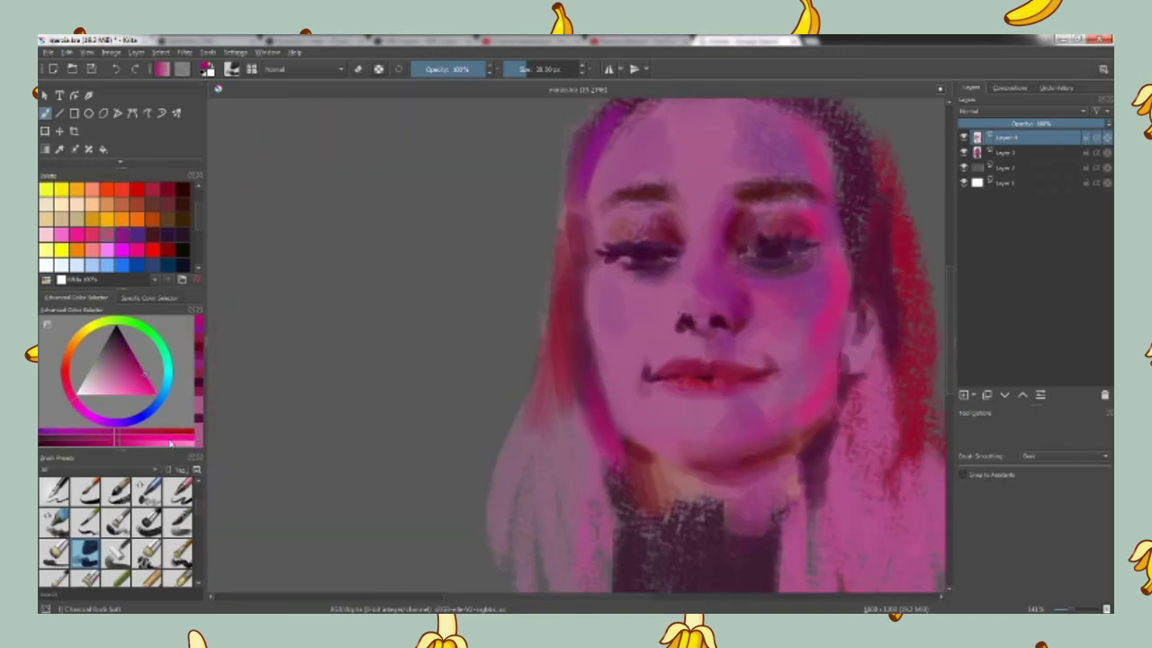
left_click_drag(65, 389, 60, 359)
left_click_drag(569, 281, 556, 392)
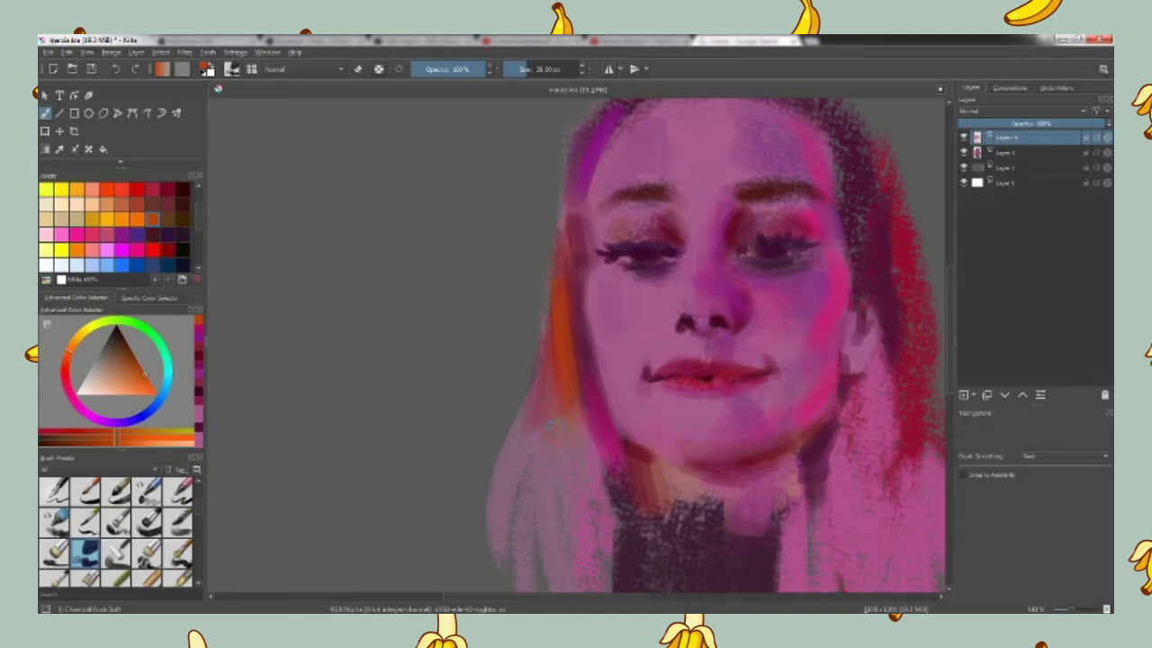
Step: Paint pink over the dark neck area on Layer 3
left_click(200, 334)
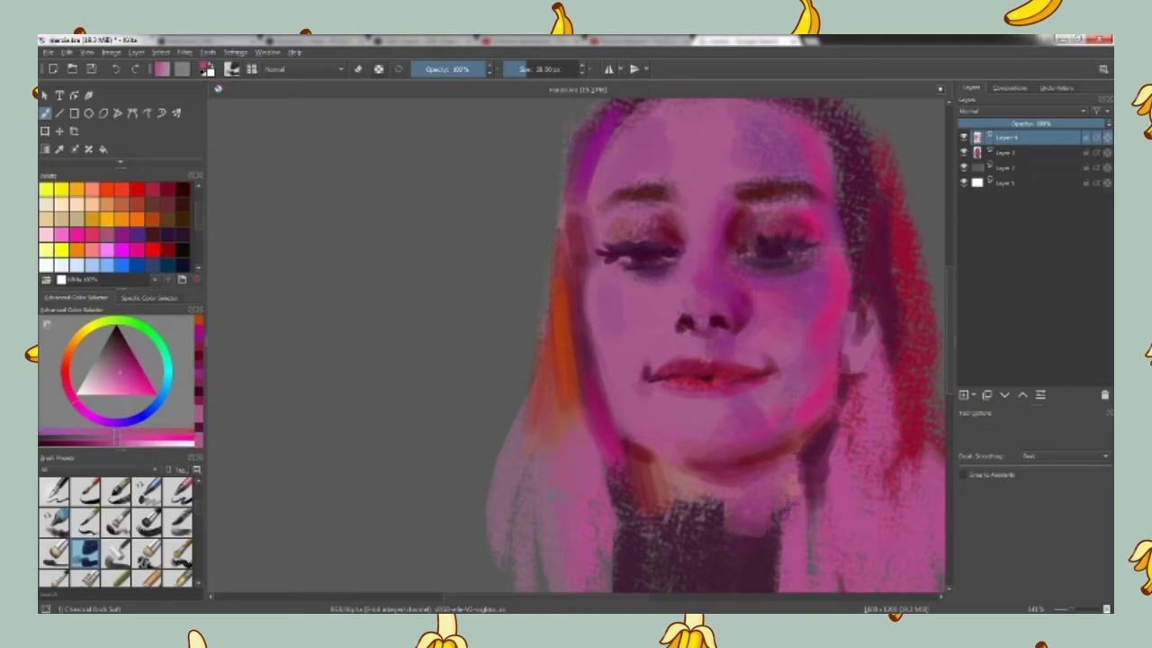
left_click(1006, 152)
left_click_drag(605, 576, 610, 477)
left_click_drag(621, 549, 635, 468)
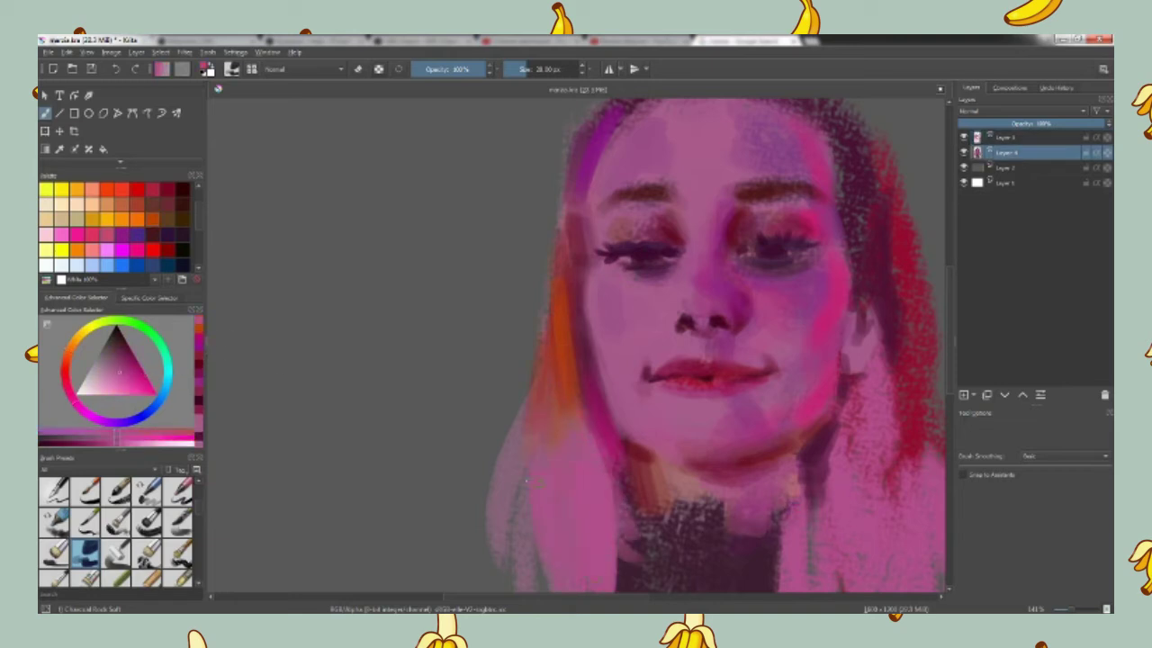
Step: On Layer 4, extend the left lip corner with near-black at 16 px brush size
scroll(527, 482, "down", 3)
scroll(527, 482, "up", 2)
left_click(1004, 137)
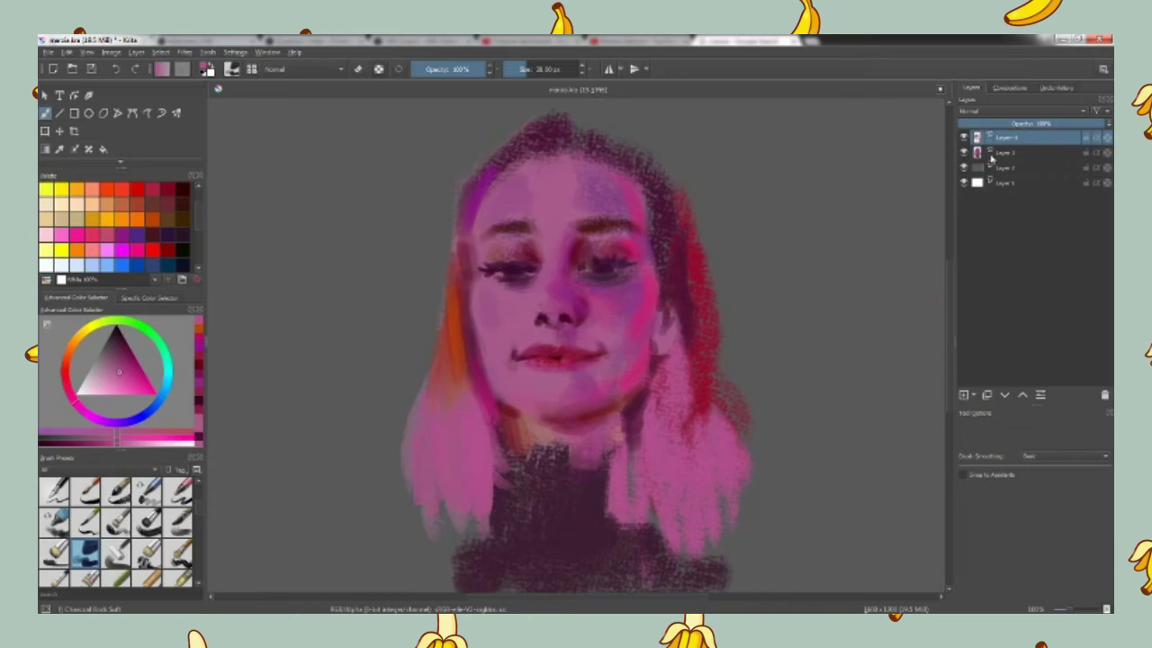
left_click(200, 404)
key("bracketleft")
key("bracketleft")
key("bracketleft")
left_click_drag(515, 356, 524, 357)
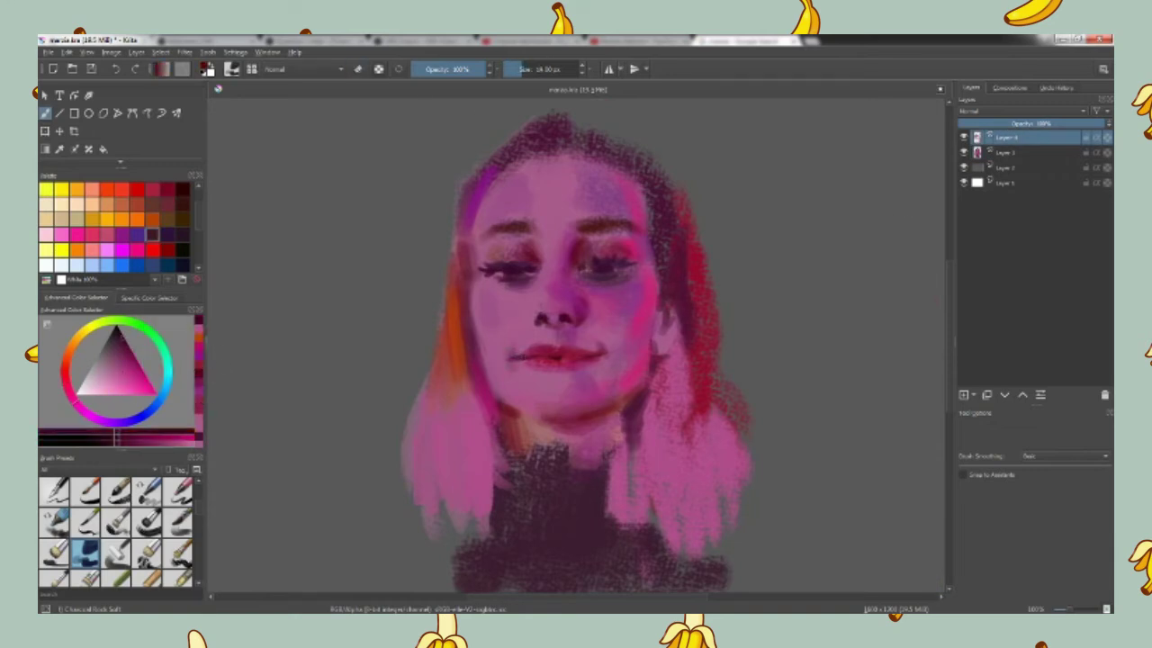
Step: Switch to the Chalk Soft brush and paint muted pink chalky strokes on the neck
left_click(504, 381, "ctrl")
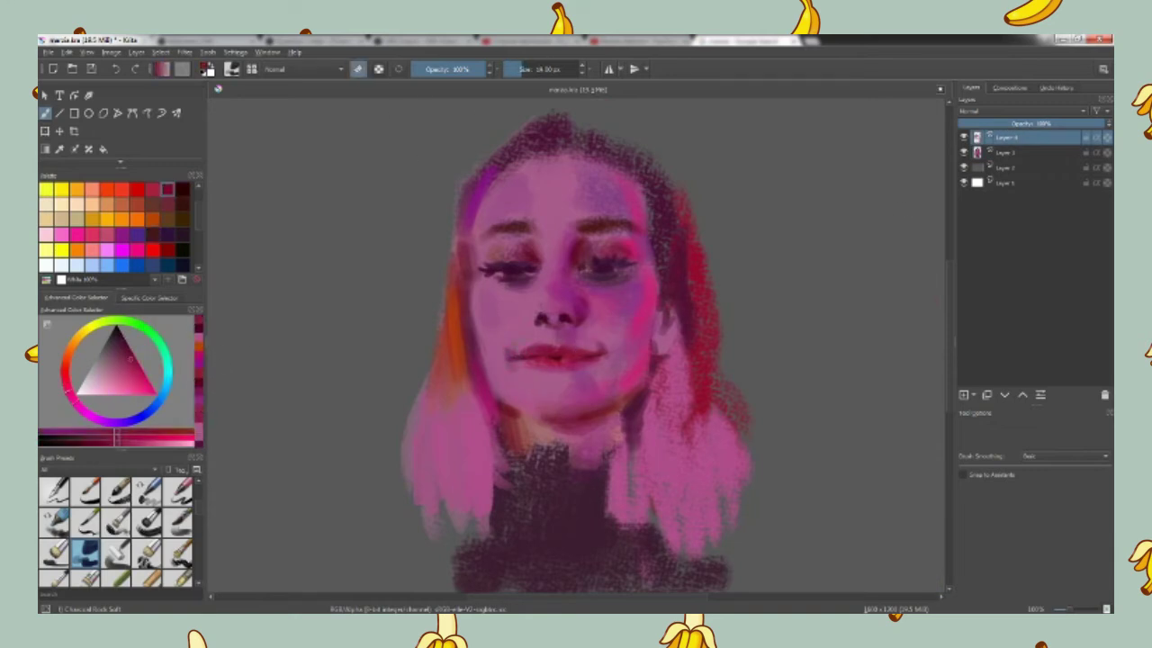
left_click(200, 386)
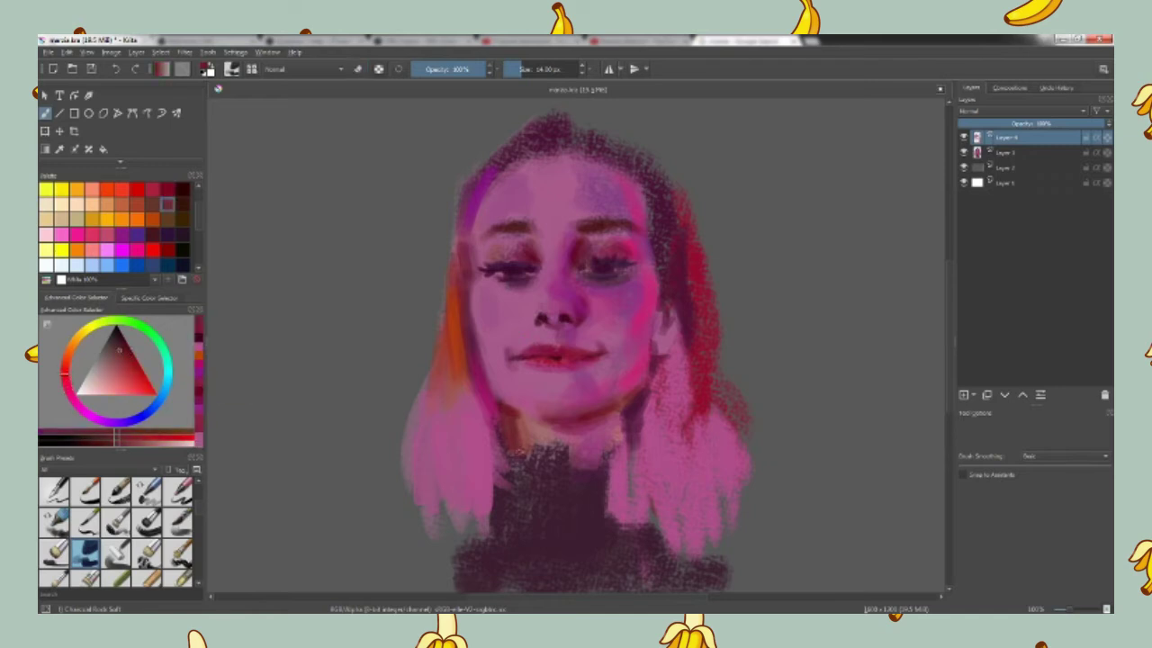
scroll(200, 491, "up", 1)
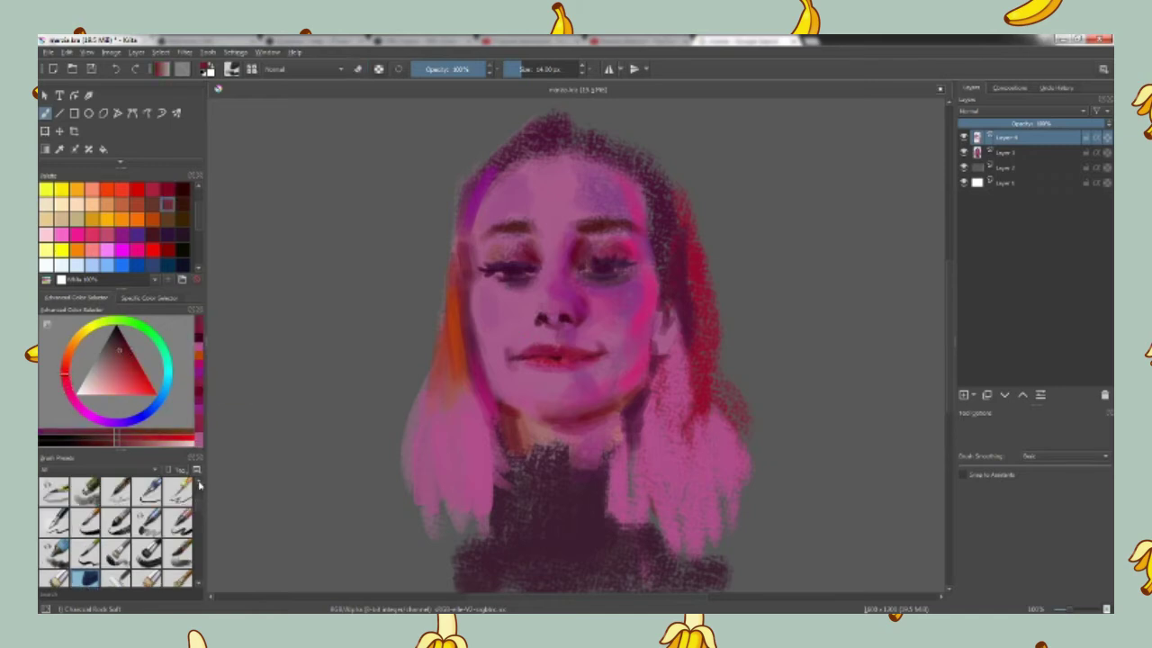
scroll(200, 587, "down", 3)
left_click(180, 521)
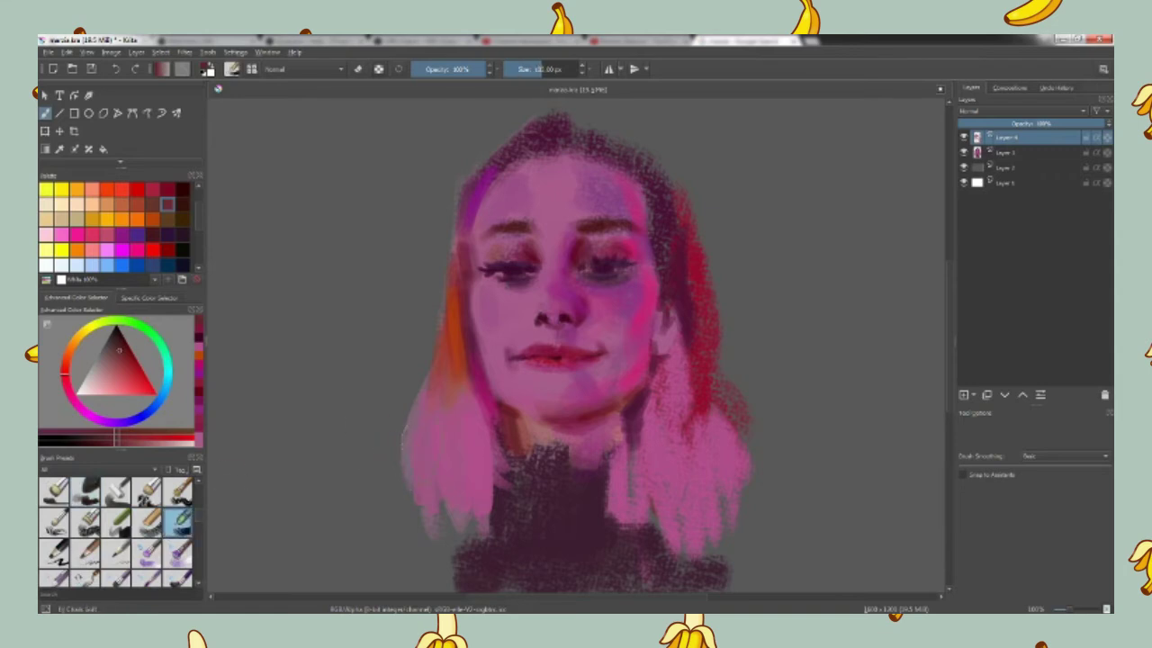
left_click(540, 468, "ctrl")
mouse_move(535, 441)
left_mouse_down()
mouse_move(558, 491)
mouse_move(571, 490)
mouse_move(540, 494)
left_mouse_up()
left_click_drag(581, 466, 563, 489)
Step: Texture the neck further with brownish, pink and small dark chalk strokes
mouse_move(496, 404)
left_mouse_down()
mouse_move(518, 486)
mouse_move(533, 477)
left_mouse_up()
left_click(504, 418, "ctrl")
left_click(484, 376, "ctrl")
mouse_move(585, 463)
left_mouse_down()
mouse_move(598, 472)
mouse_move(590, 479)
left_mouse_up()
left_click_drag(508, 437, 529, 495)
left_click(531, 432, "ctrl")
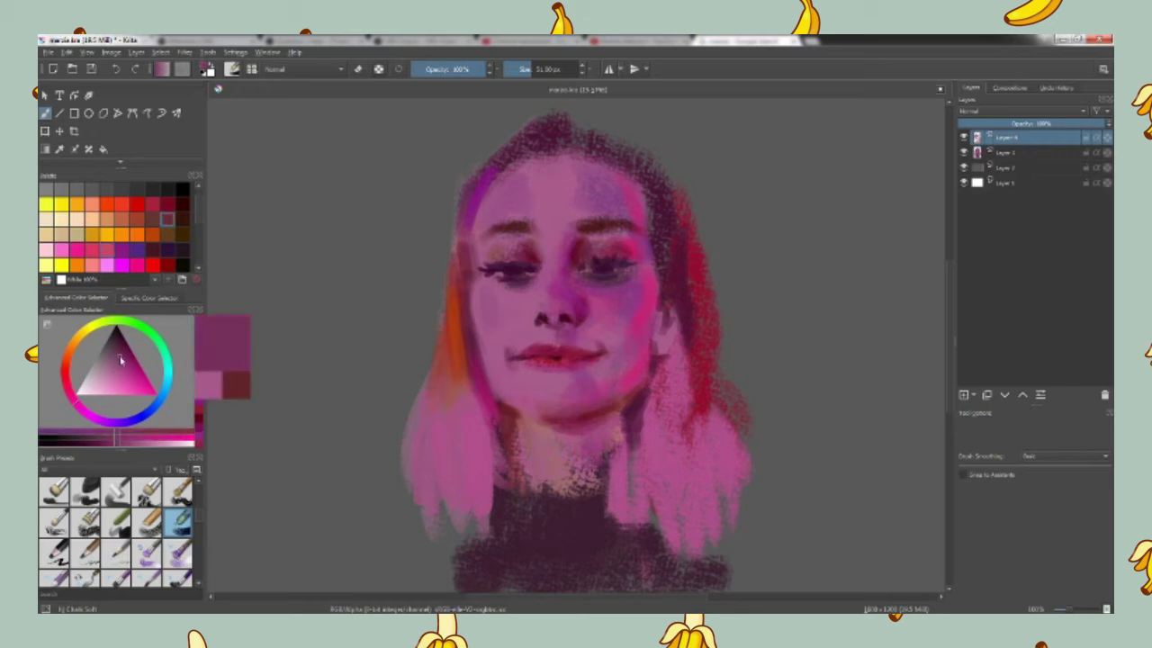
left_click_drag(558, 450, 574, 467)
left_click_drag(593, 471, 572, 489)
Step: Shade the jaw and chin with darker strokes, adding dark marks below the chin and near the right ear
left_click(565, 351, "ctrl")
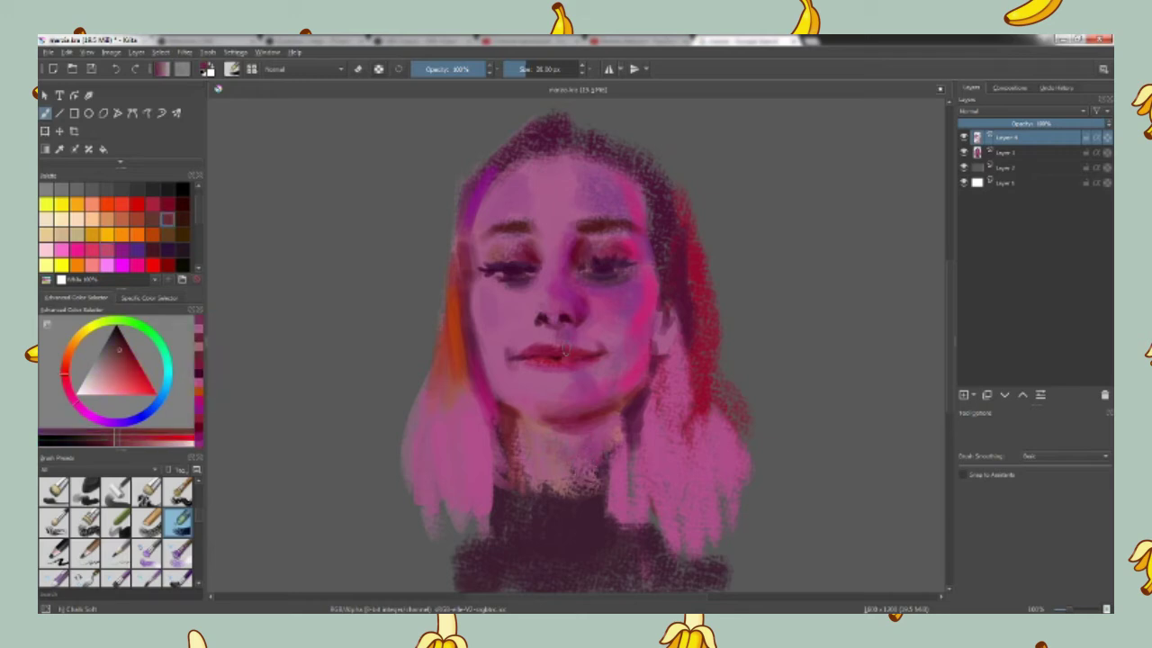
left_click_drag(563, 430, 576, 438)
left_click_drag(642, 369, 619, 402)
left_click_drag(543, 405, 569, 415)
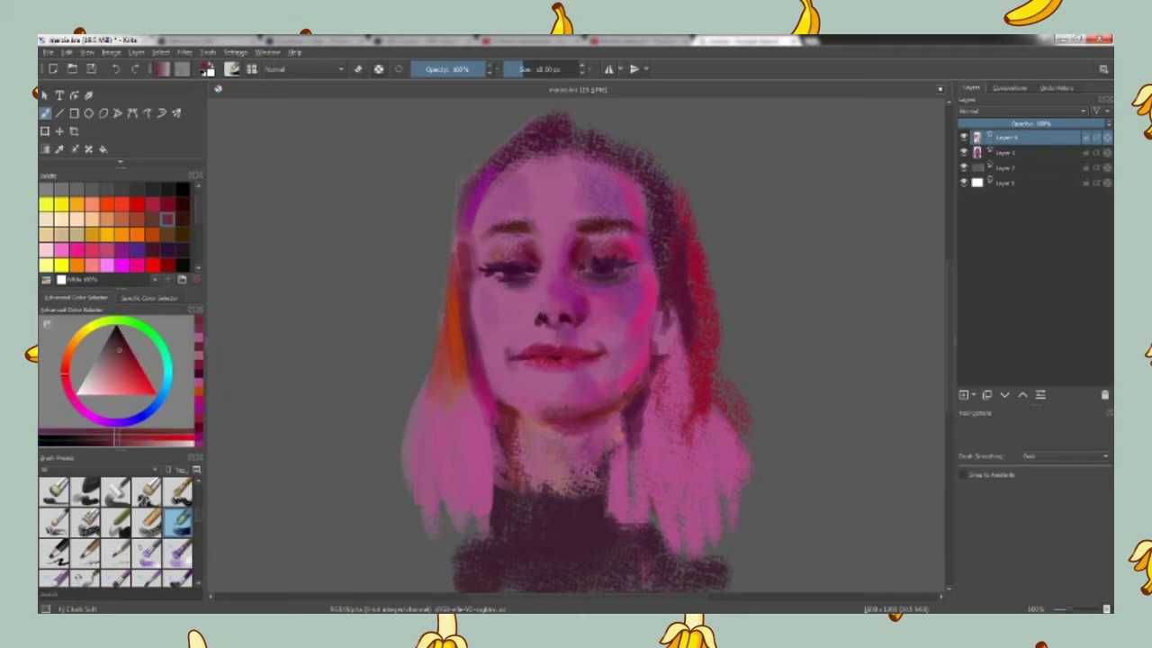
left_click(121, 365)
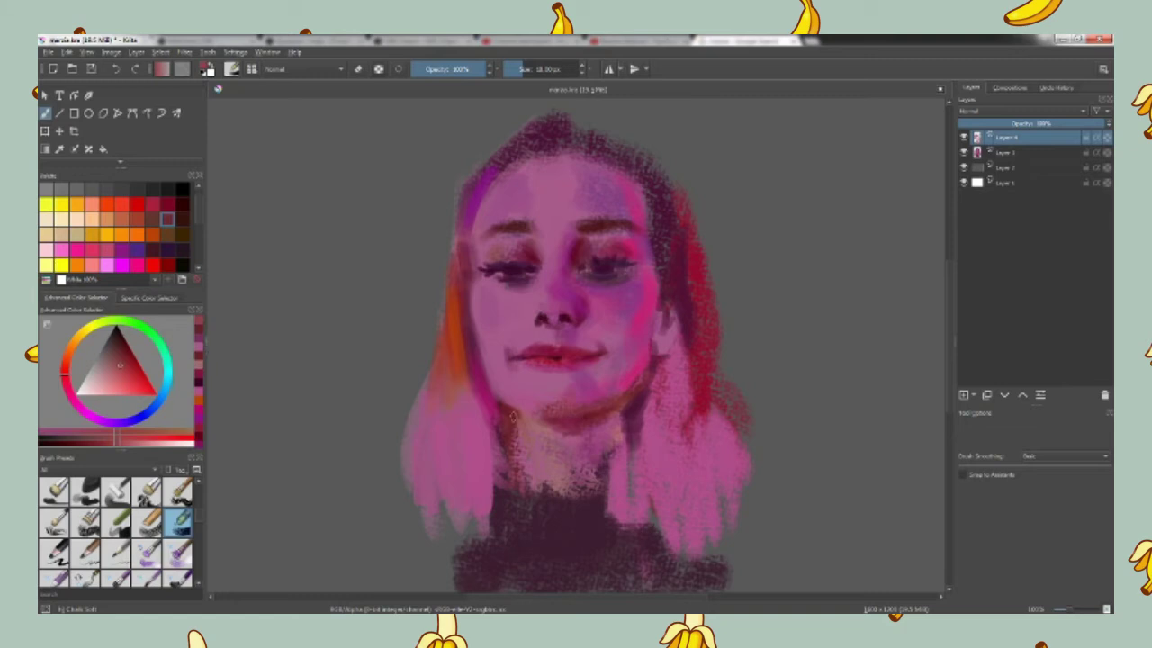
left_click_drag(135, 369, 127, 352)
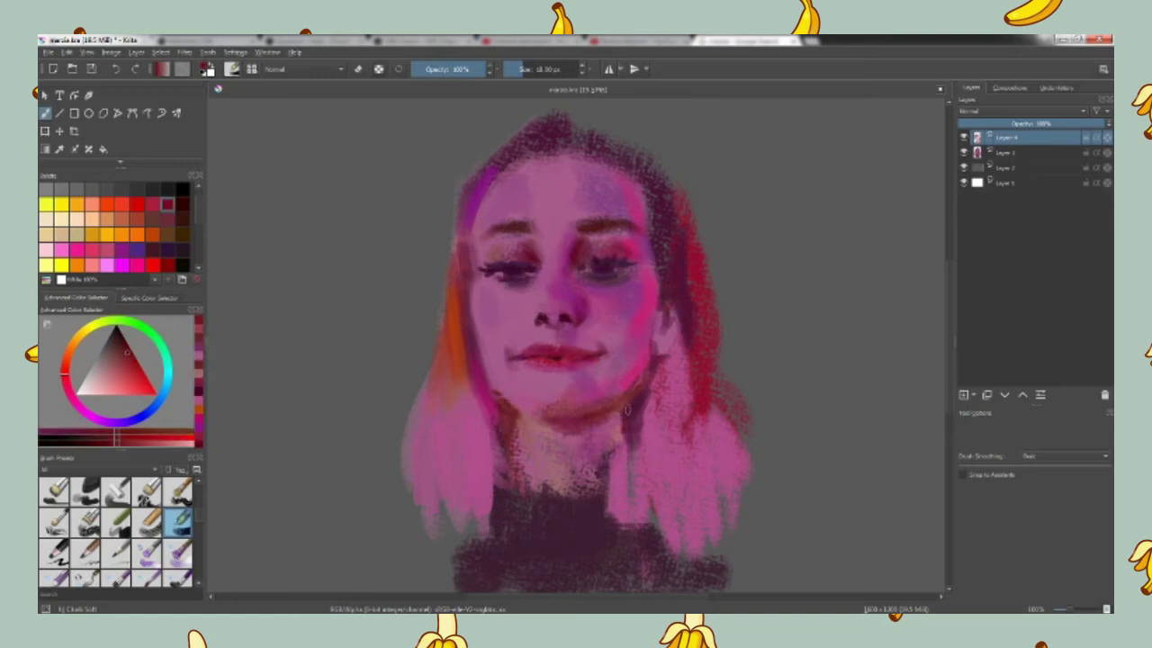
left_click(645, 393, "ctrl")
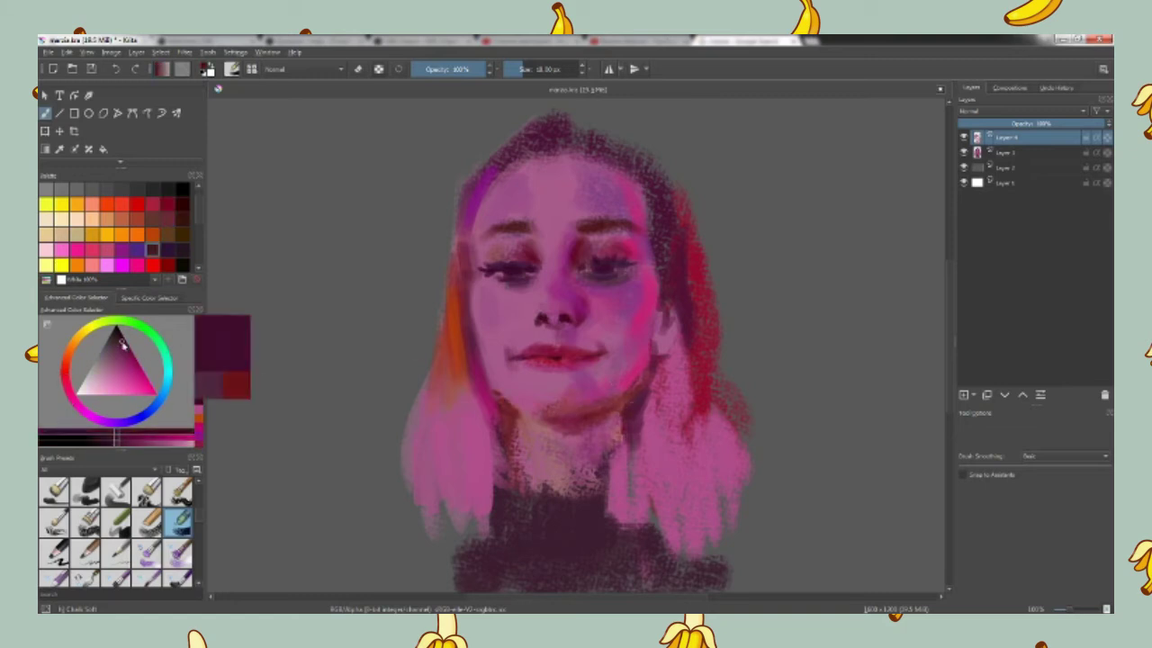
left_click_drag(637, 412, 631, 435)
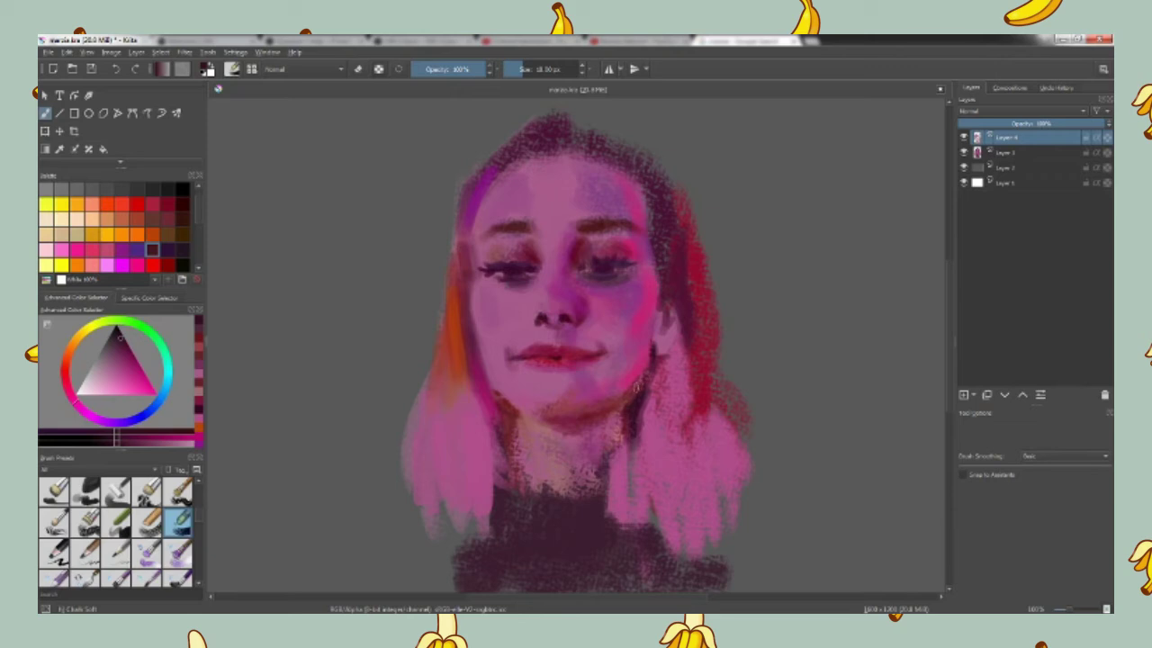
left_click_drag(680, 318, 680, 359)
Step: With the previous brush, darken around the left eye in dark red and both eyebrows in purple-magenta
key("slash")
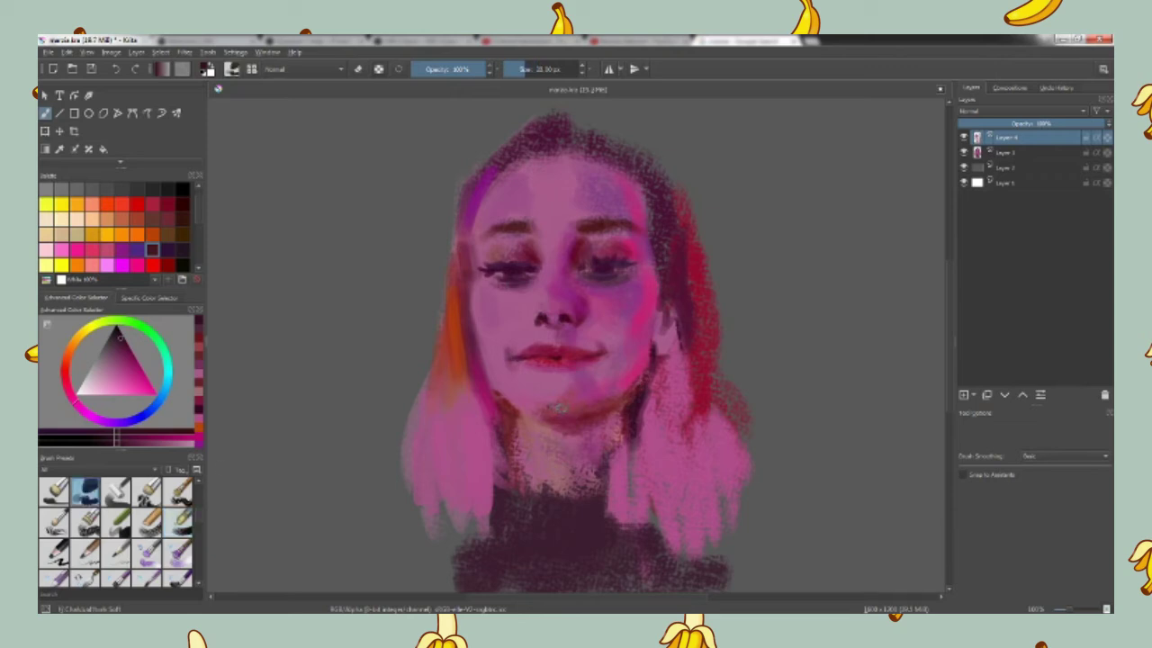
left_click(201, 349)
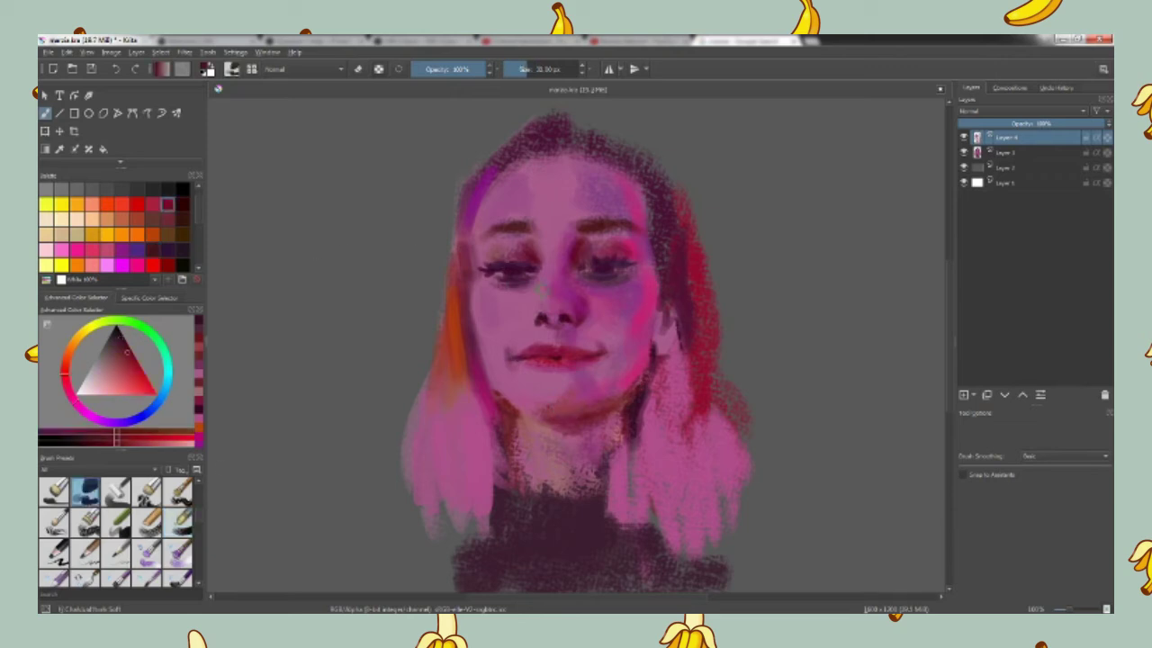
mouse_move(507, 257)
left_mouse_down()
mouse_move(491, 268)
mouse_move(535, 254)
left_mouse_up()
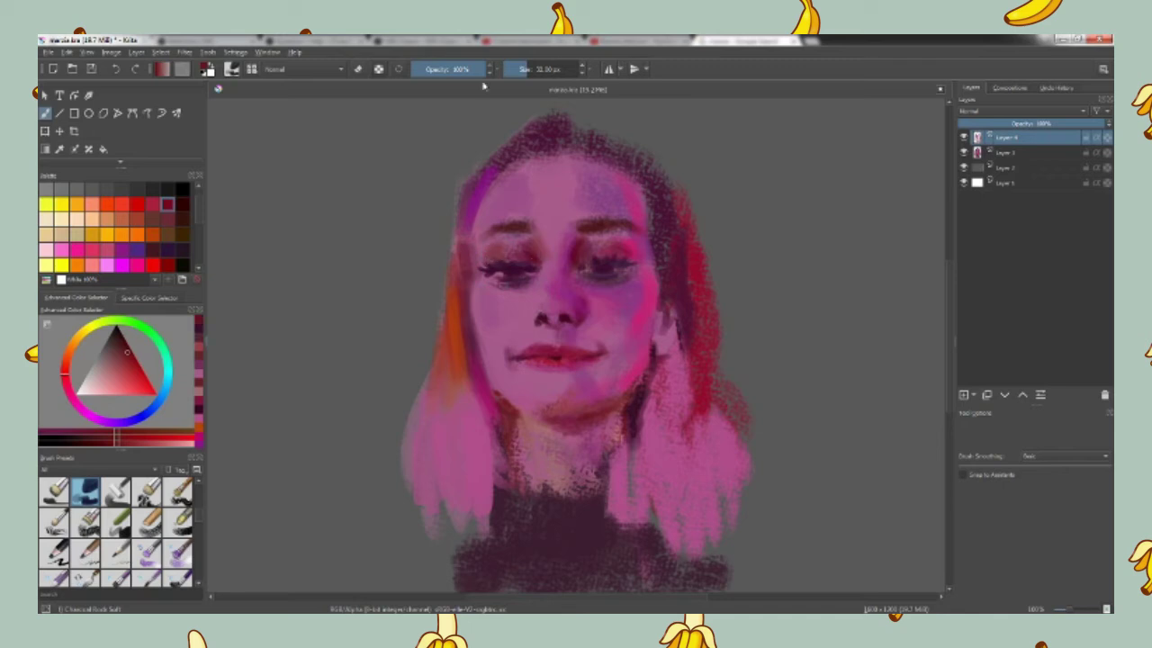
left_click(544, 554, "ctrl")
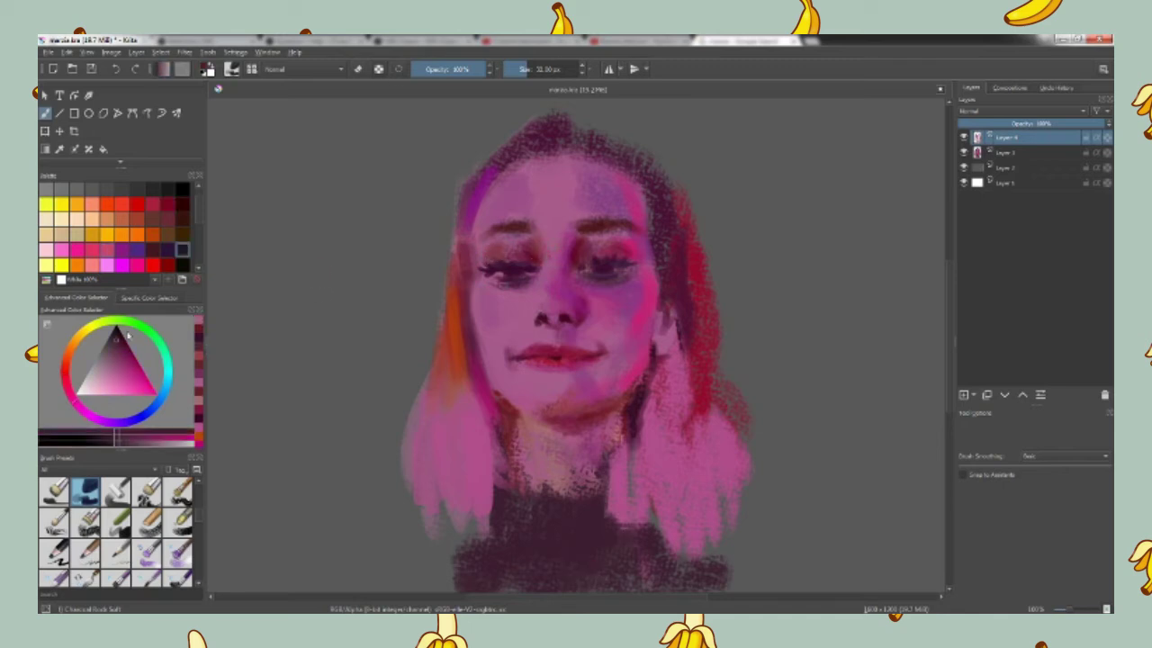
left_click_drag(518, 232, 497, 227)
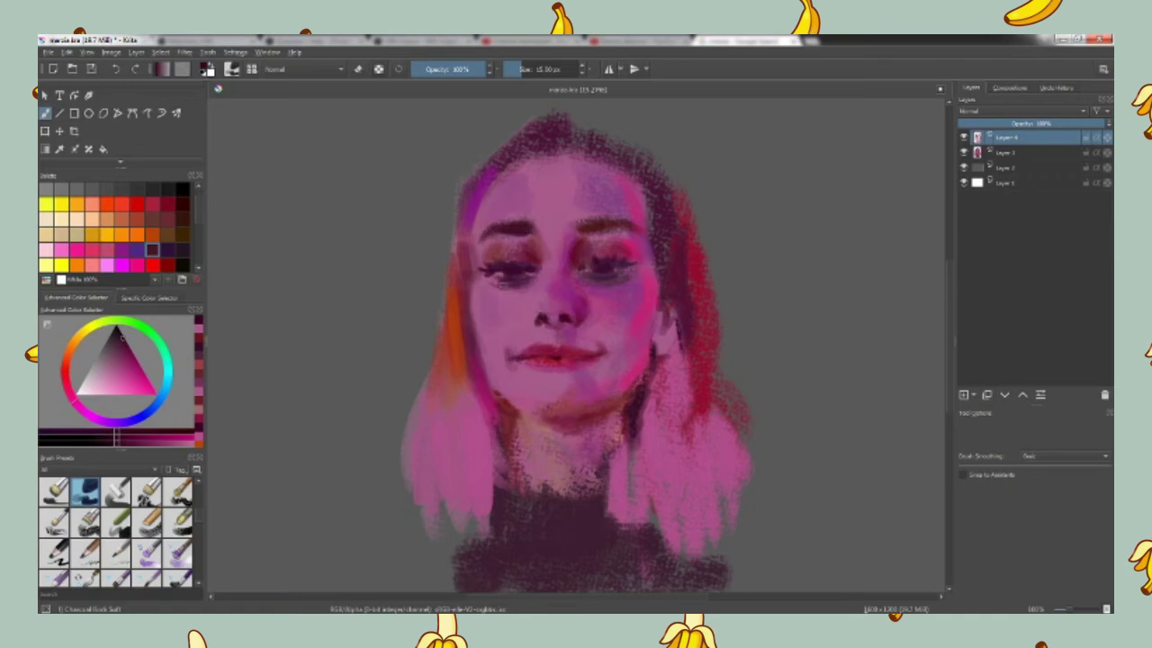
mouse_move(635, 231)
left_mouse_down()
mouse_move(608, 221)
mouse_move(624, 221)
left_mouse_up()
Step: Paint dark red strokes around the right eye and over the left eyelid
left_click(168, 251)
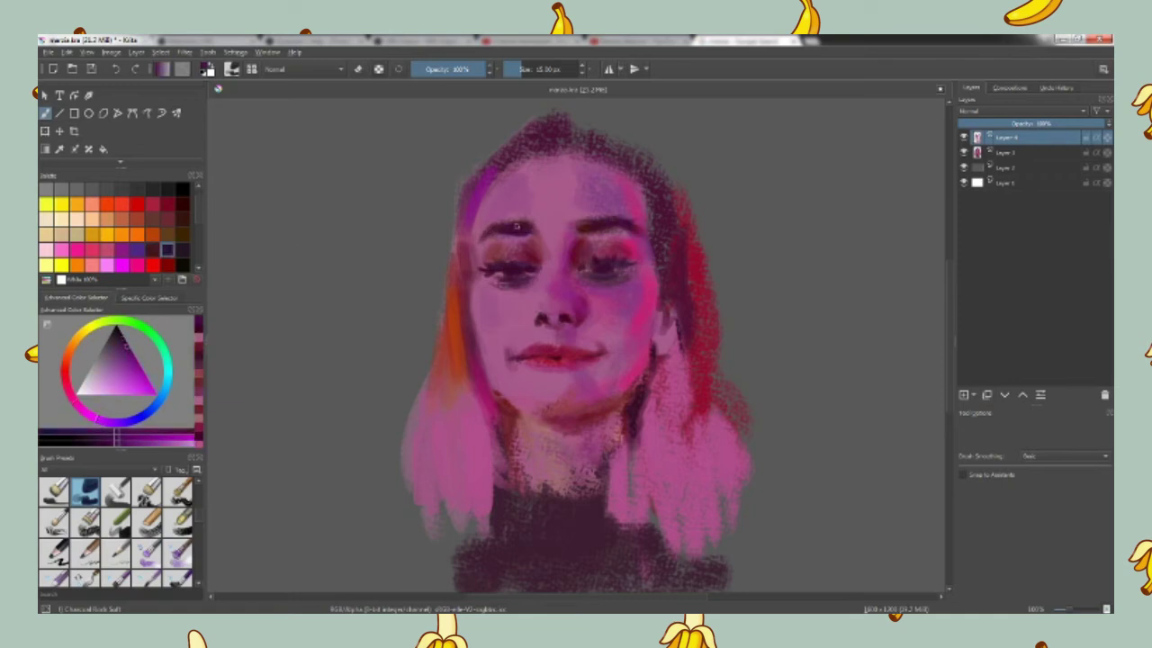
left_click(167, 220)
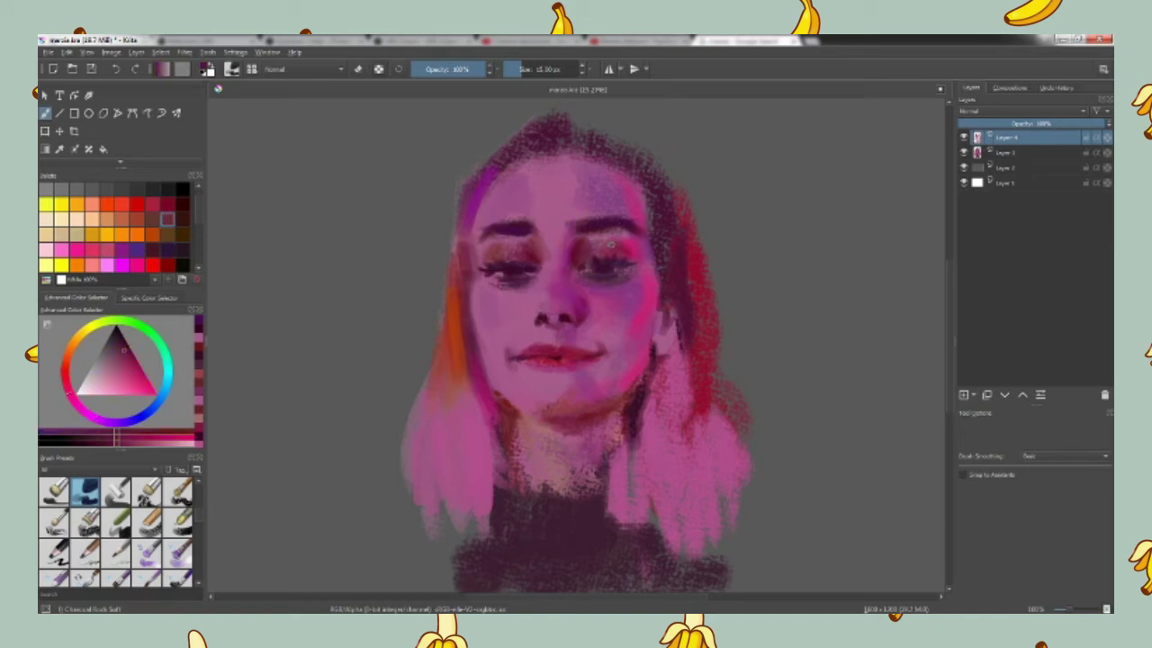
left_click_drag(616, 248, 574, 241)
left_click_drag(506, 254, 471, 239)
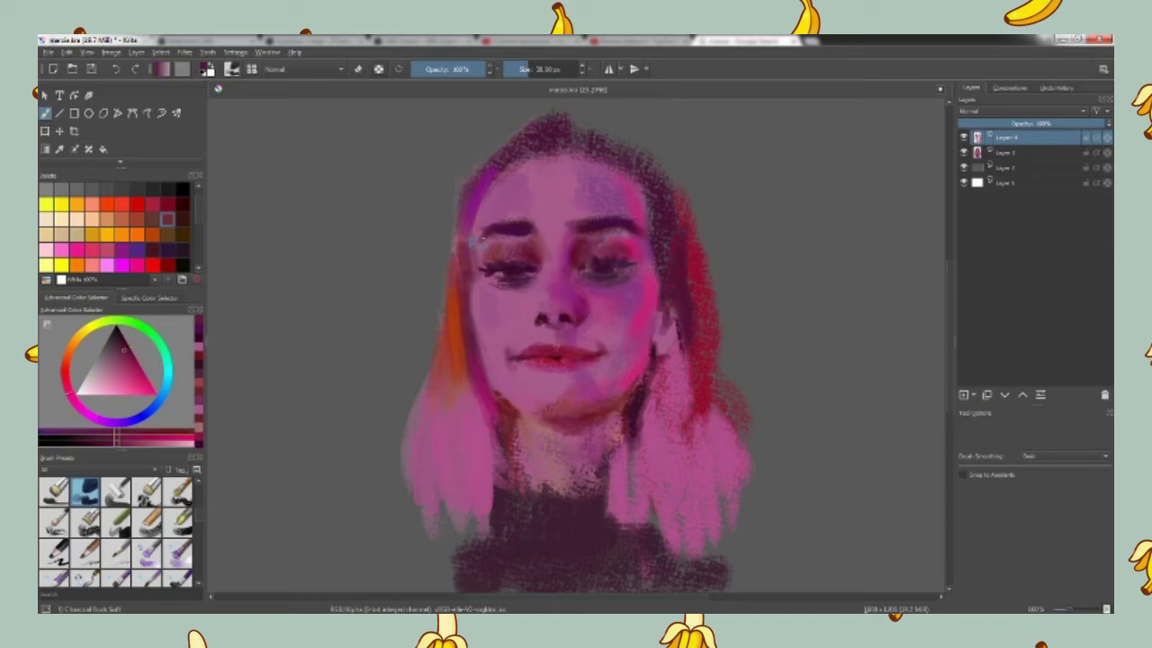
left_click(612, 333, "ctrl")
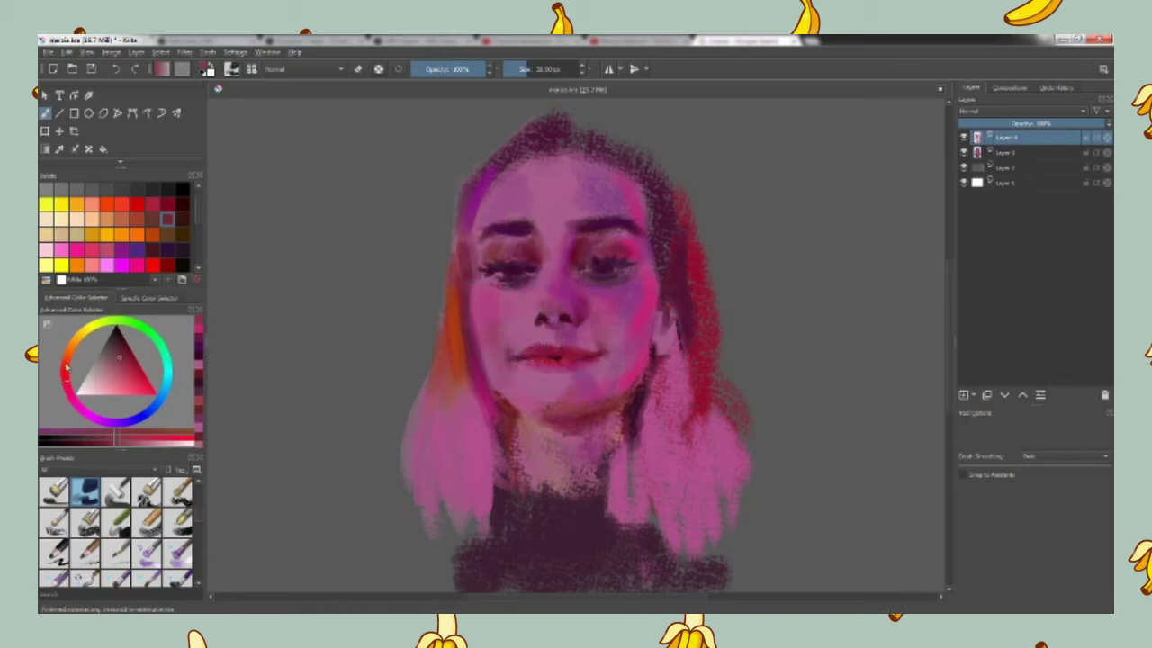
left_click(556, 315, "ctrl")
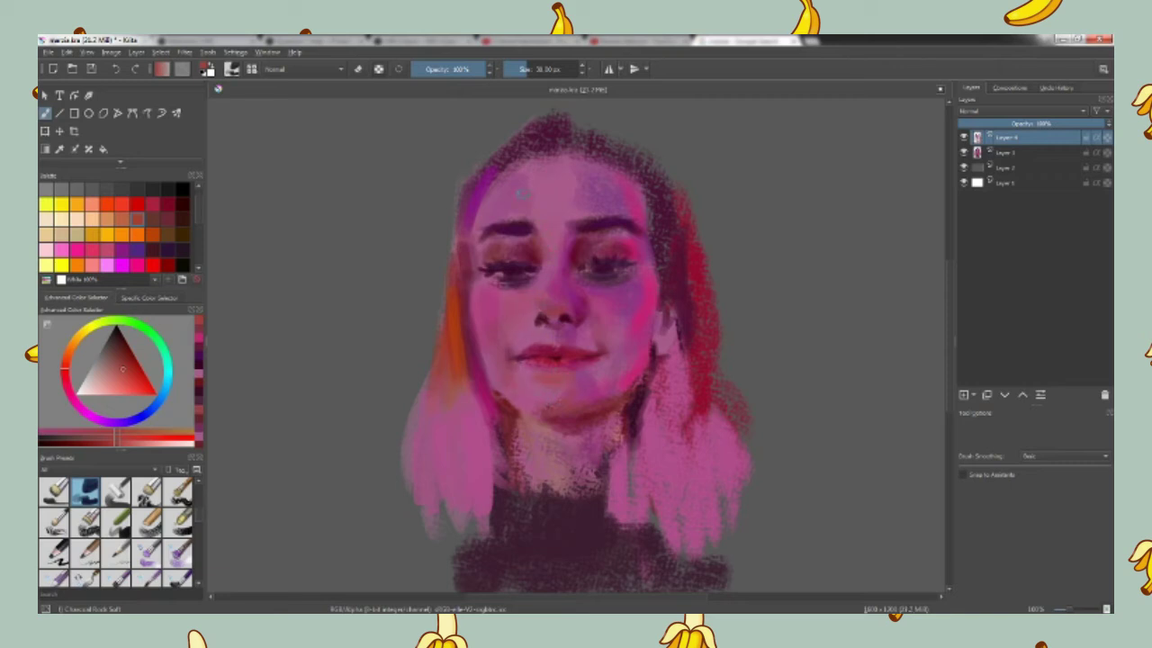
left_click(571, 326, "ctrl")
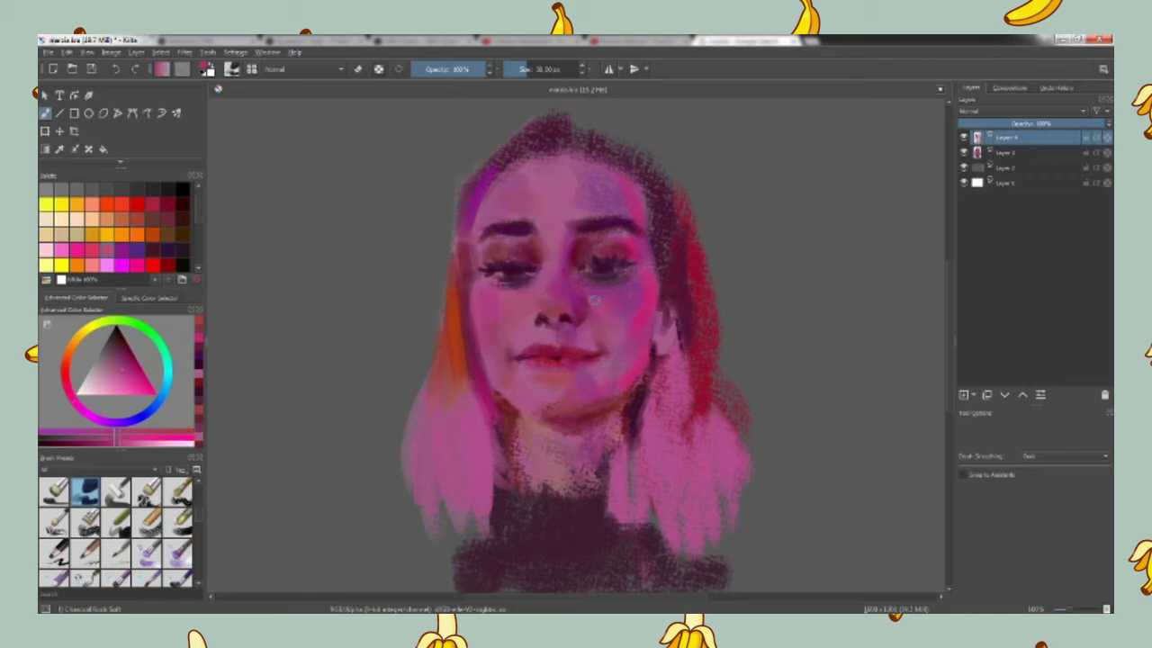
left_click(594, 247, "ctrl")
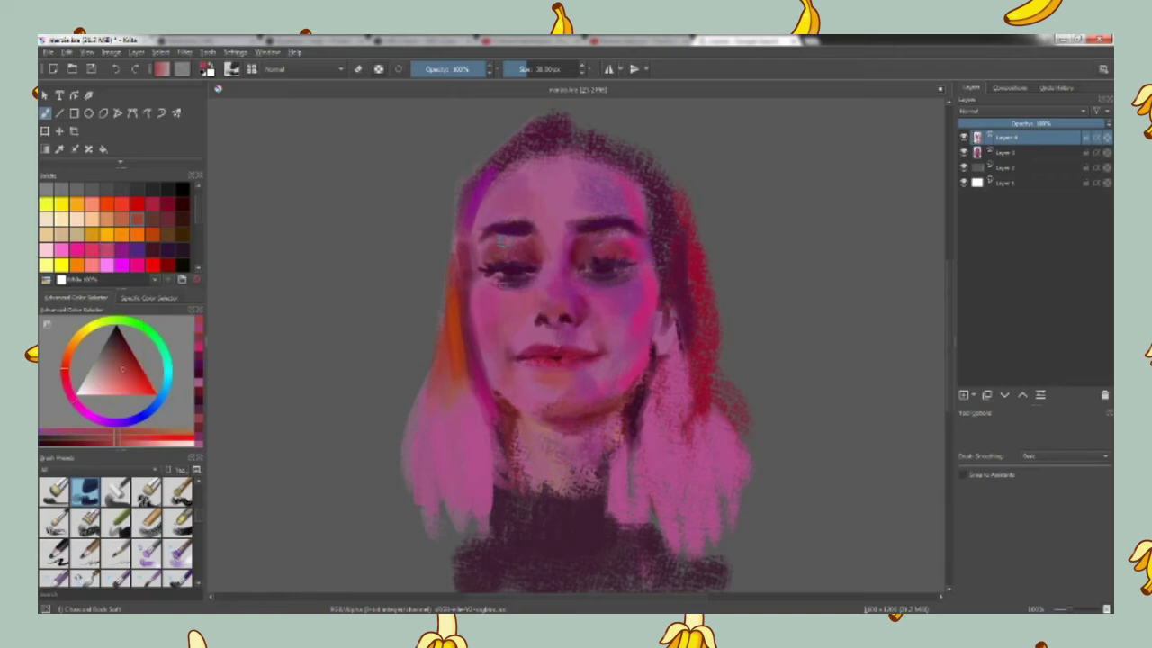
Step: Mirror and pan the view, then add a dark maroon shadow mark on the chin
key("m")
left_click_drag(654, 317, 563, 317)
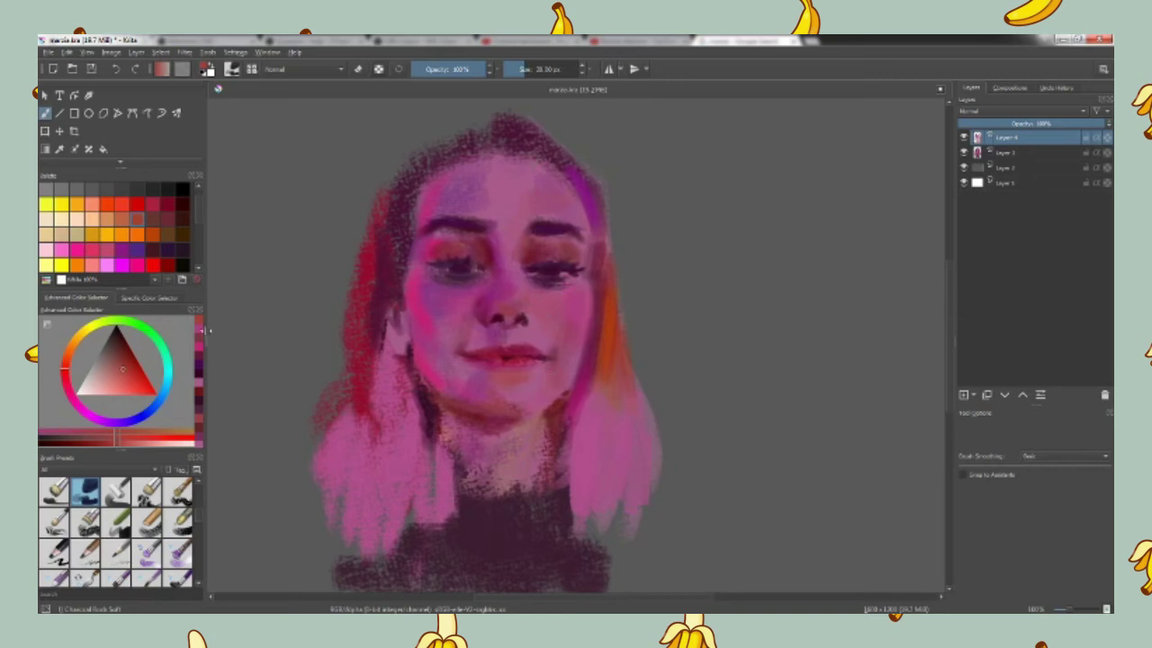
left_click(463, 337, "ctrl")
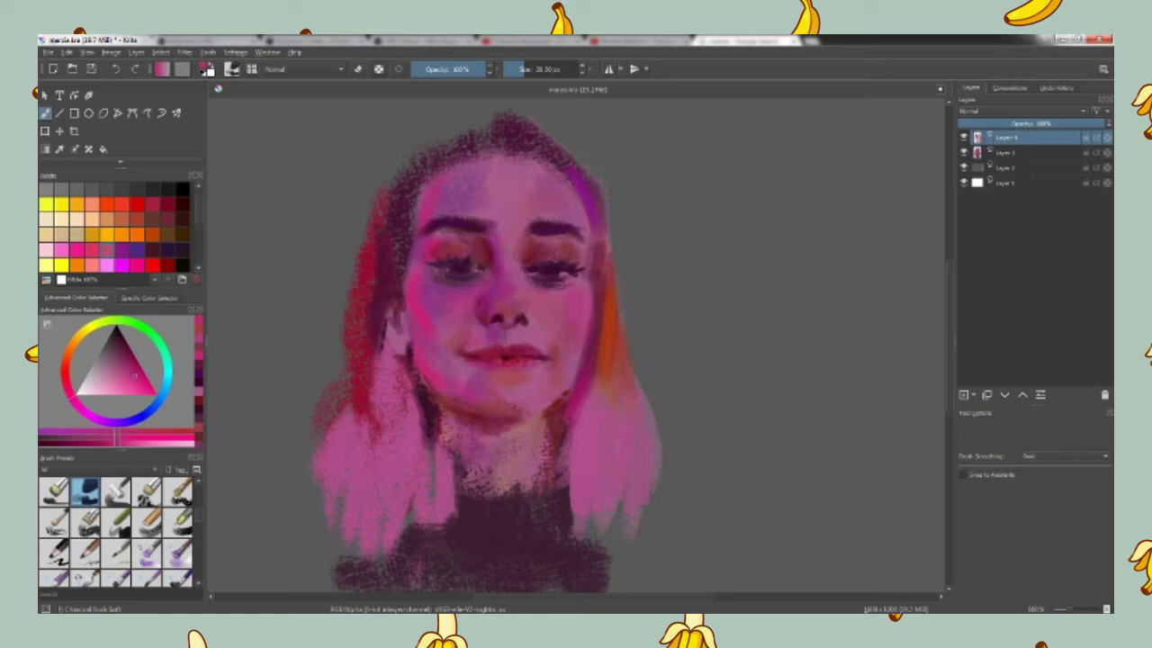
left_click(471, 142, "ctrl")
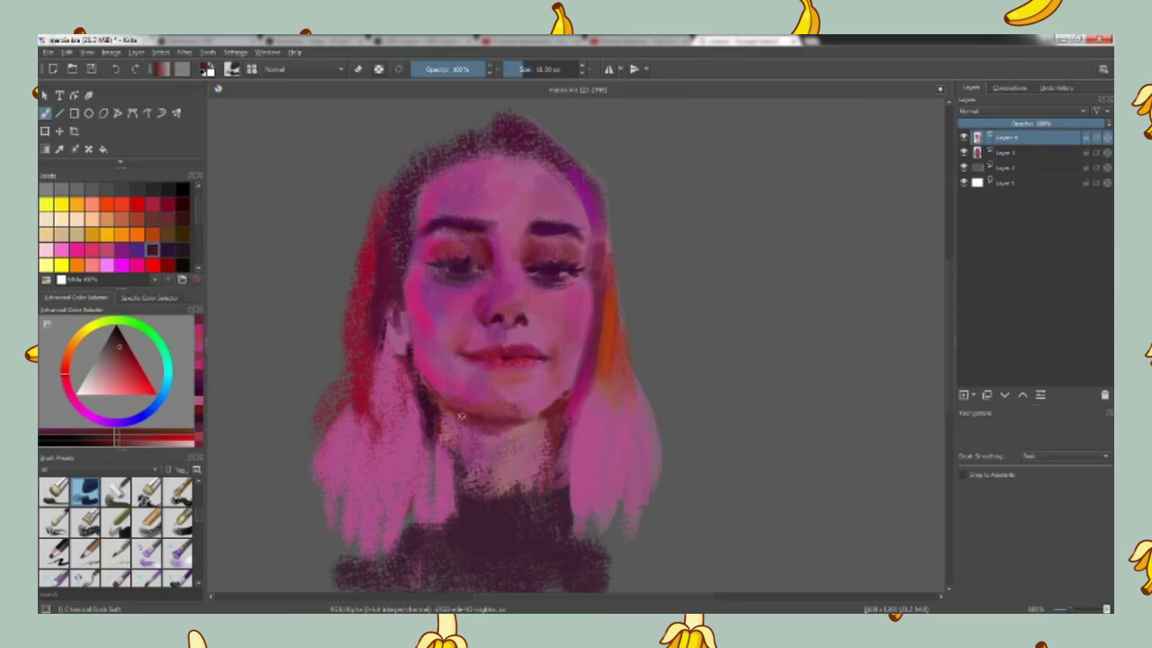
left_click_drag(432, 397, 439, 412)
Step: Add a new top layer and paint peach over the upper left eyelid and nose
left_click(551, 380, "ctrl")
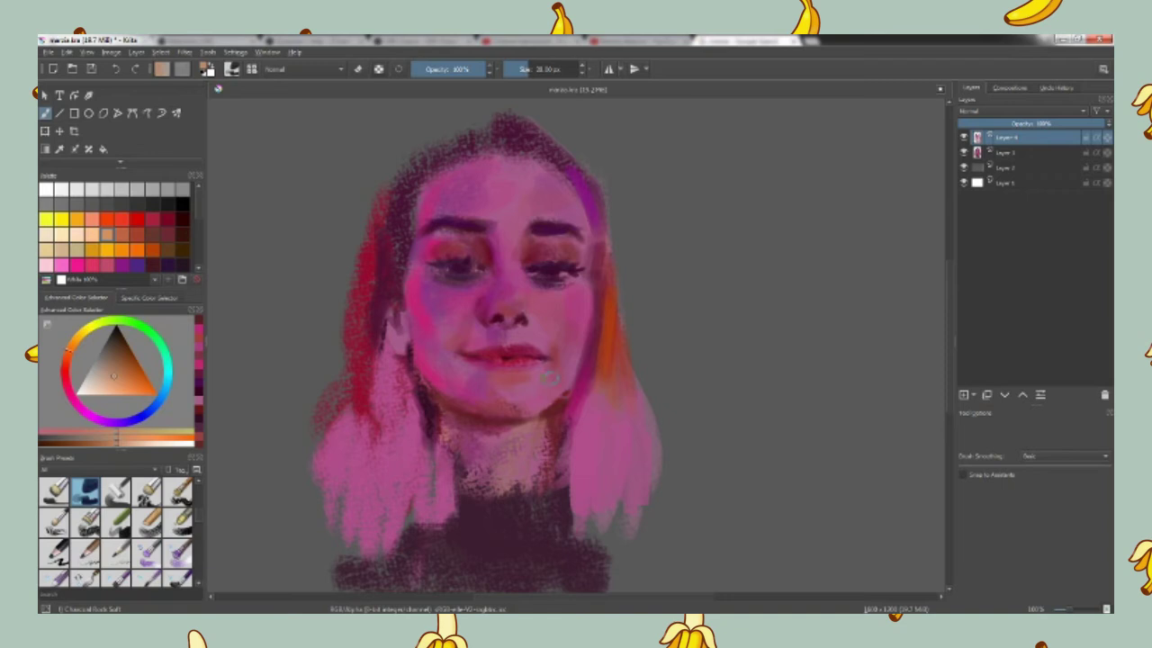
key("Insert")
left_click_drag(427, 235, 466, 245)
left_click_drag(507, 306, 517, 325)
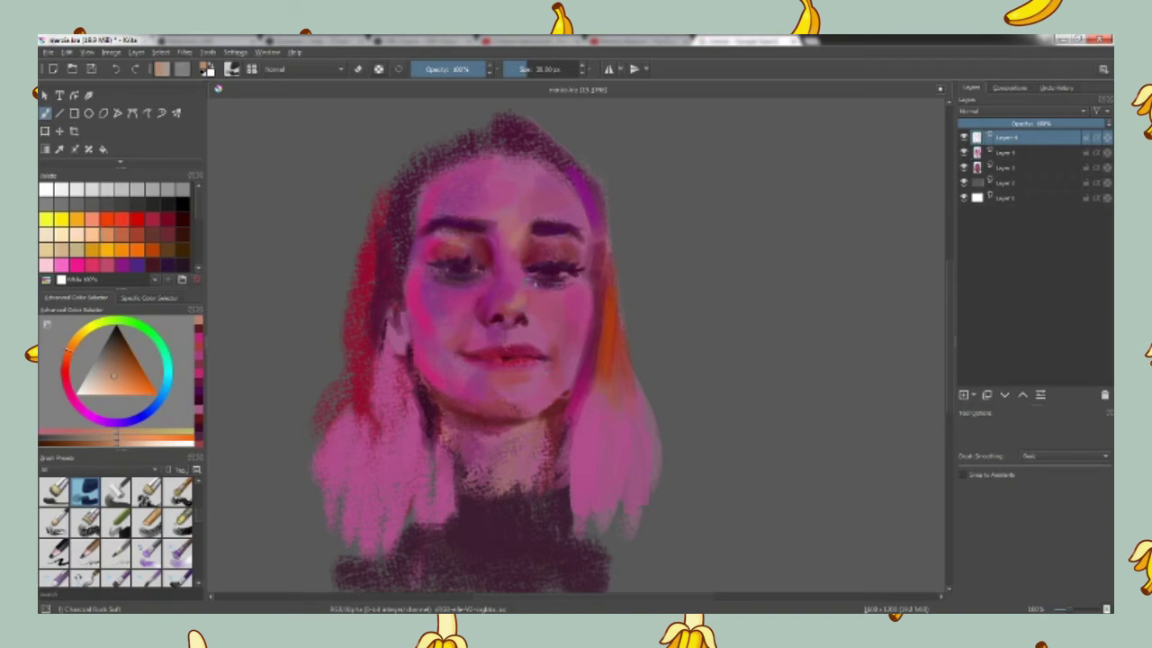
Step: On the layer below, repaint the lips in dark pink and darken their left corner
left_click(77, 235)
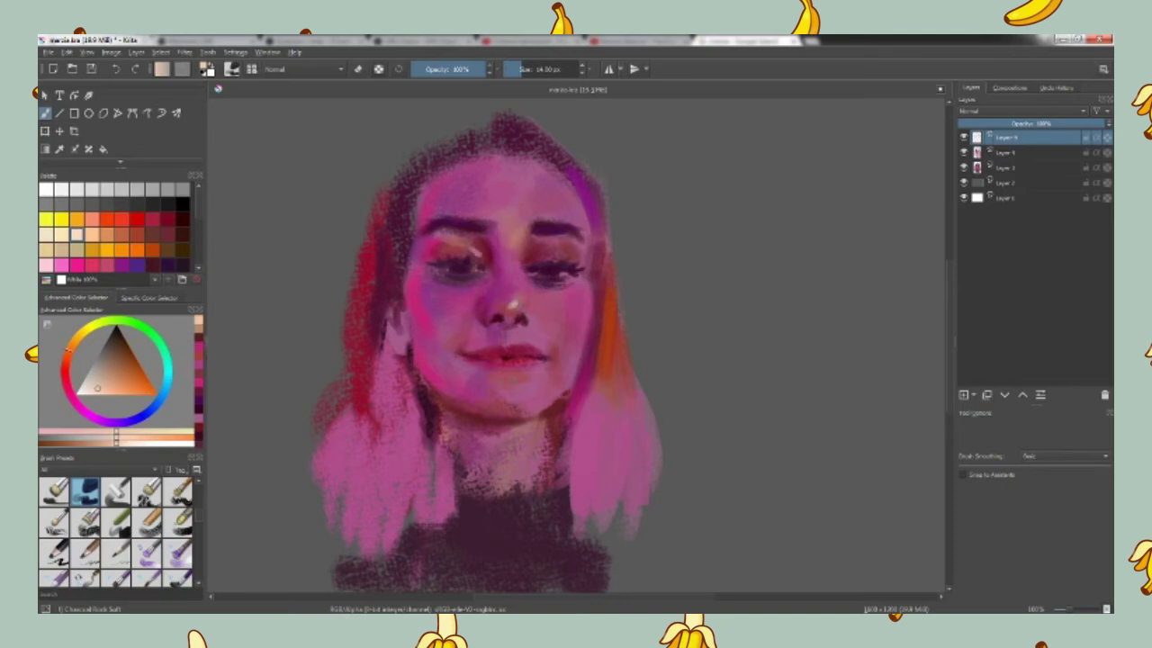
left_click(1005, 152)
left_click(153, 219)
left_click(484, 360)
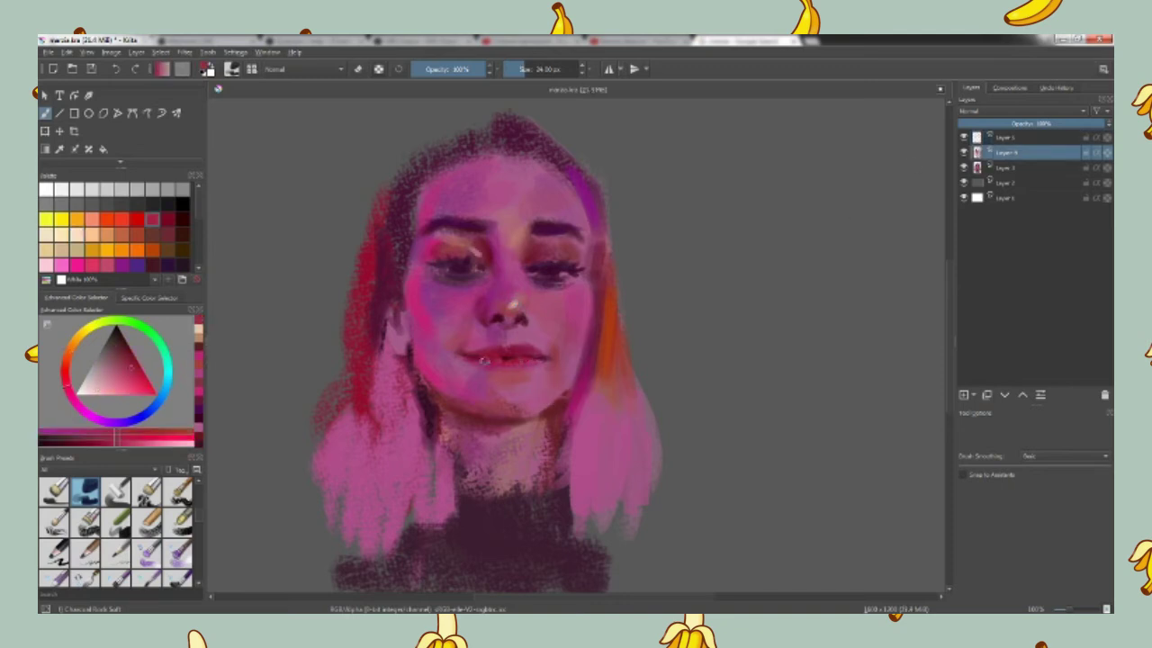
left_click_drag(470, 356, 493, 358)
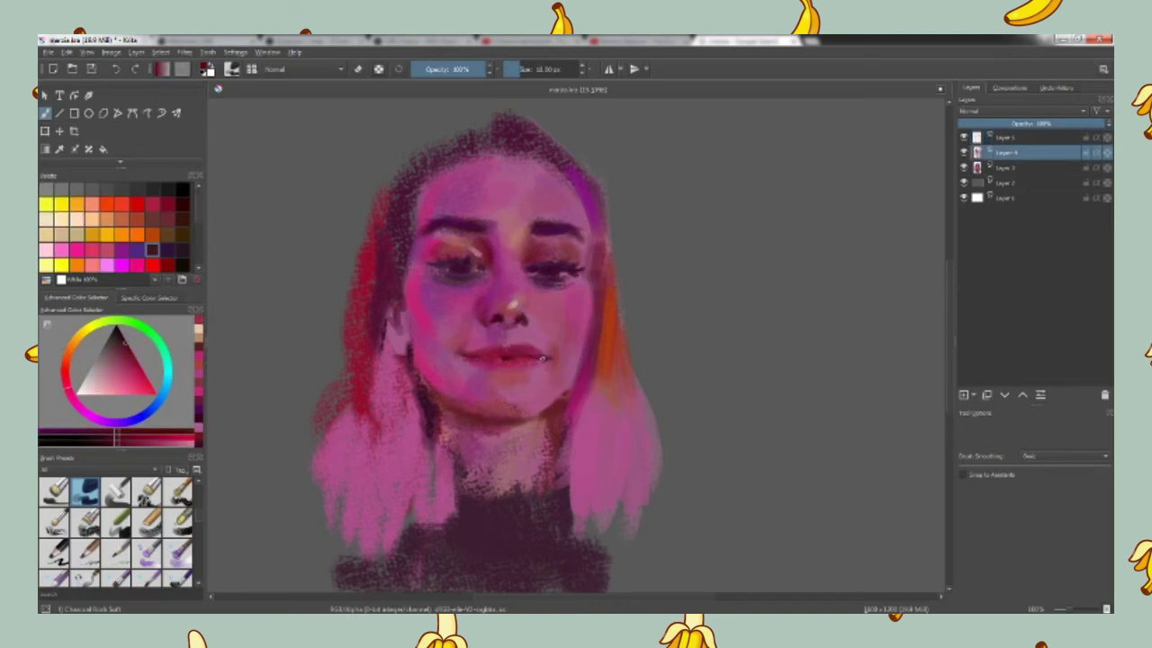
left_click(458, 351)
Step: Undo a stray long diagonal dark purple stroke
left_click(77, 219)
left_click(152, 250)
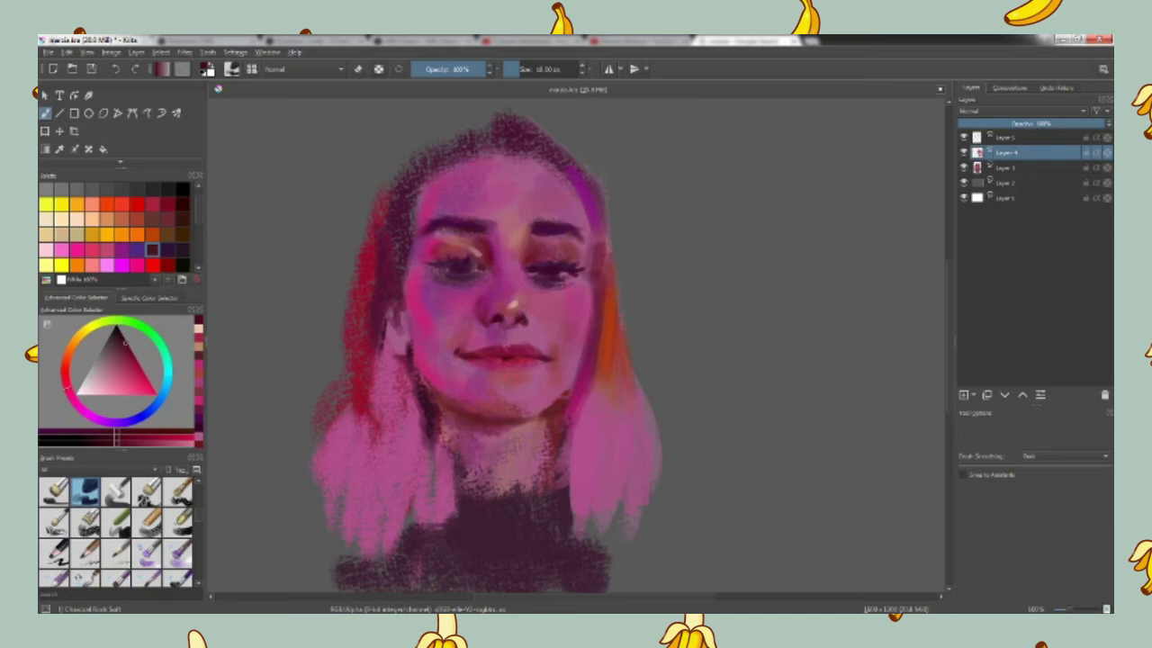
key("super")
mouse_move(585, 342)
left_mouse_down()
mouse_move(760, 529)
mouse_move(921, 116)
left_mouse_up()
key("ctrl+z")
key("ctrl+z")
key("ctrl+z")
Step: Pick a pale pink colour, shrink the brush to 7 px, and return to the top layer
left_click(564, 366, "ctrl")
key("Page_Up")
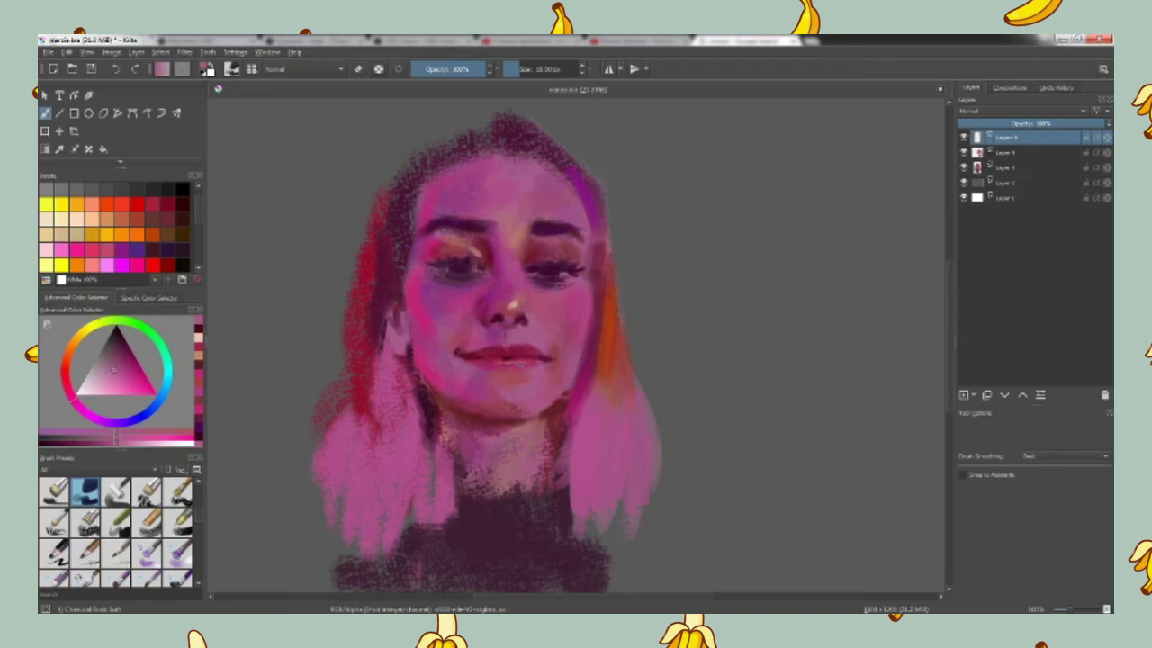
key("Page_Down")
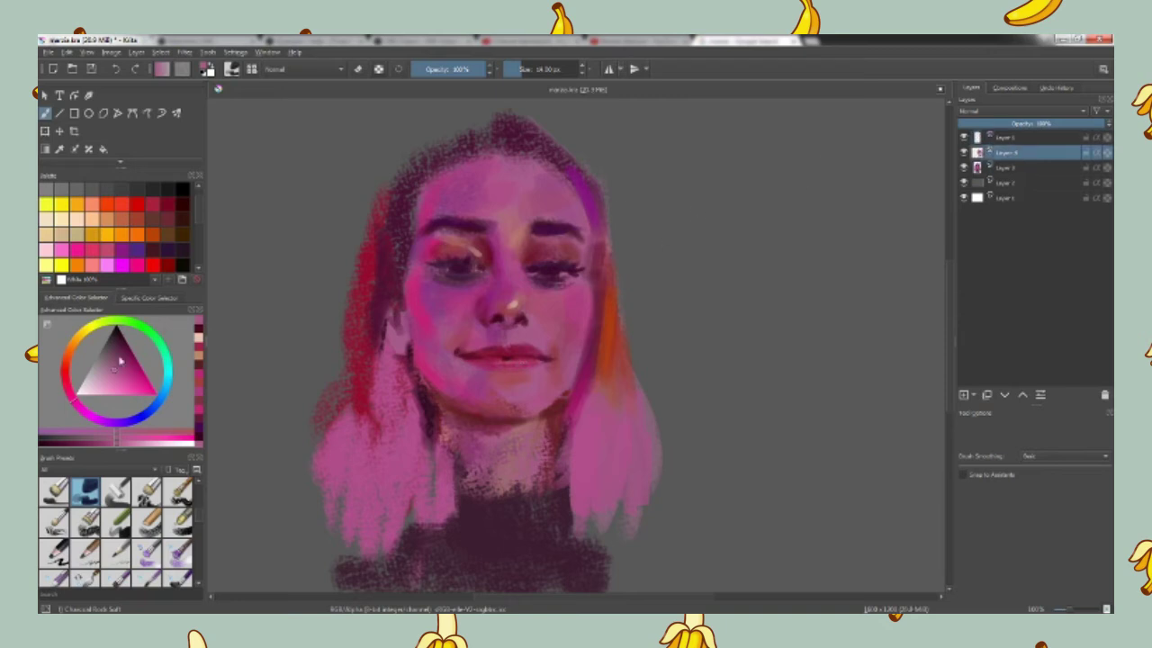
left_click(103, 384)
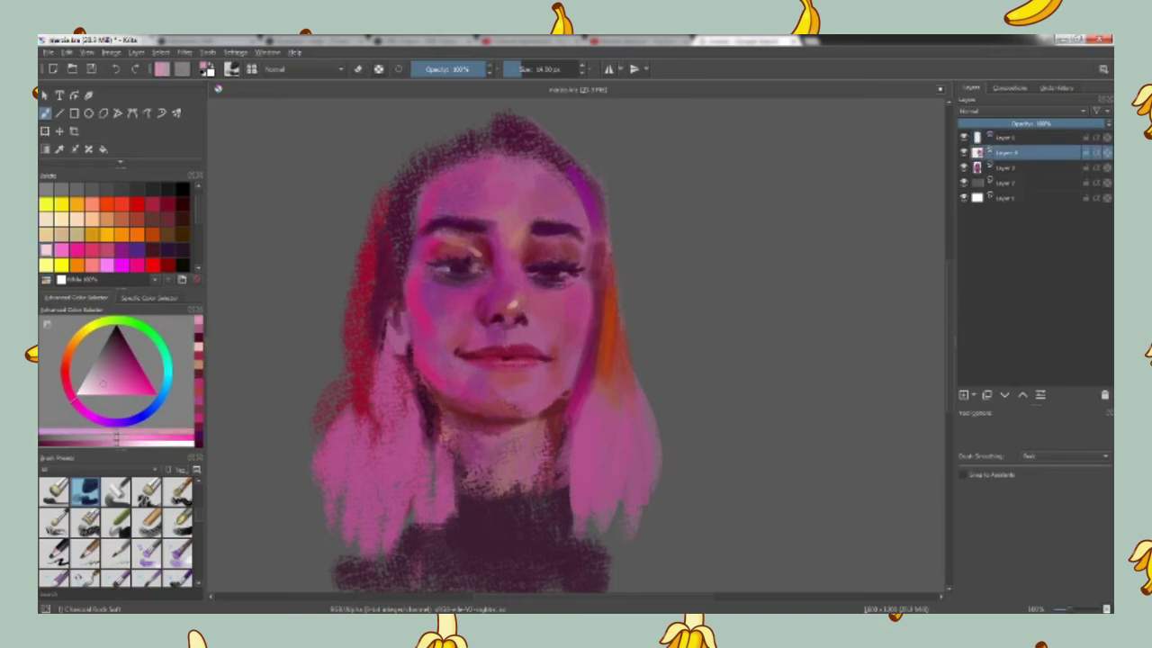
left_click(121, 334)
key("bracketleft")
key("Page_Up")
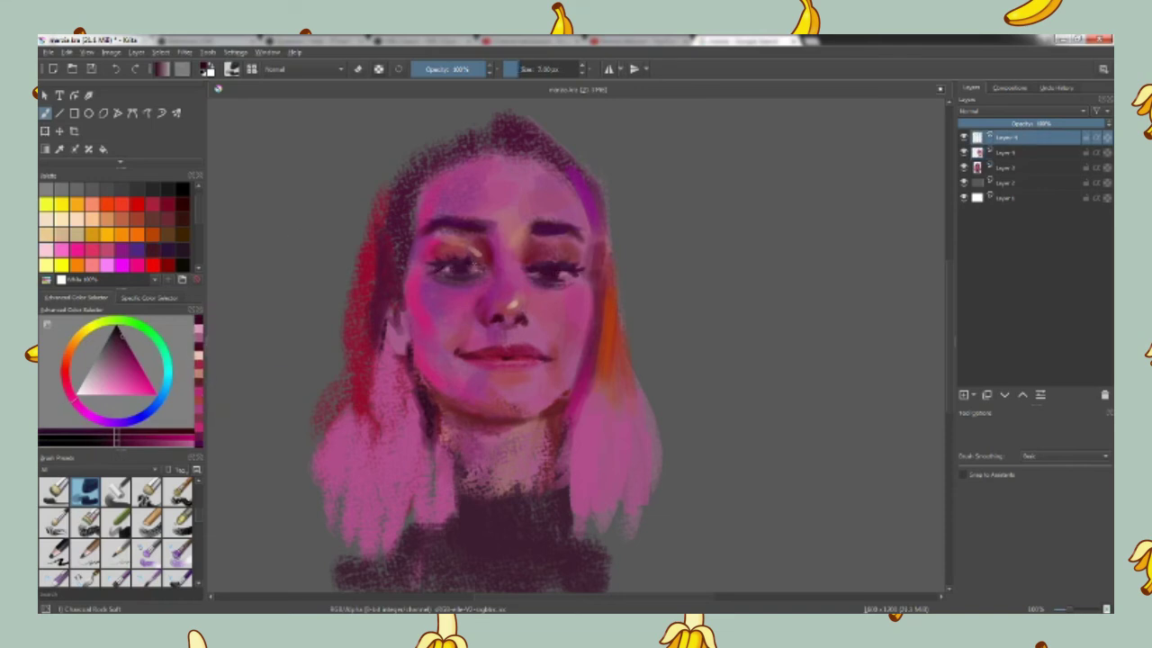
Step: Add a new layer on top, pick a magenta, and add a blank layer above Layer 3
left_click(963, 394)
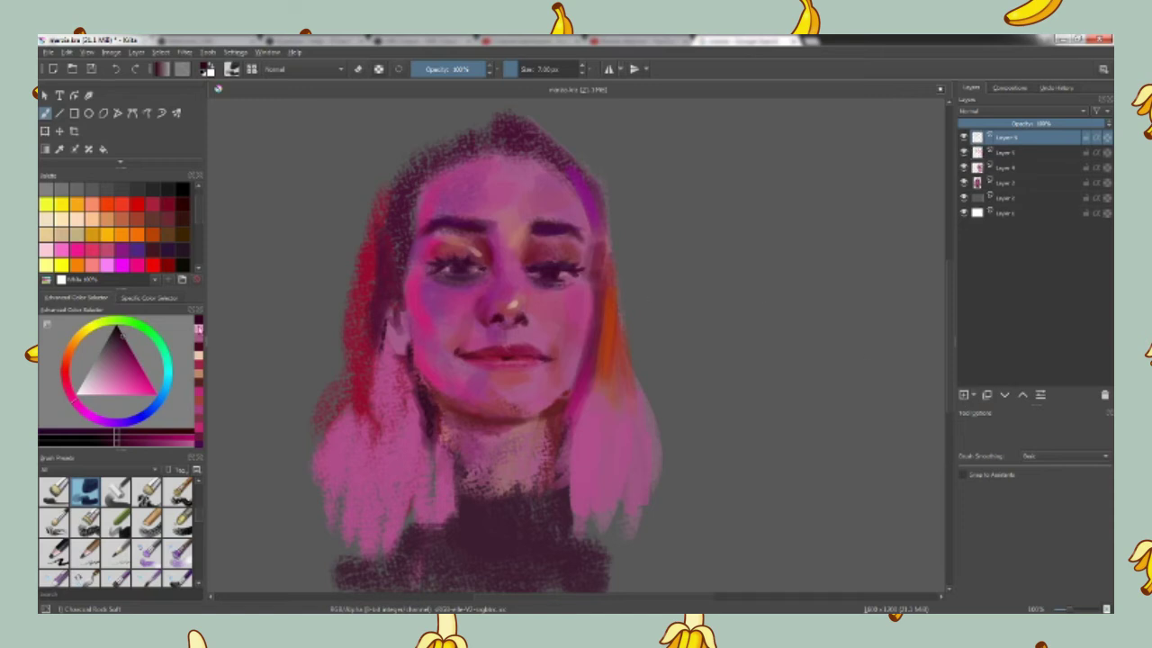
left_click(77, 219)
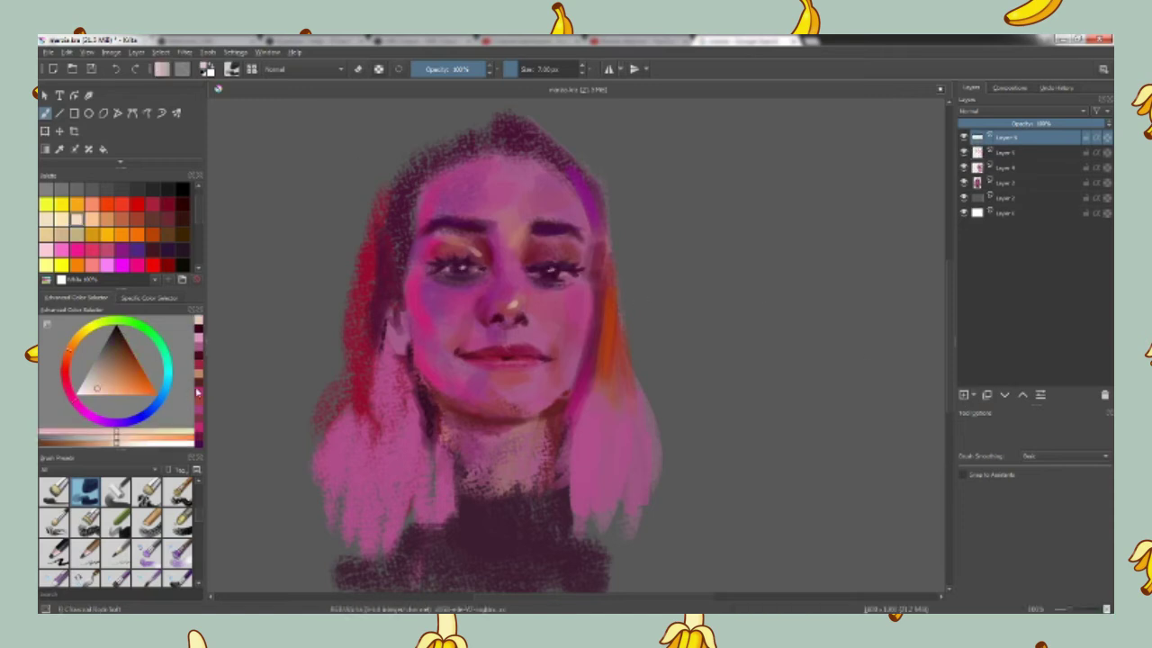
left_click(144, 381)
left_click(72, 403)
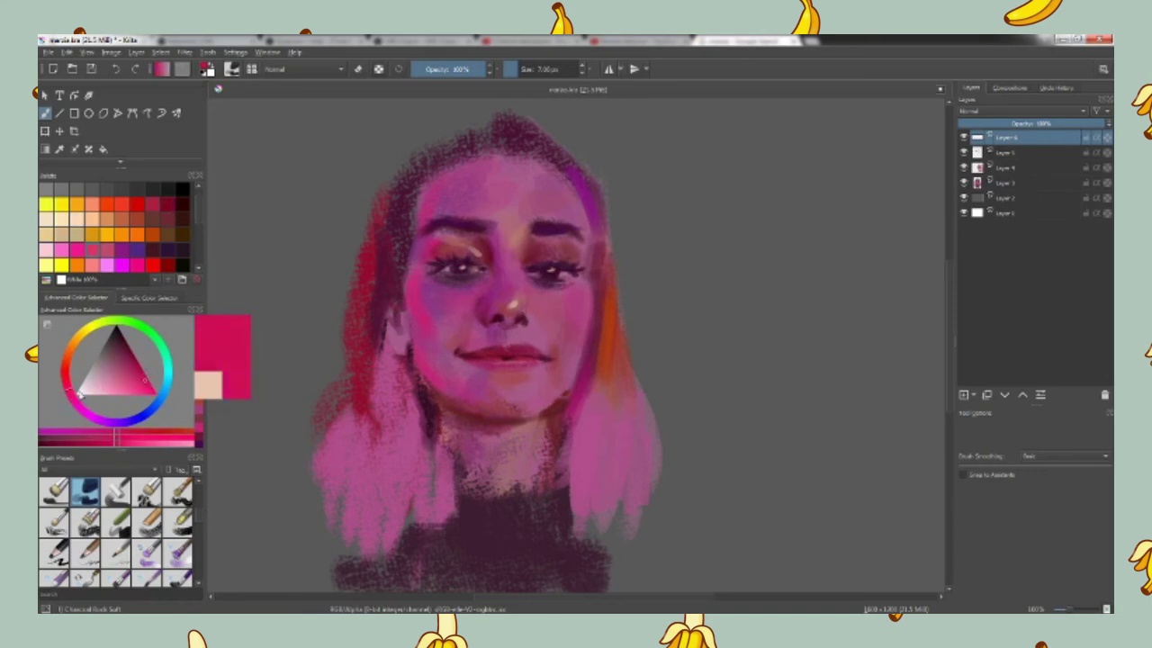
left_click(1003, 182)
left_click(963, 394)
Step: Paint magenta-red strands down the left hair, then a purple stroke across the top
left_click_drag(359, 335, 364, 409)
key("slash")
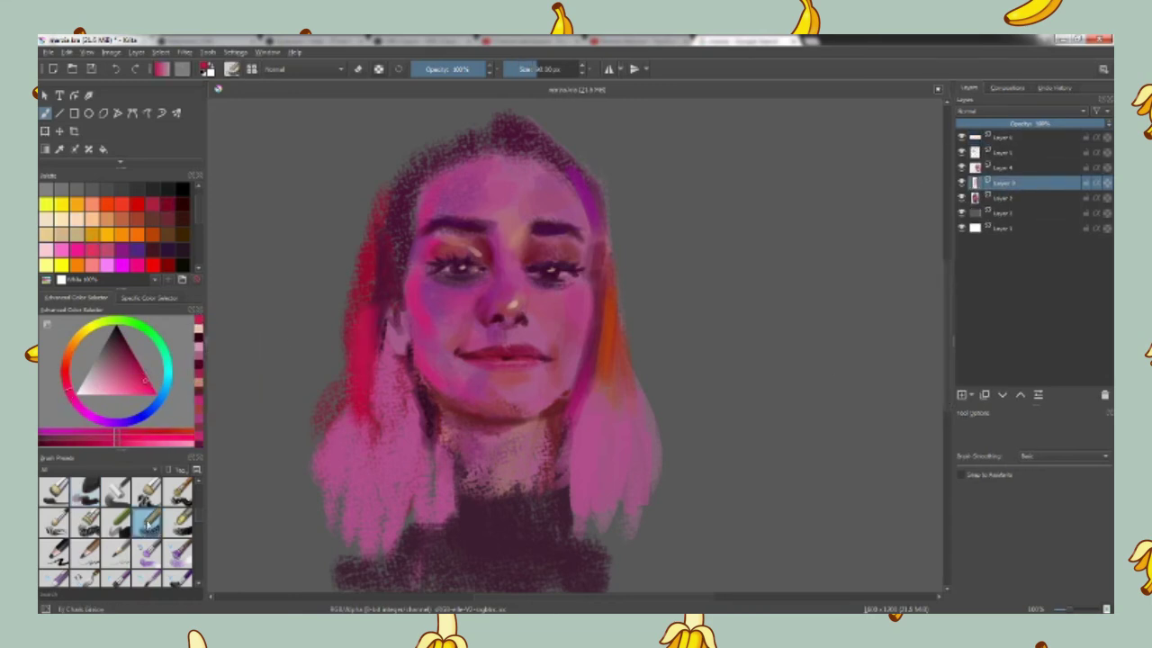
left_click_drag(360, 297, 355, 419)
left_click_drag(365, 369, 364, 432)
left_click_drag(369, 279, 379, 227)
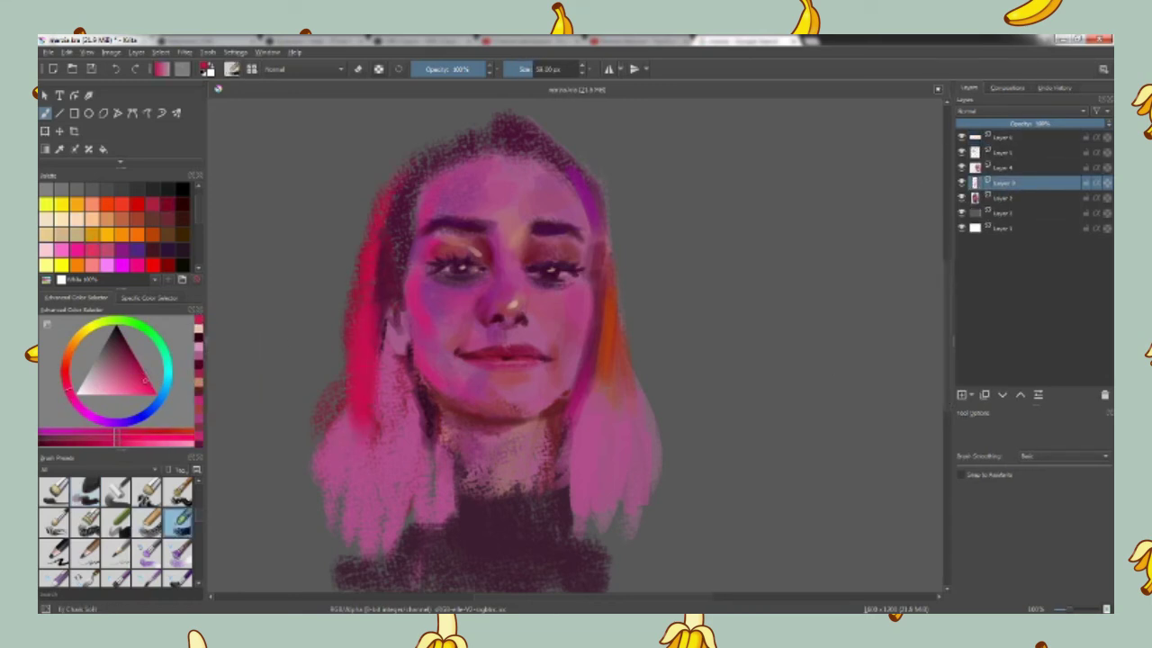
left_click_drag(347, 396, 333, 497)
left_click(123, 251)
mouse_move(401, 265)
left_mouse_down()
mouse_move(410, 171)
mouse_move(540, 106)
left_mouse_up()
Step: On a new layer, hatch dark maroon along the left hair edge with a 41 px brush, adding dark purple across the head top
key("Insert")
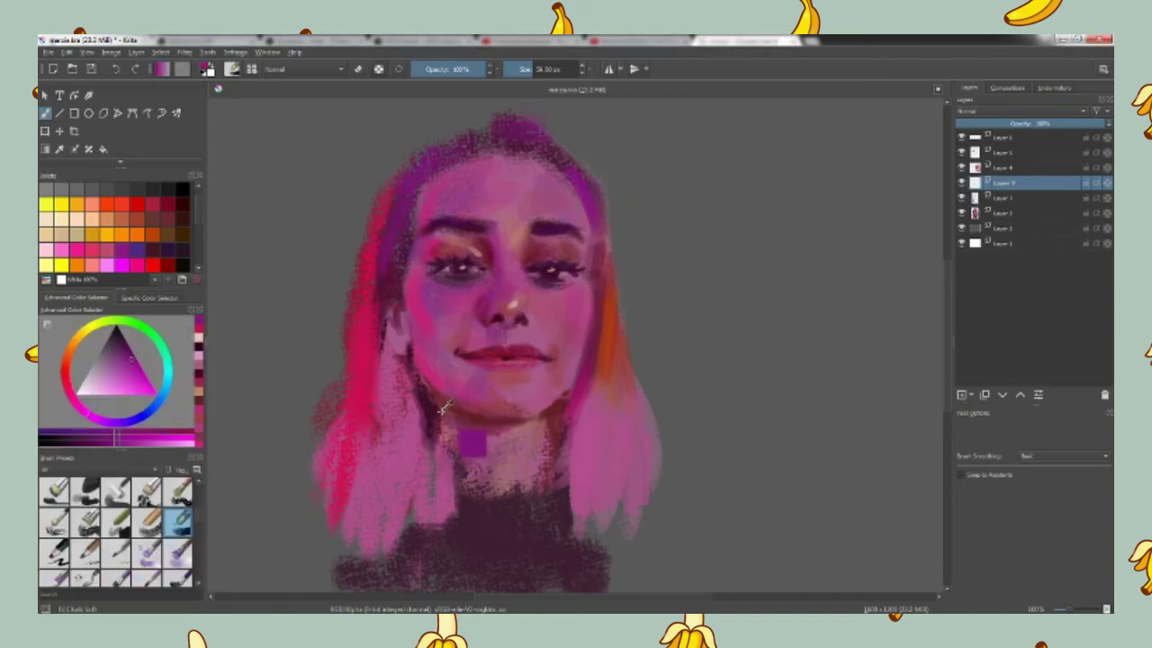
left_click(472, 444, "ctrl")
mouse_move(401, 275)
left_mouse_down()
mouse_move(378, 351)
mouse_move(392, 297)
left_mouse_up()
left_click_drag(385, 243, 373, 293)
left_click_drag(385, 340, 374, 406)
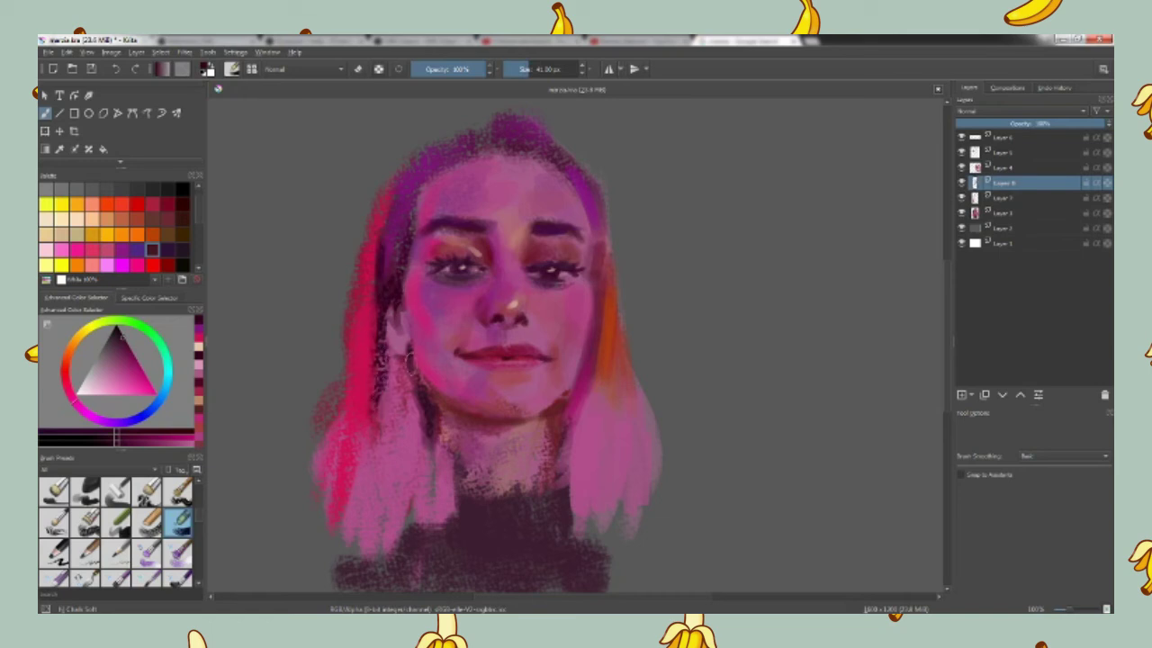
key("bracketleft")
left_click_drag(481, 149, 536, 144)
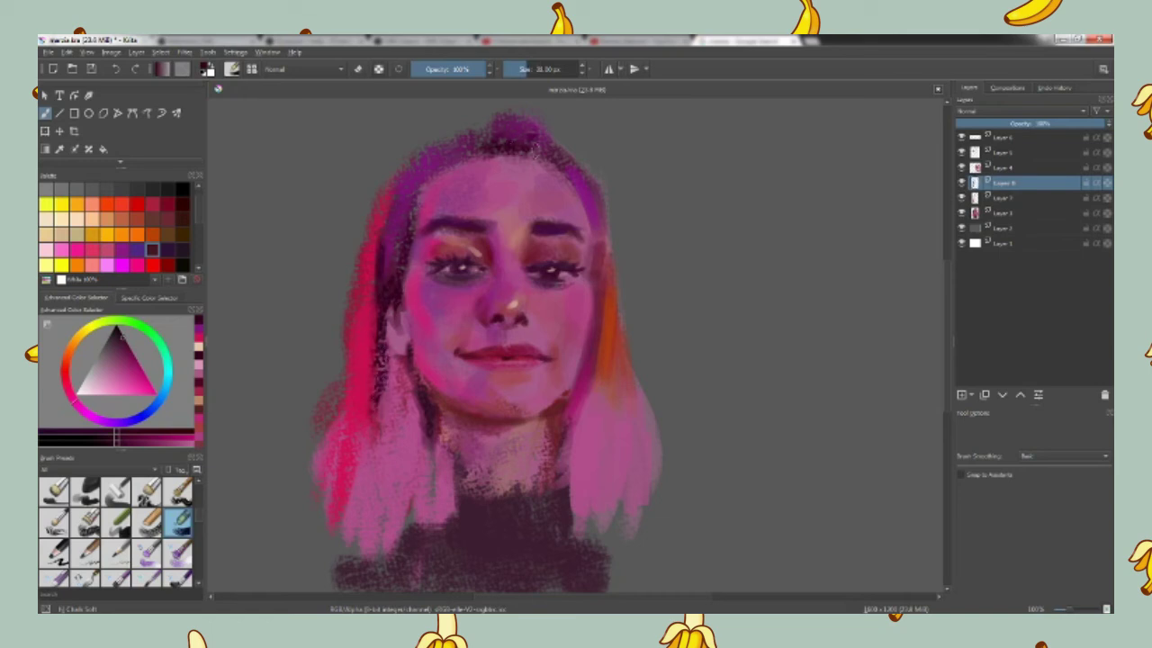
Step: Move Layer 8 to the top, darken the crown purple and the right hair edge orange-brown
key("ctrl+Page_Up")
key("ctrl+Page_Up")
key("ctrl+Page_Up")
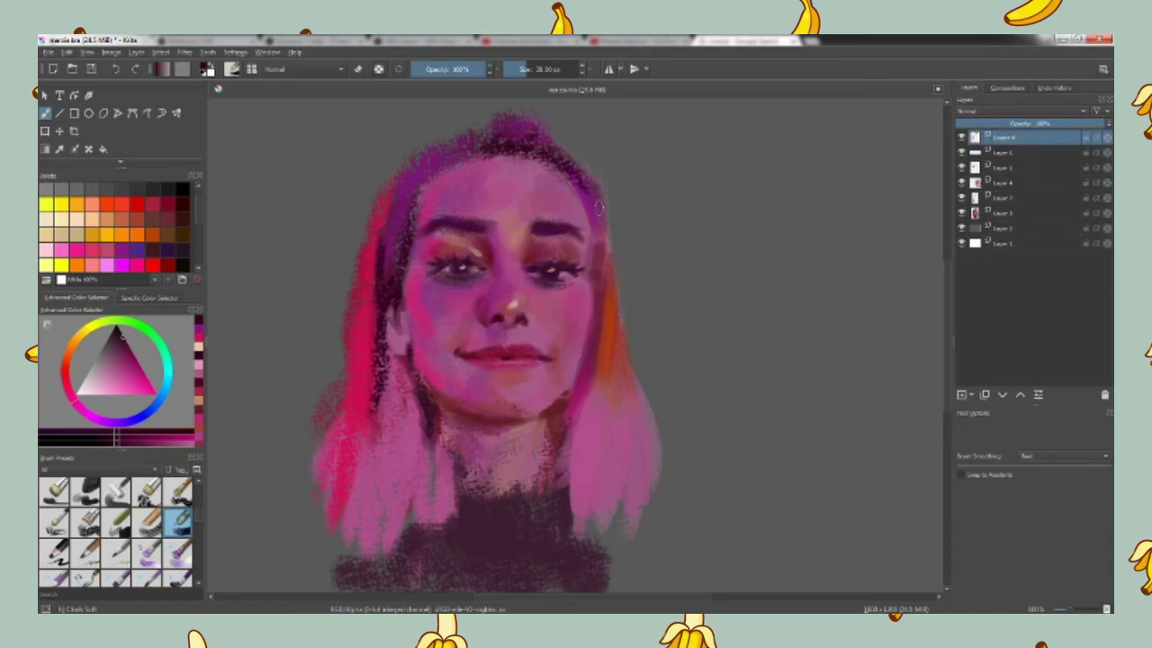
mouse_move(482, 146)
left_mouse_down()
mouse_move(423, 186)
mouse_move(385, 285)
left_mouse_up()
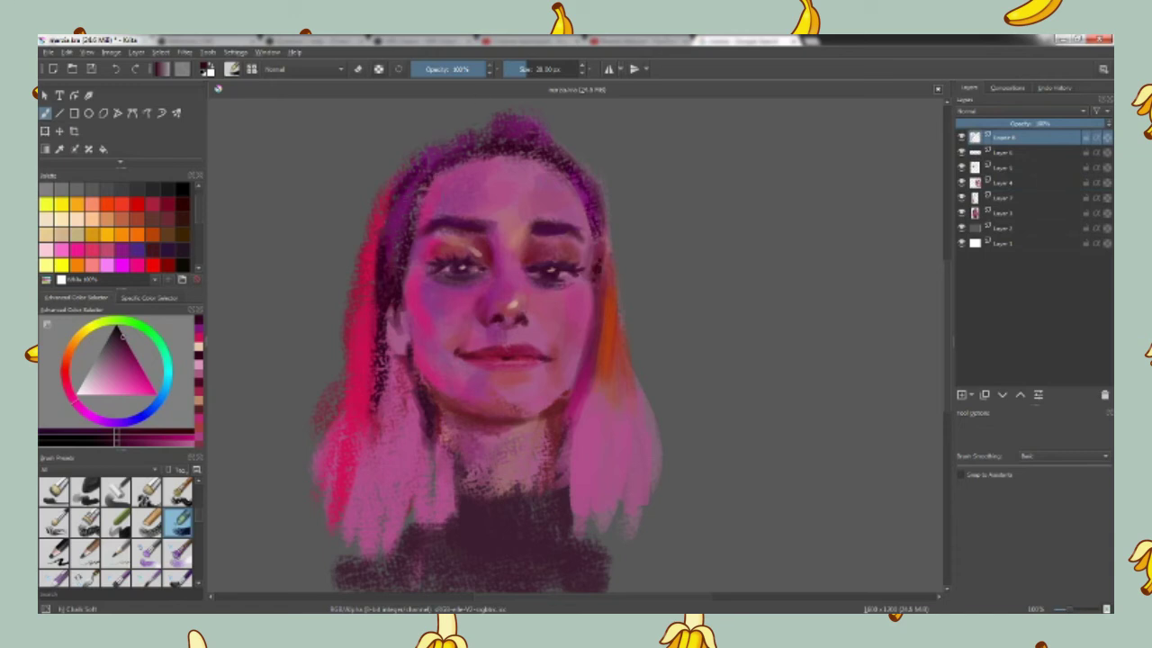
left_click(599, 337, "ctrl")
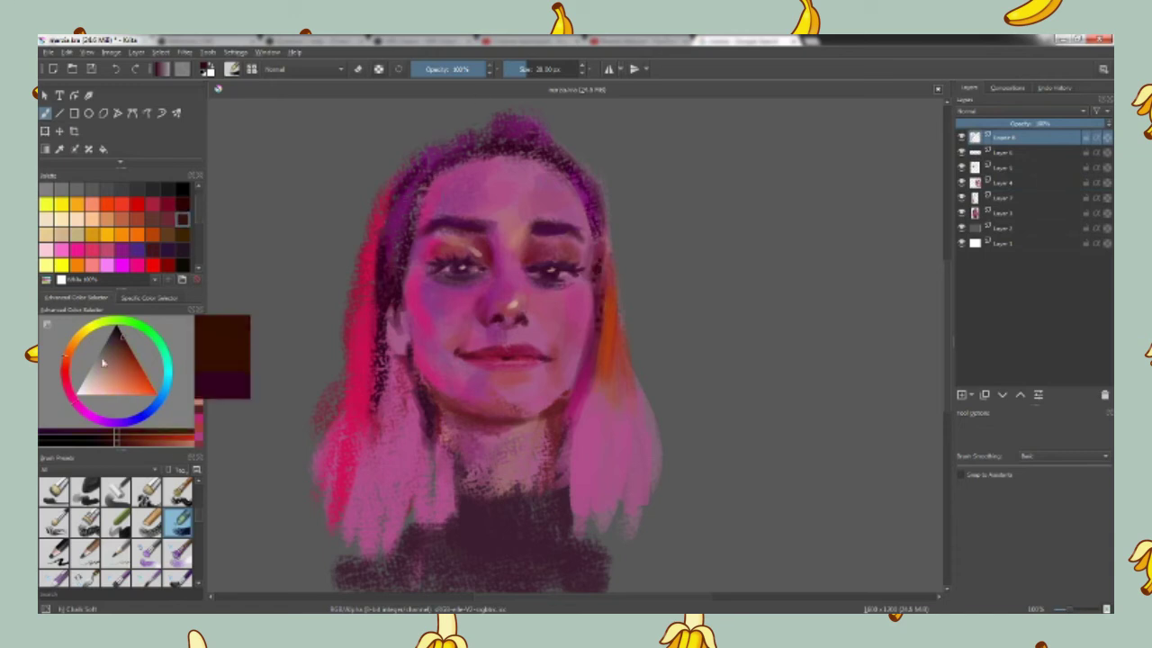
left_click_drag(600, 279, 588, 401)
left_click_drag(601, 357, 590, 421)
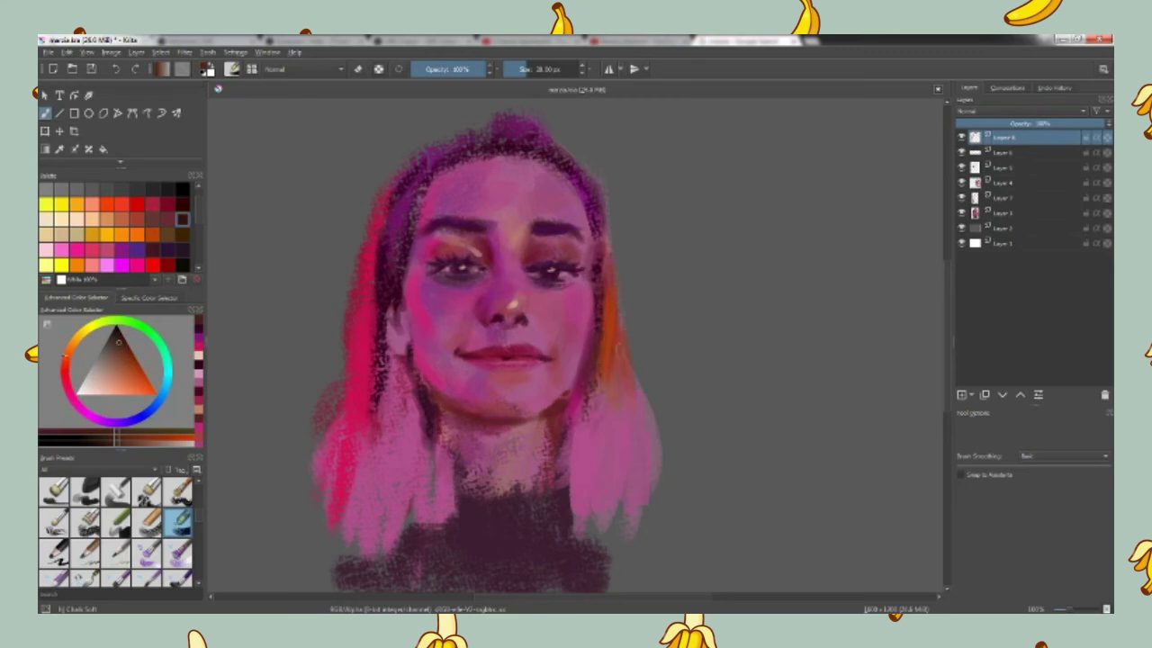
key("minus")
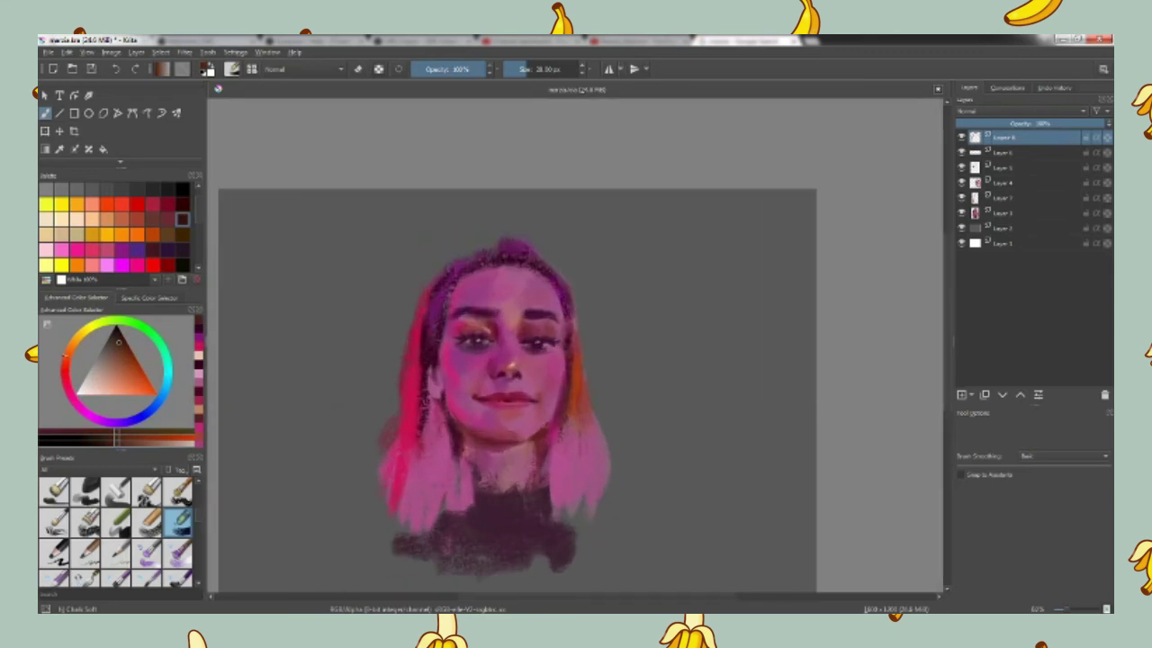
Step: Pick a crimson shade and extend the pink hair down over the shirt
left_click(136, 360)
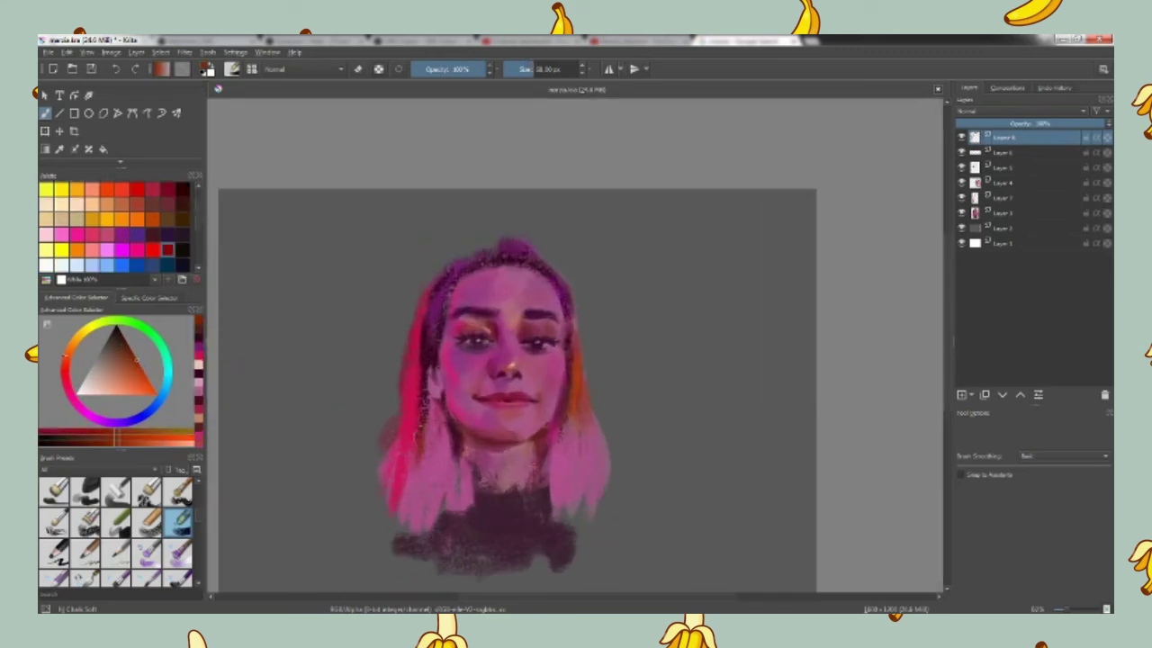
left_click(68, 389)
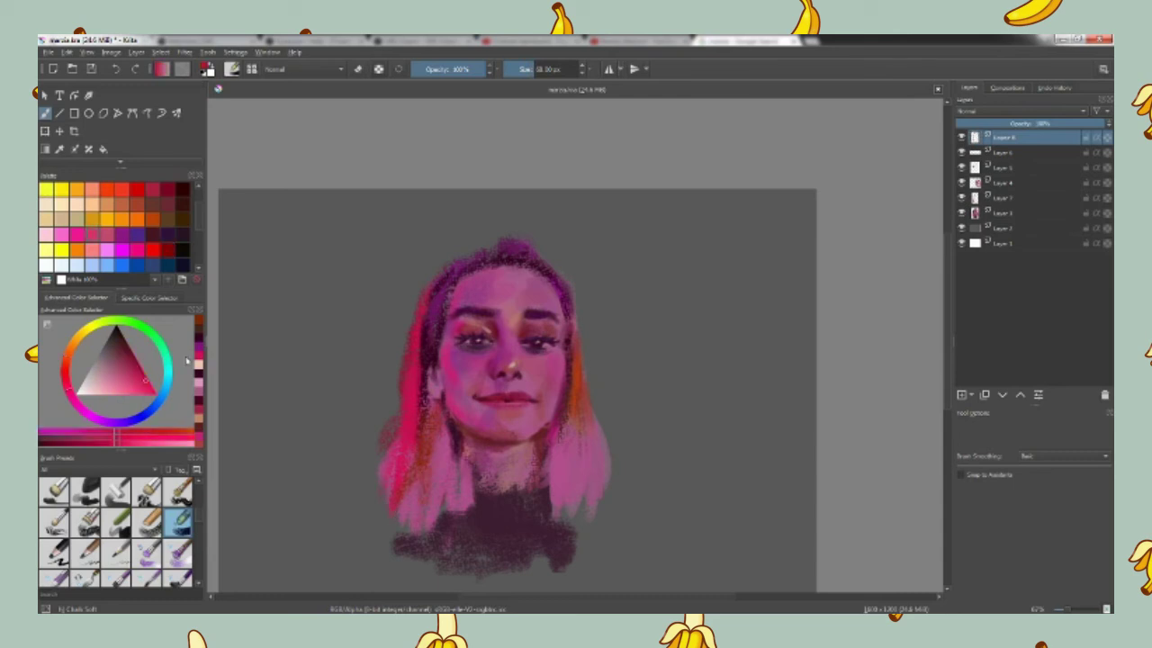
left_click(140, 378)
left_click_drag(139, 378, 125, 374)
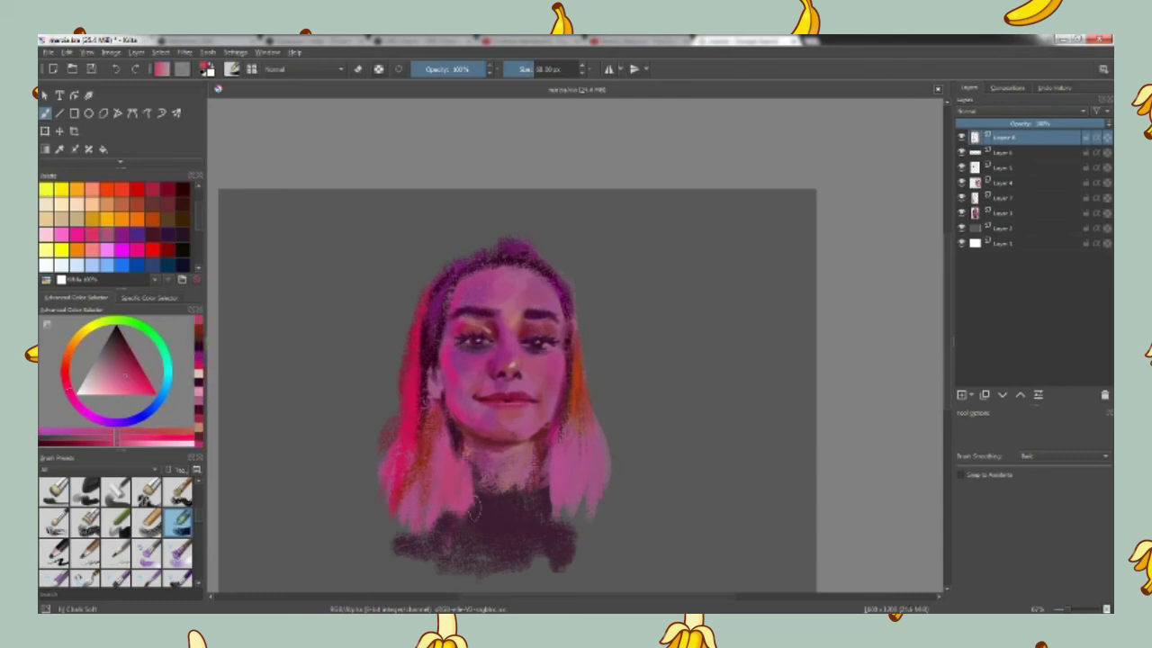
left_click_drag(601, 480, 617, 531)
left_click_drag(540, 517, 583, 580)
left_click_drag(472, 509, 450, 581)
left_click_drag(423, 531, 387, 572)
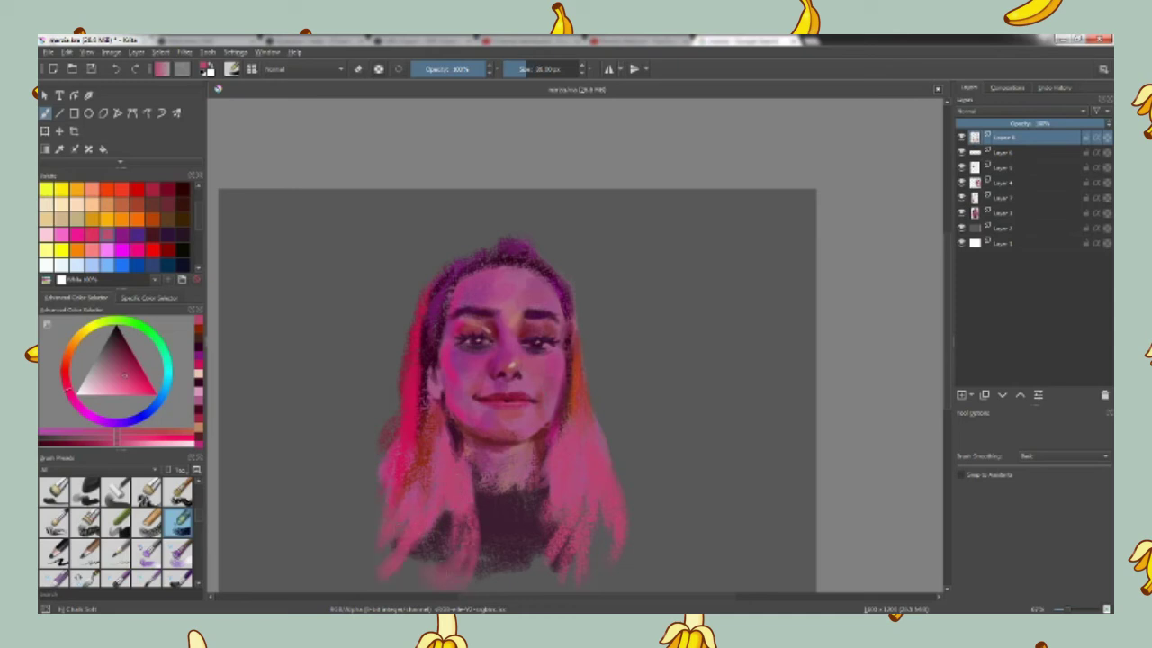
Step: Add a new layer, sample pink, switch brushes and choose a dark orange-red
left_click(560, 282, "ctrl")
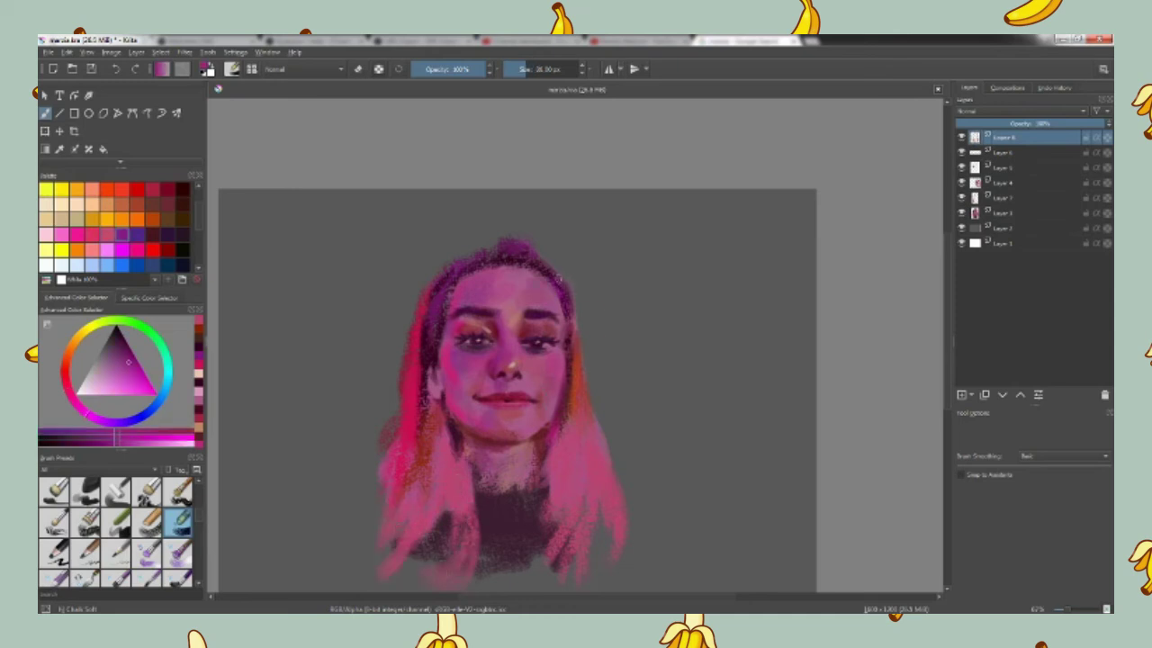
left_click(152, 188)
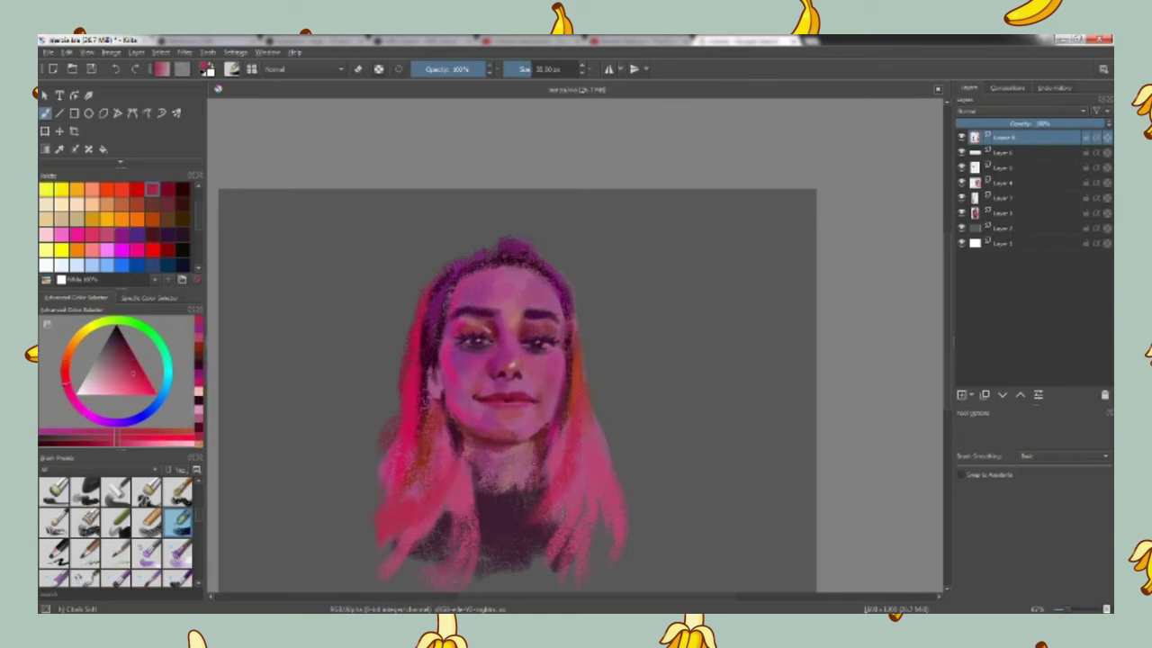
left_click(962, 396)
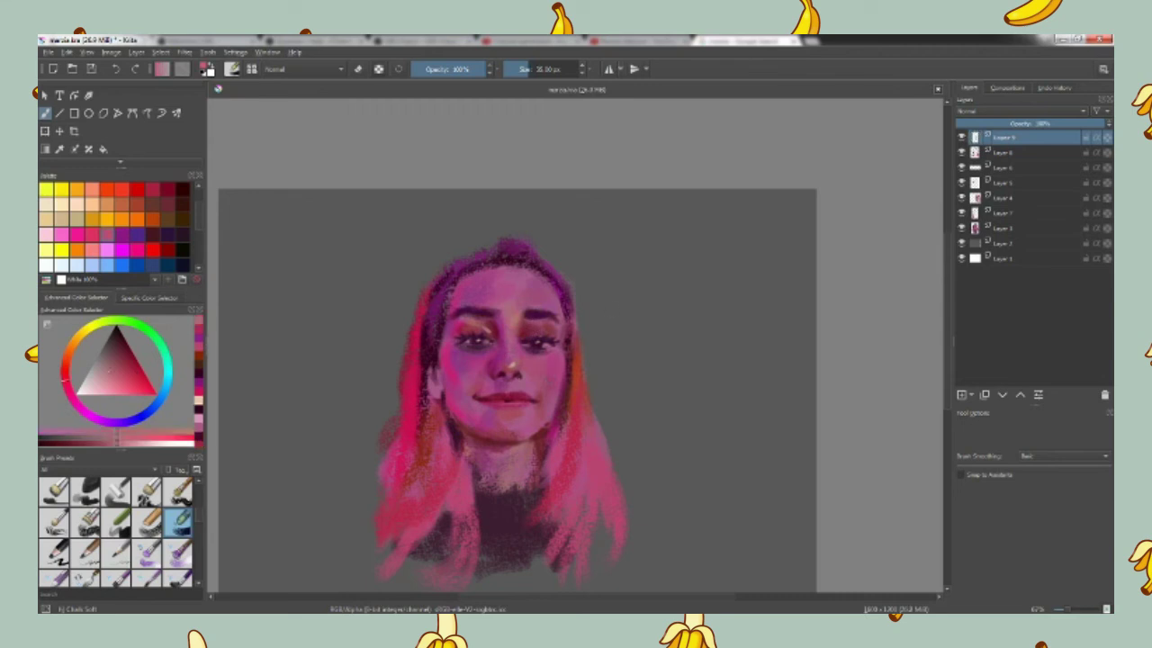
left_click(504, 392, "ctrl")
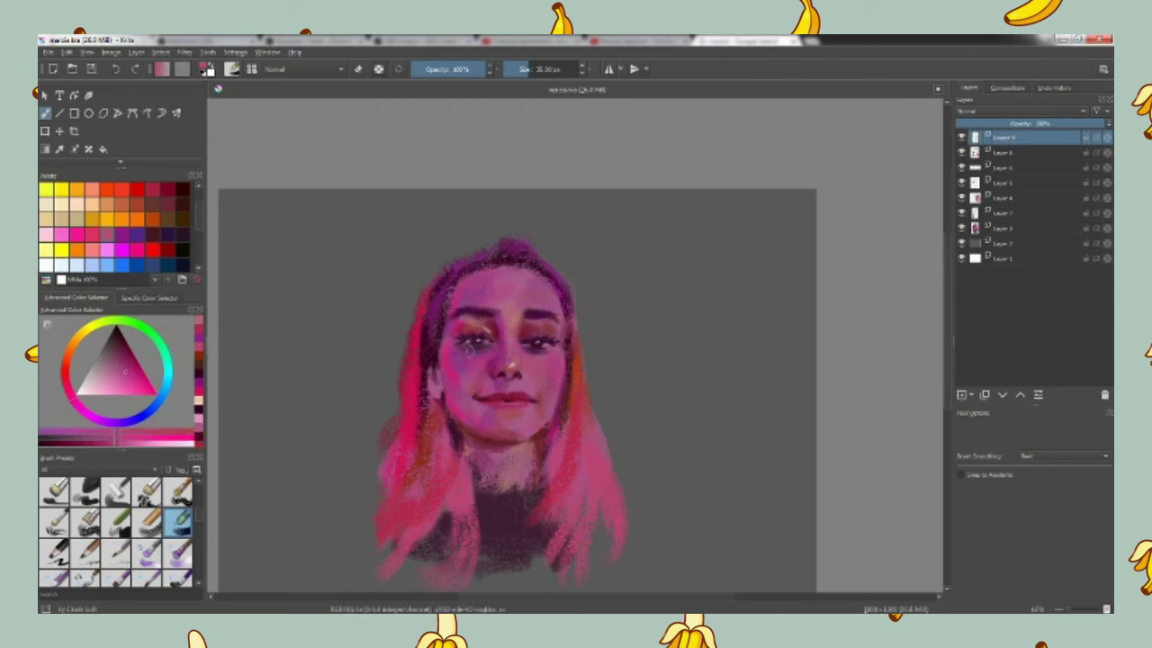
key("/")
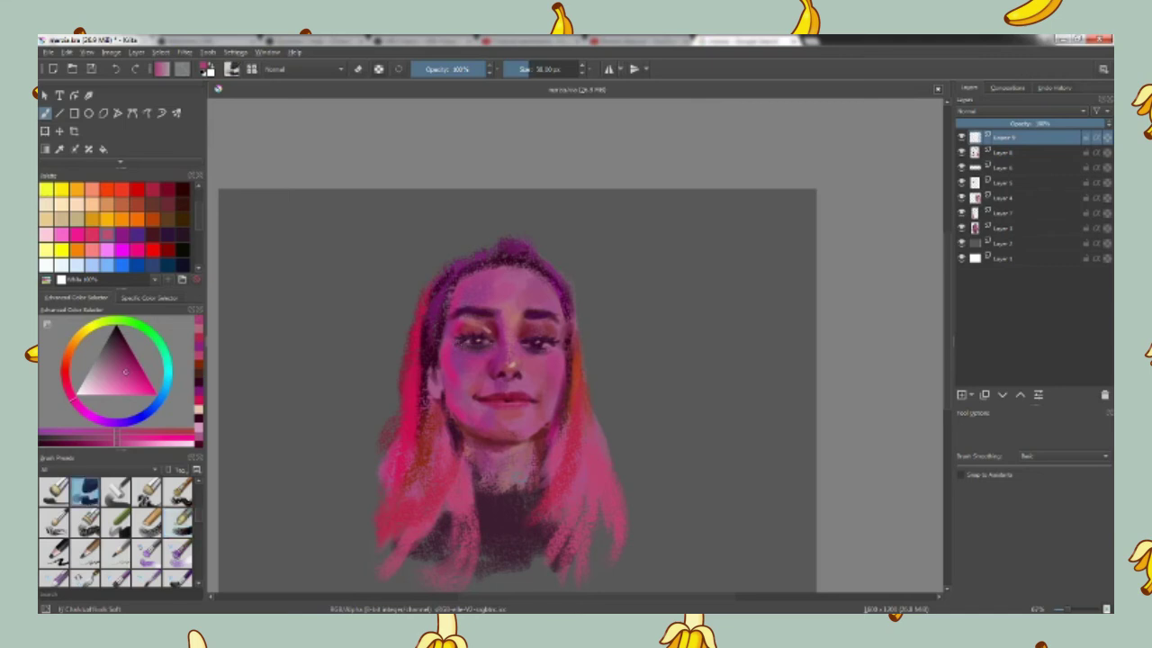
left_click(508, 490, "ctrl")
left_click(481, 481, "ctrl")
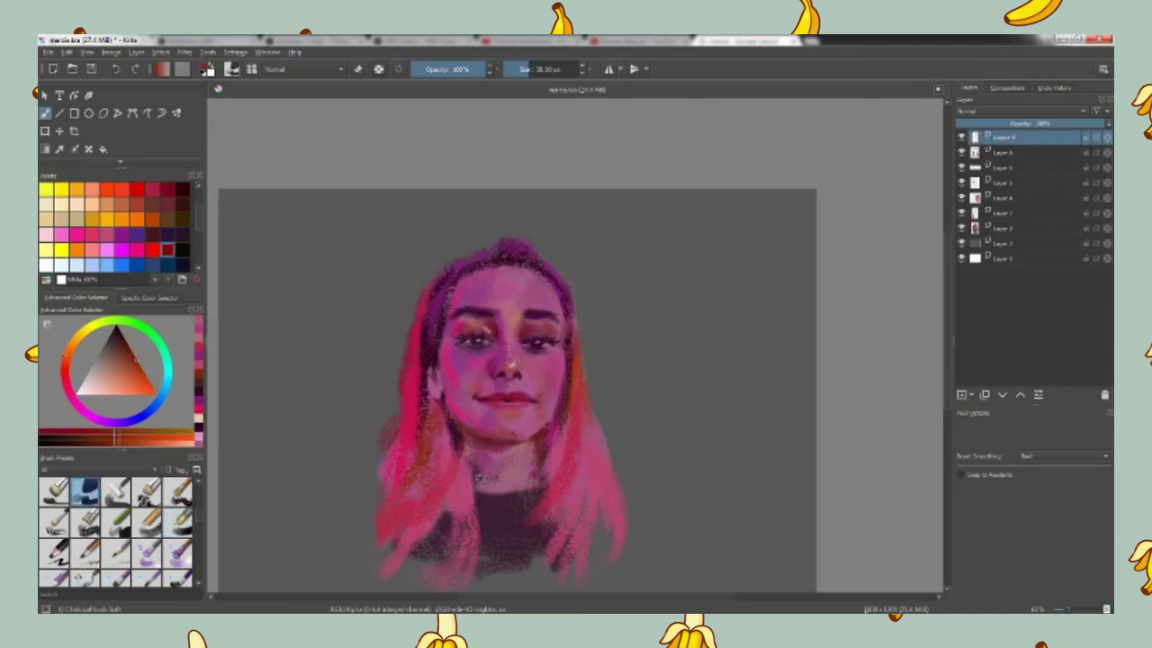
Step: Paint dark brown and dark pink strands on the left hair below the face
left_click(131, 364)
left_click_drag(421, 420, 434, 524)
left_click(427, 425, "ctrl")
left_click_drag(452, 454, 439, 509)
left_click_drag(416, 349, 414, 402)
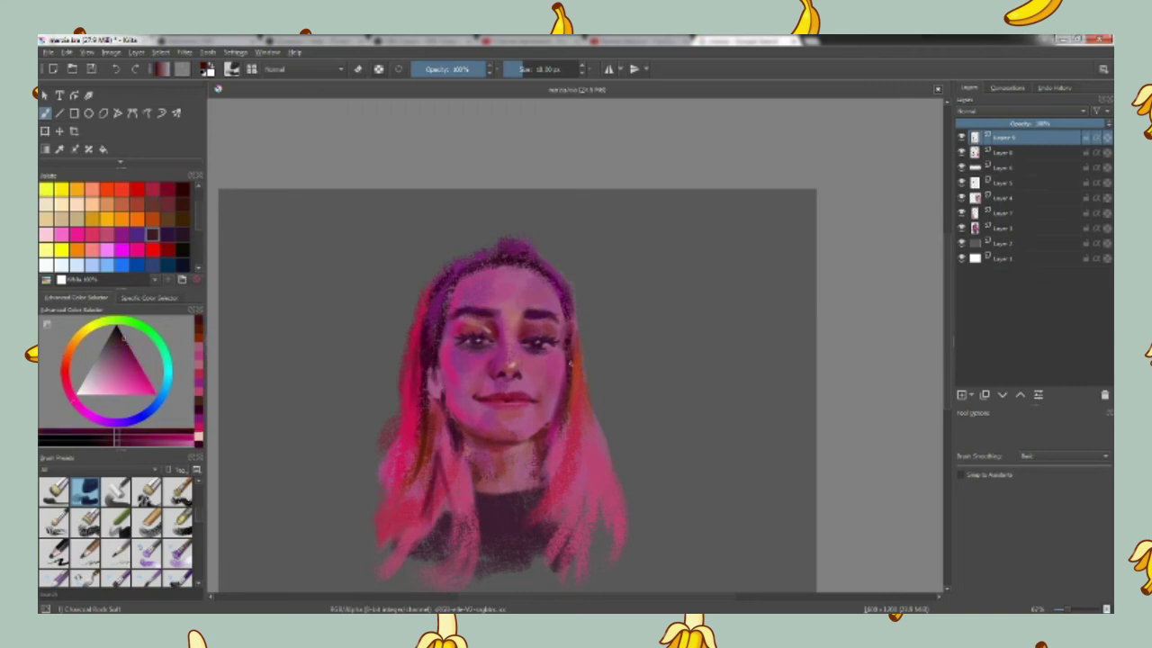
left_click(614, 423, "ctrl")
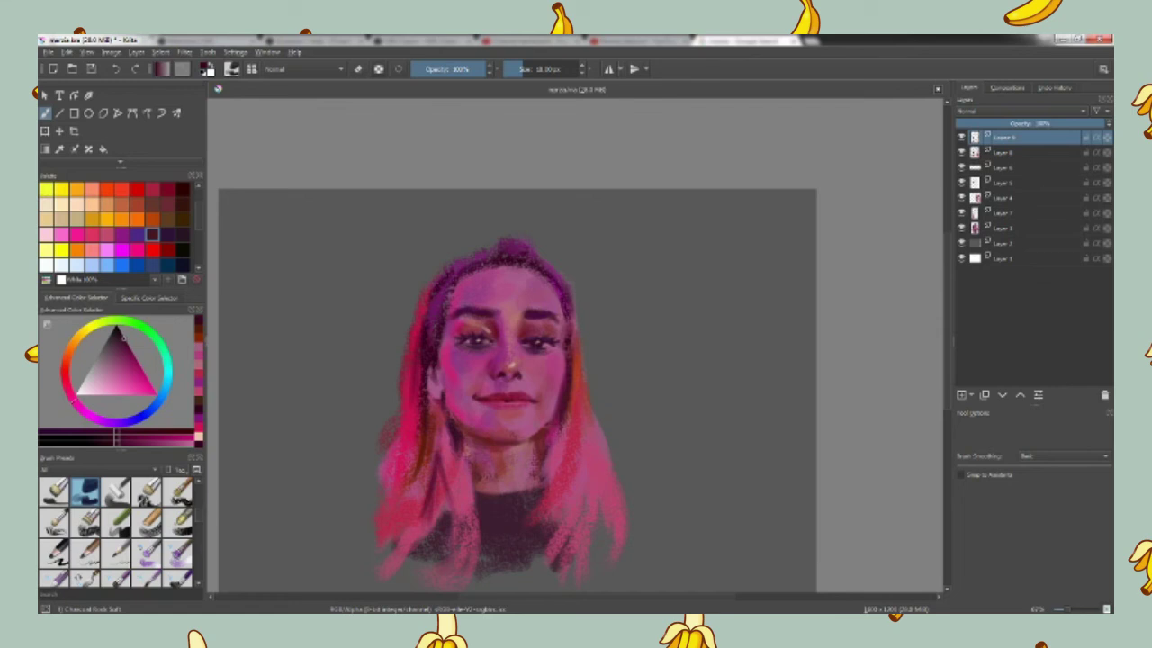
Step: With a smaller brush, paint dark maroon strands on the right and lower-left hair
left_click(116, 370)
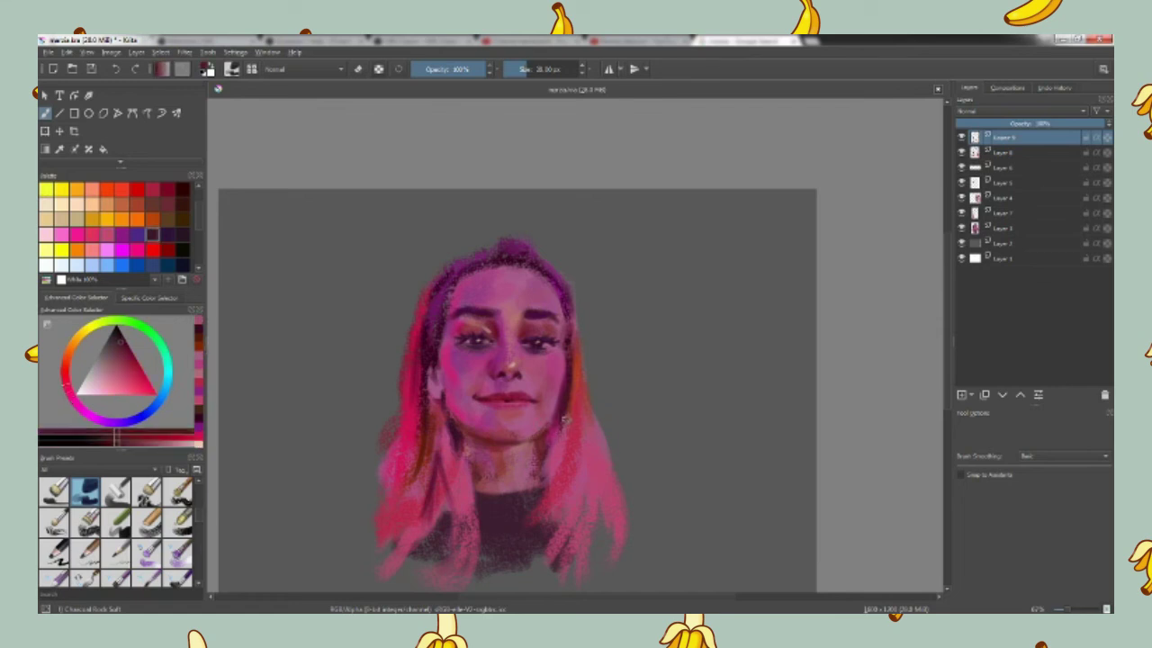
left_click(608, 433, "ctrl")
key("bracketleft")
left_click_drag(565, 437, 562, 517)
left_click_drag(576, 392, 572, 466)
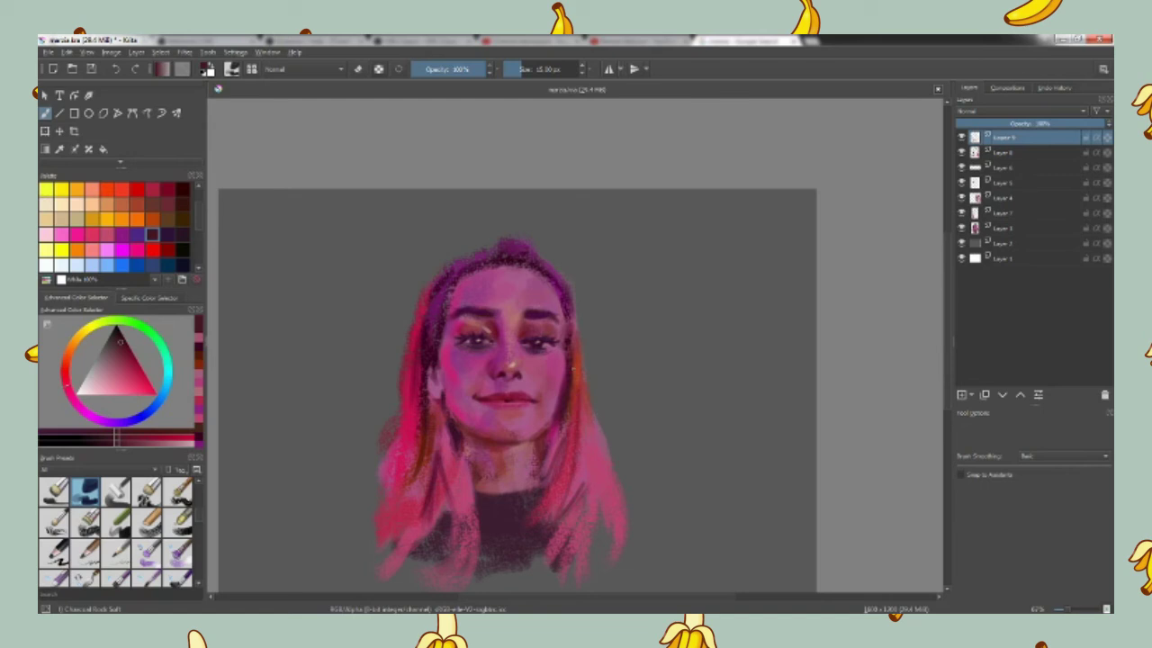
left_click(429, 545, "ctrl")
left_click_drag(428, 544, 392, 532)
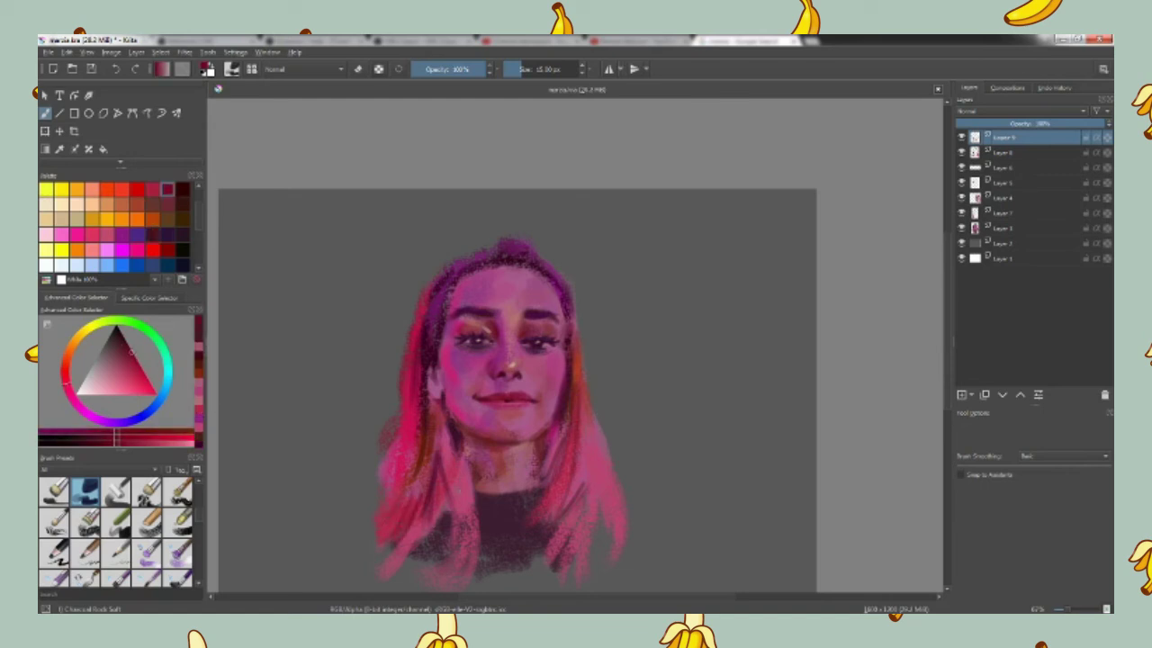
Step: Add pink strands to the lower hair and brighten the right side
left_click(428, 459, "ctrl")
left_click_drag(405, 465, 385, 511)
left_click_drag(463, 513, 461, 538)
left_click_drag(566, 410, 559, 477)
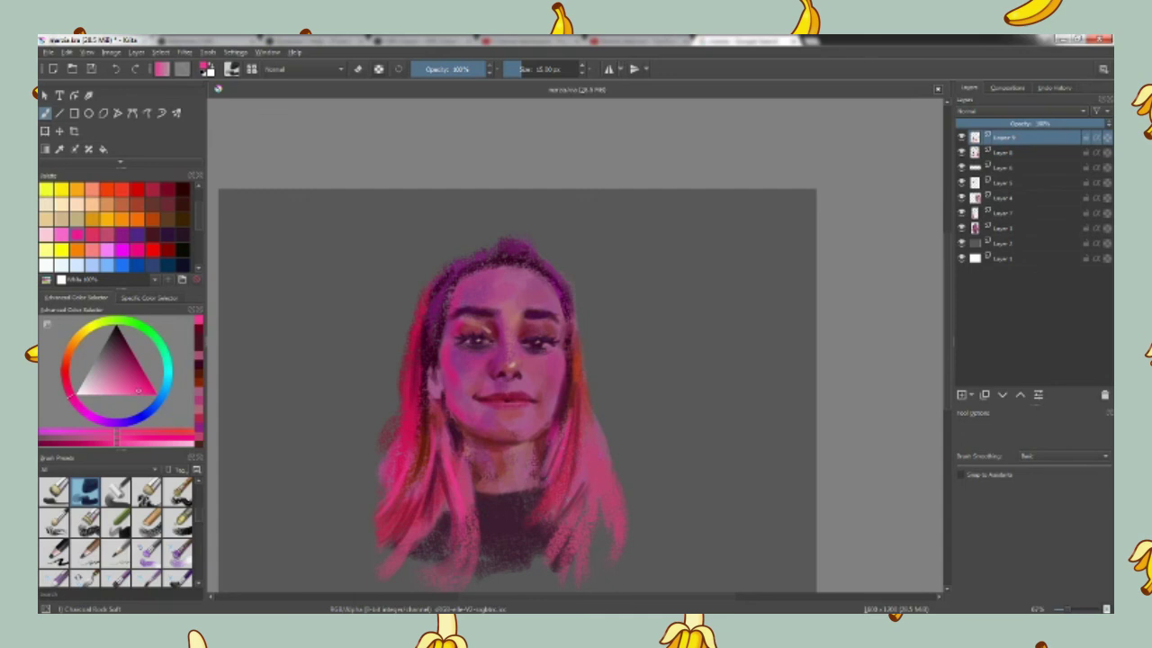
Step: Toggle the eraser, choose a peach colour and make Layer 3 active
key("e")
scroll(113, 225, "up", 2)
left_click(92, 234)
key("e")
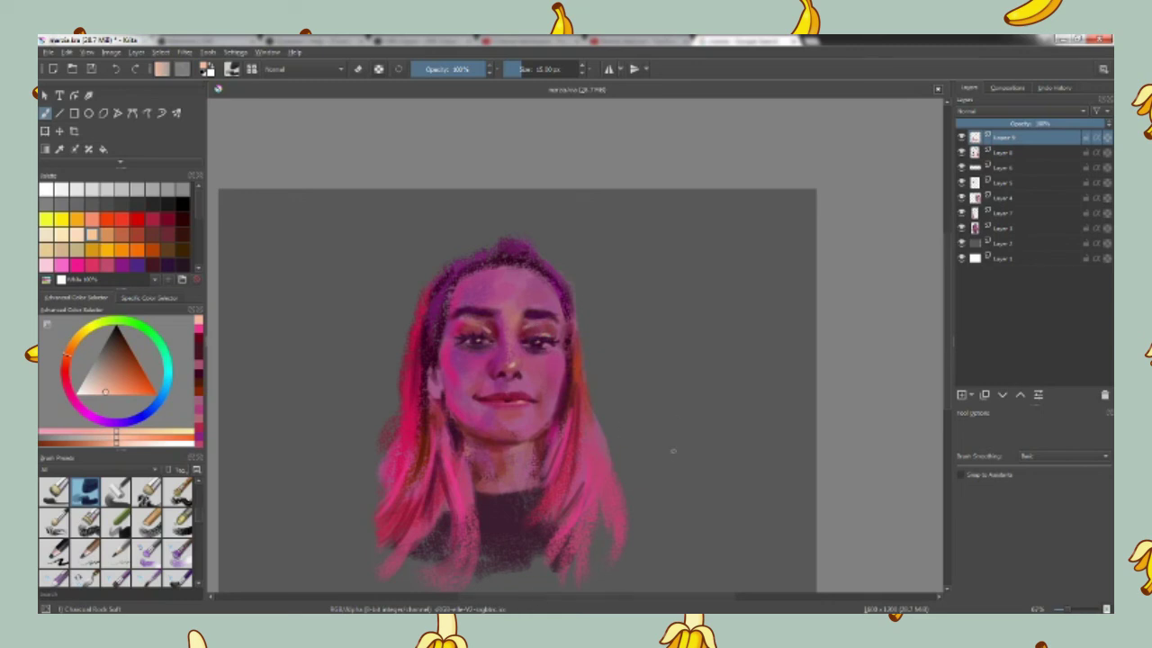
key("e")
left_click(386, 404)
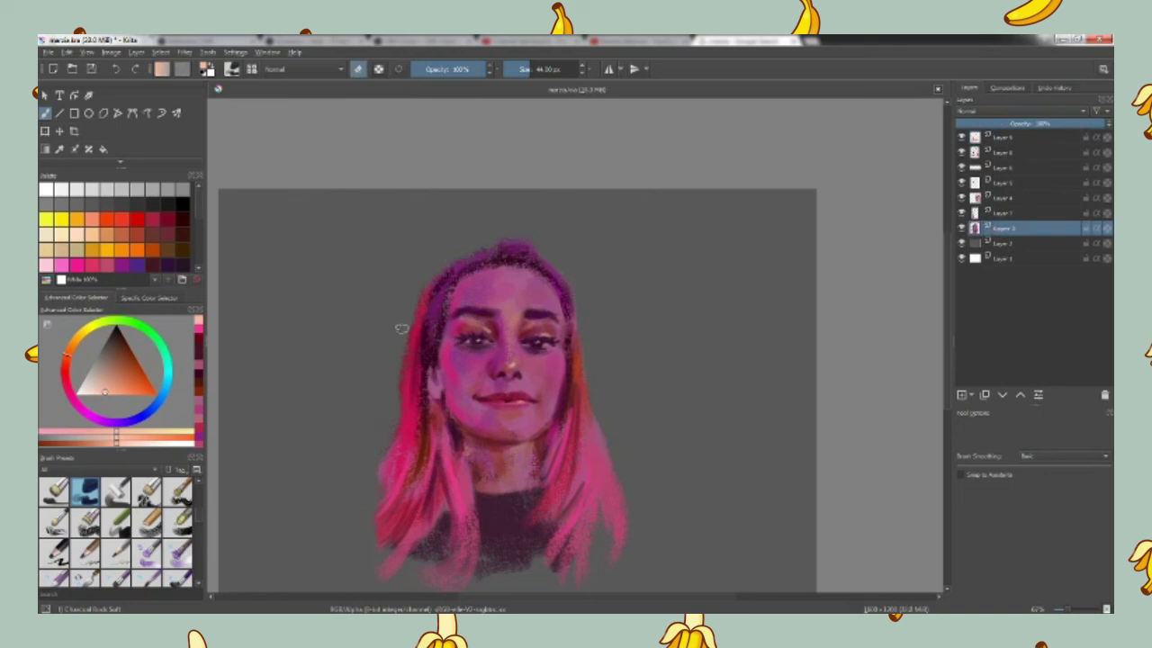
Step: On a new layer, extend the purple background toward the top and left with a very large brush
key("e")
left_click_drag(101, 419, 94, 416)
left_click(123, 387)
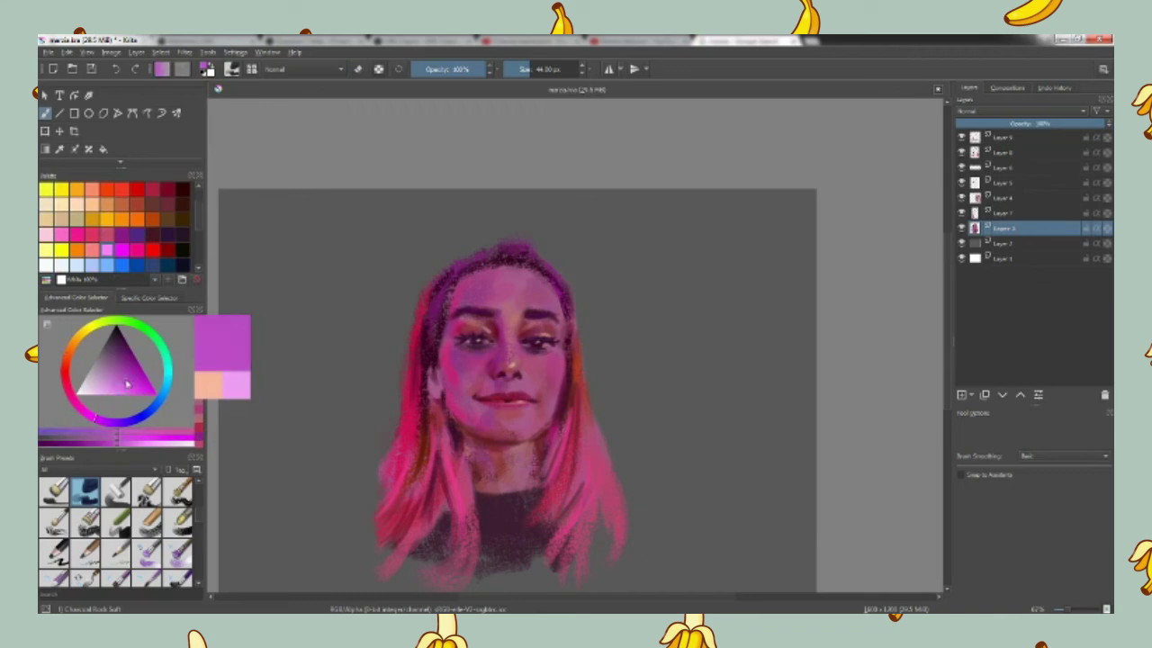
mouse_move(594, 380)
left_mouse_down()
mouse_move(711, 380)
mouse_move(558, 270)
mouse_move(387, 360)
mouse_move(554, 450)
left_mouse_up()
key("Insert")
mouse_move(562, 399)
left_mouse_down()
mouse_move(450, 225)
mouse_move(297, 360)
mouse_move(288, 486)
left_mouse_up()
Step: Paint light pink and deeper pink diagonal streaks above the head
left_click_drag(120, 378, 113, 387)
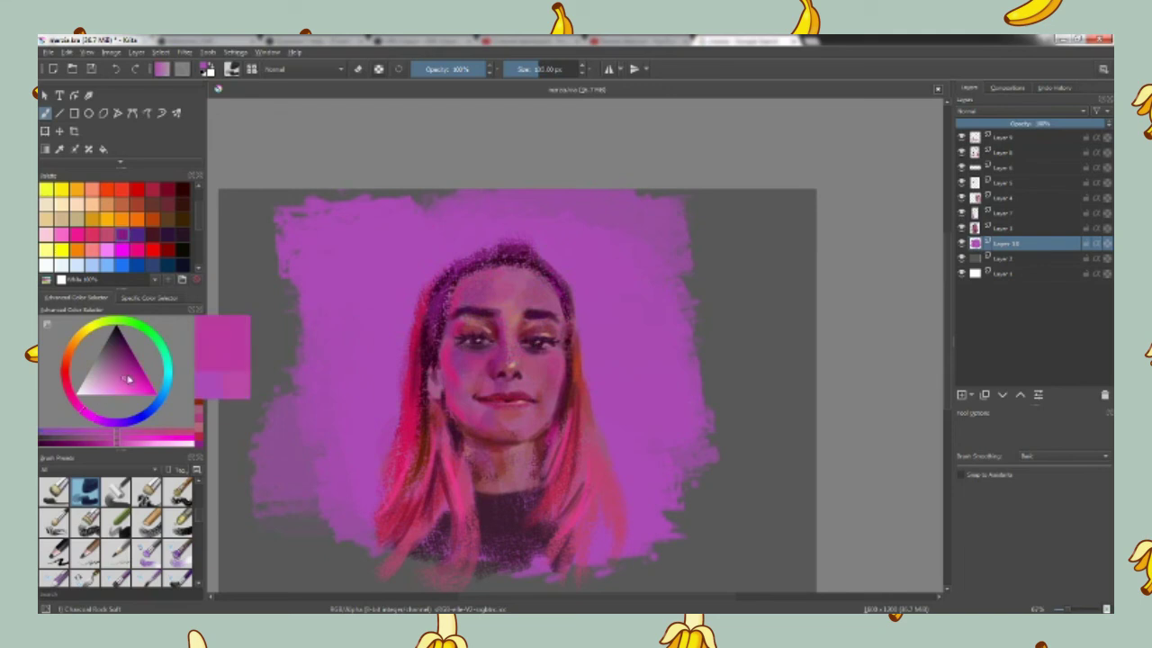
left_click_drag(630, 319, 486, 207)
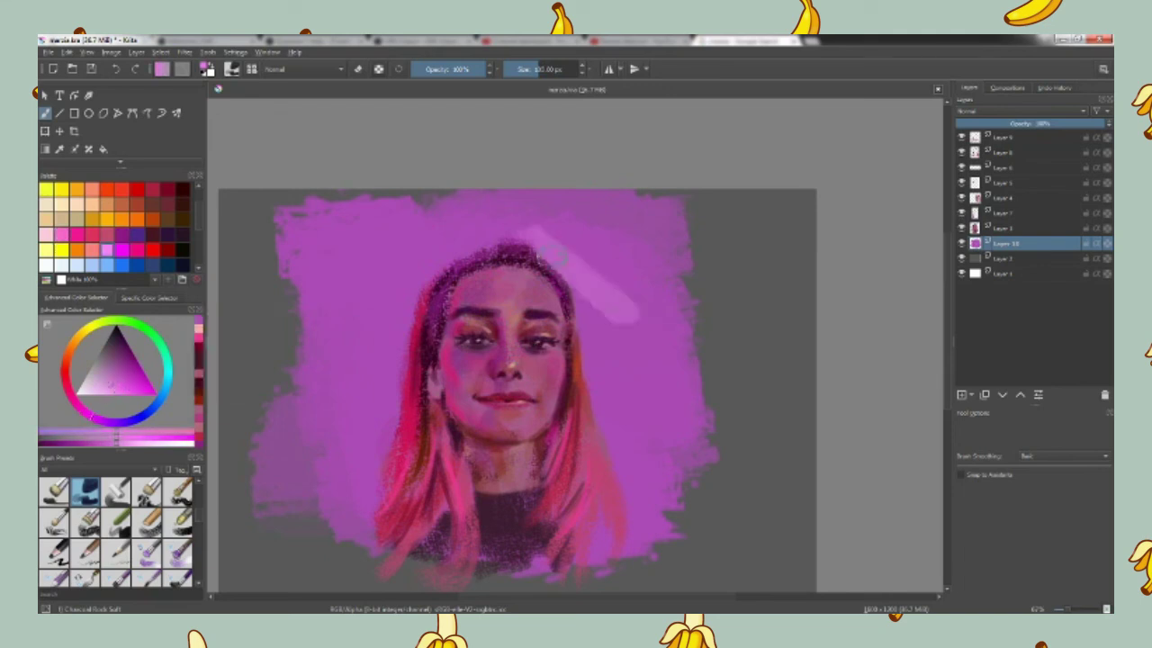
key("ctrl+z")
mouse_move(360, 221)
left_mouse_down()
mouse_move(643, 324)
mouse_move(468, 216)
left_mouse_up()
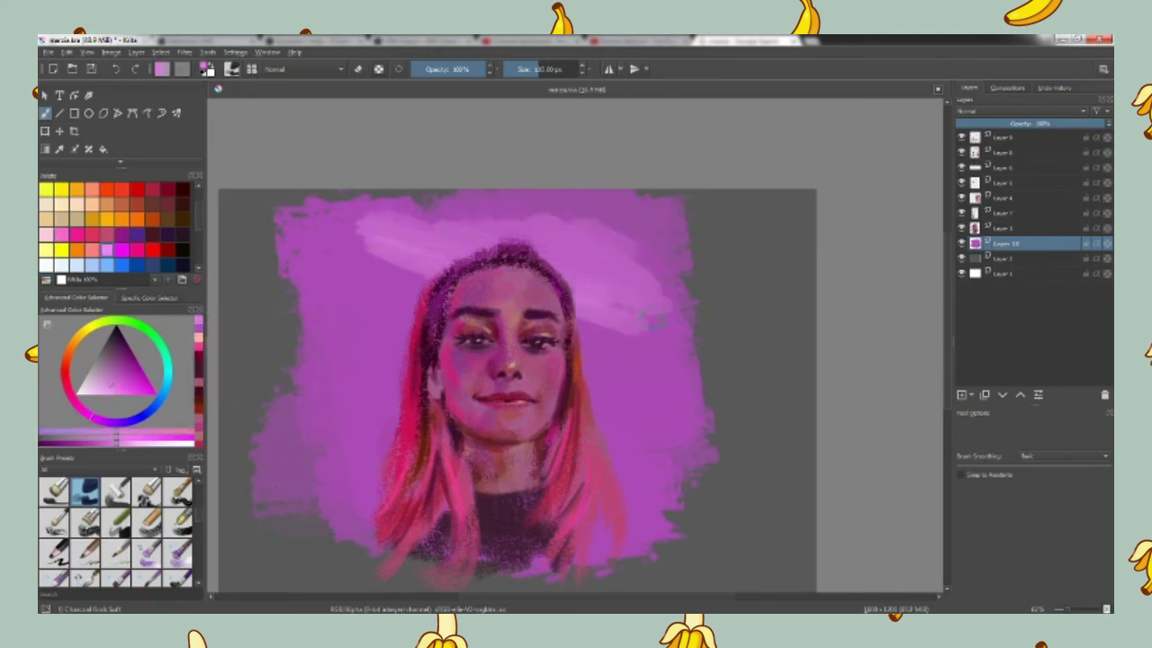
left_click_drag(657, 288, 423, 211)
left_click(126, 382)
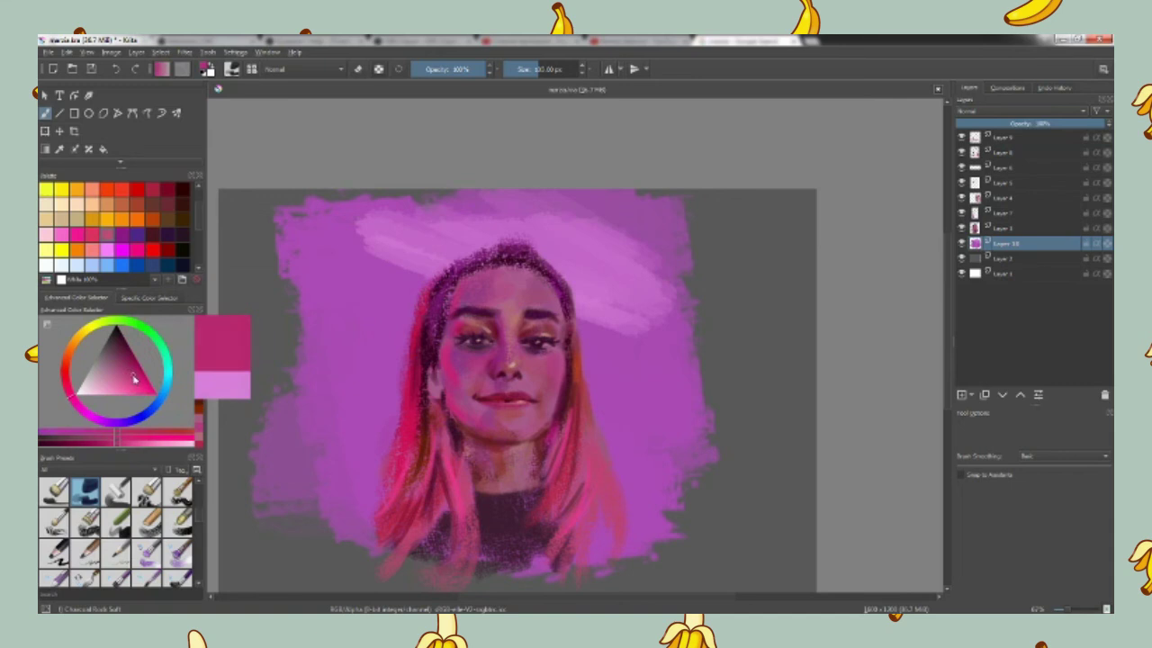
left_click_drag(333, 252, 436, 275)
Step: Paint dark purple bands right of the face and left of the head
left_click(119, 385)
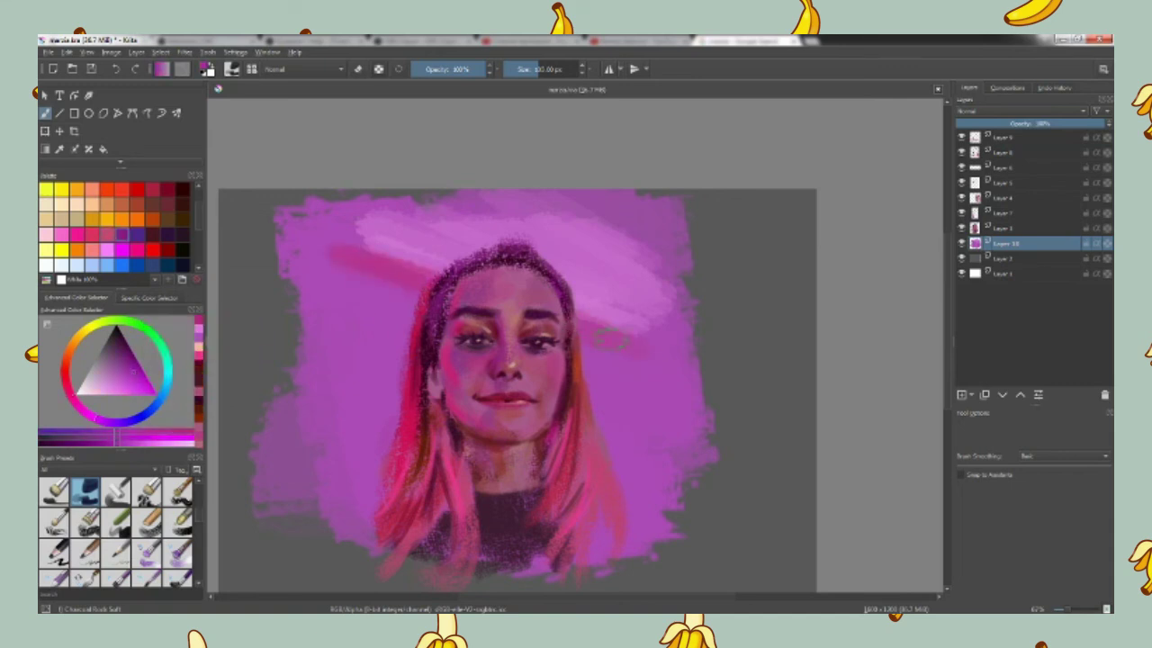
left_click(167, 234)
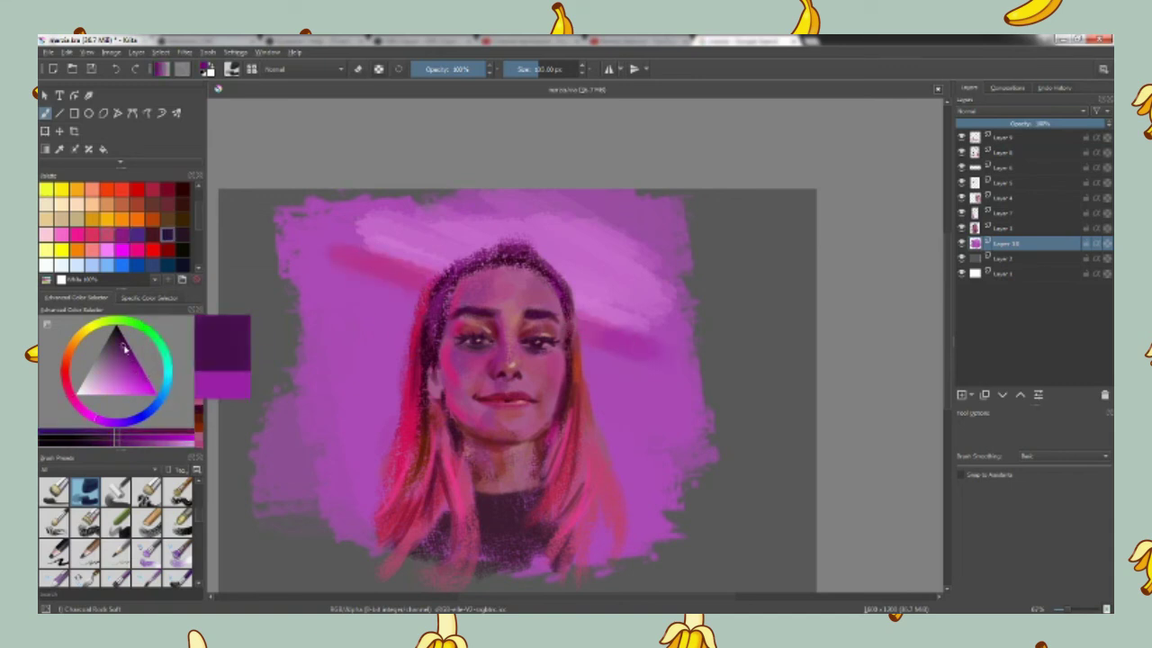
left_click_drag(576, 368, 629, 378)
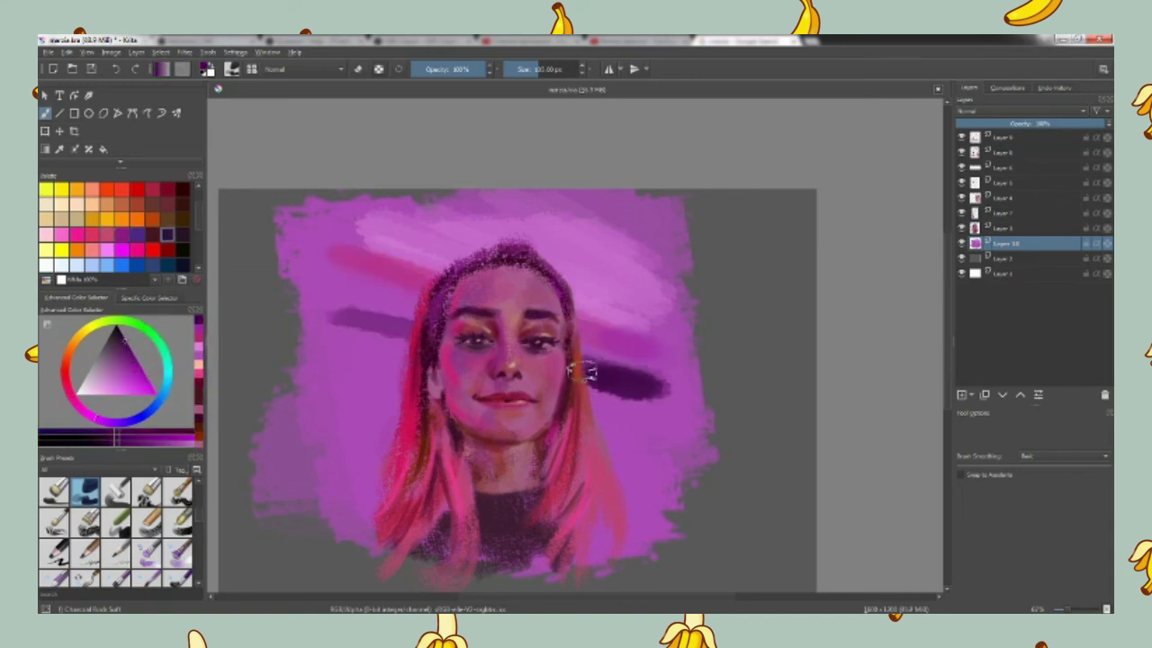
left_click_drag(420, 325, 315, 288)
left_click(596, 363, "ctrl")
Step: Add light pink diagonal streaks left of the head and lighten the dark band on the right
left_click(420, 362, "ctrl")
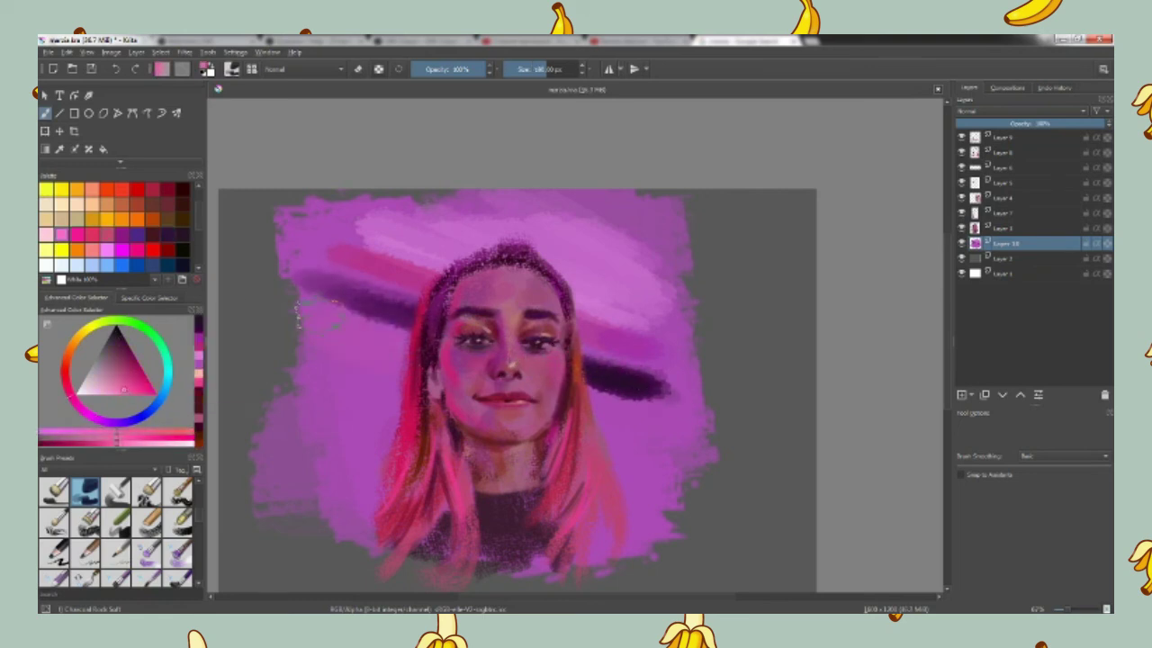
left_click_drag(420, 362, 385, 267)
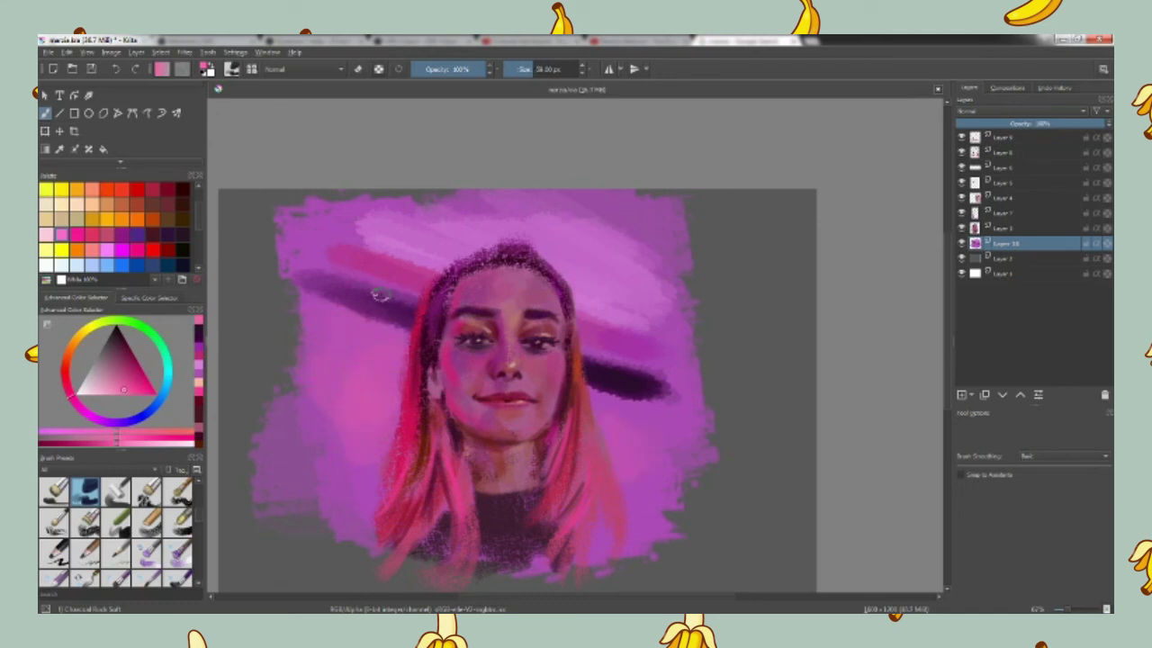
left_click(118, 403)
left_click_drag(353, 275, 418, 295)
left_click_drag(337, 252, 427, 287)
left_click(129, 399)
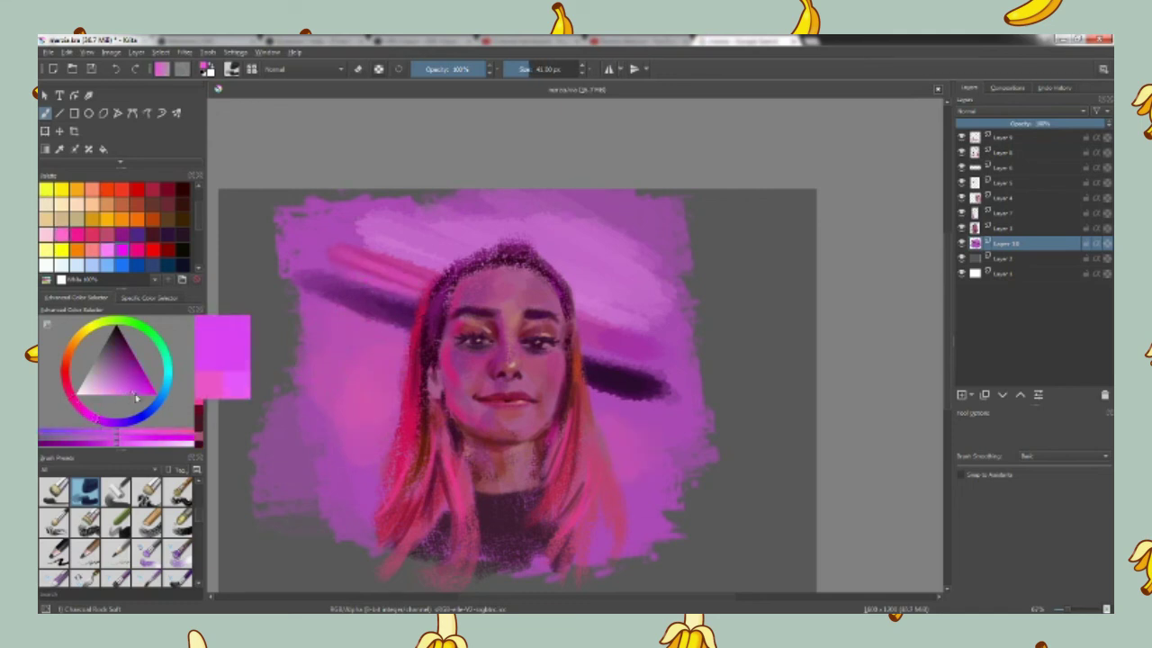
left_click_drag(594, 402, 657, 389)
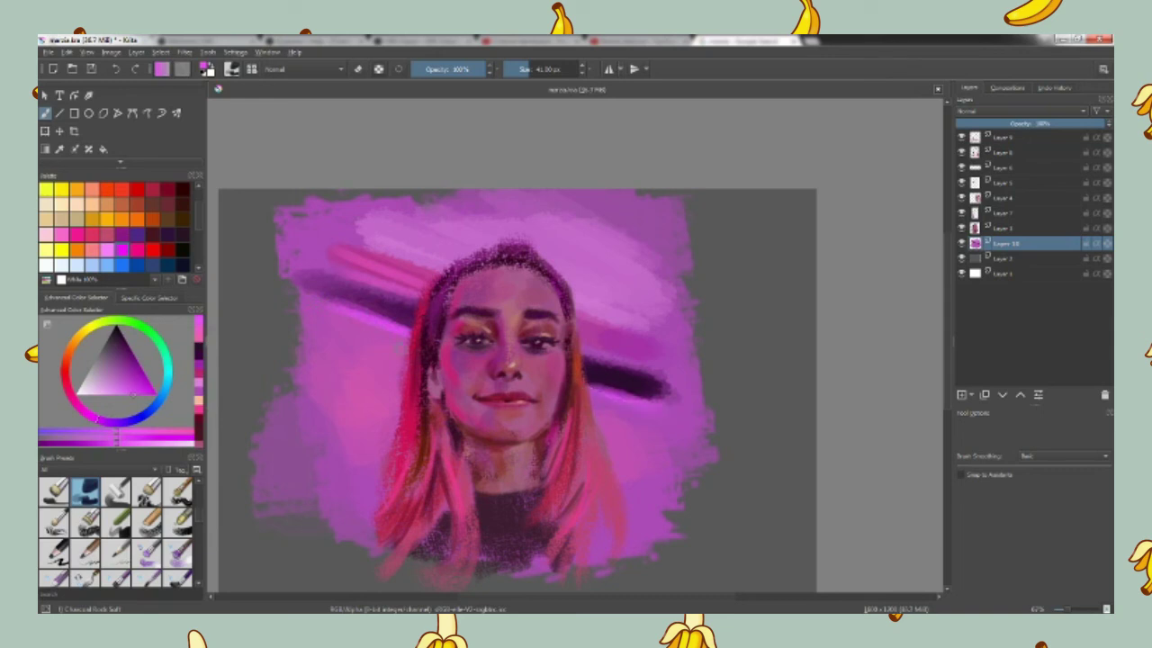
Step: On a new layer, shade the lower-left hair red and dark purple, adding light pink dabs beside it
key("Insert")
key("super")
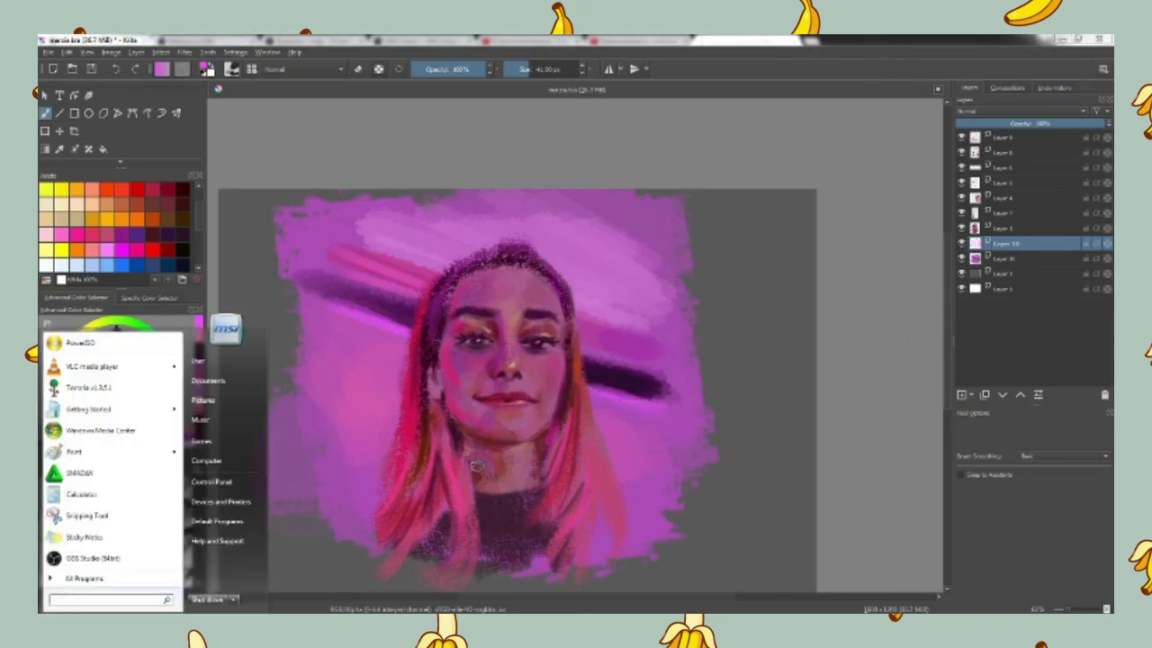
key("super")
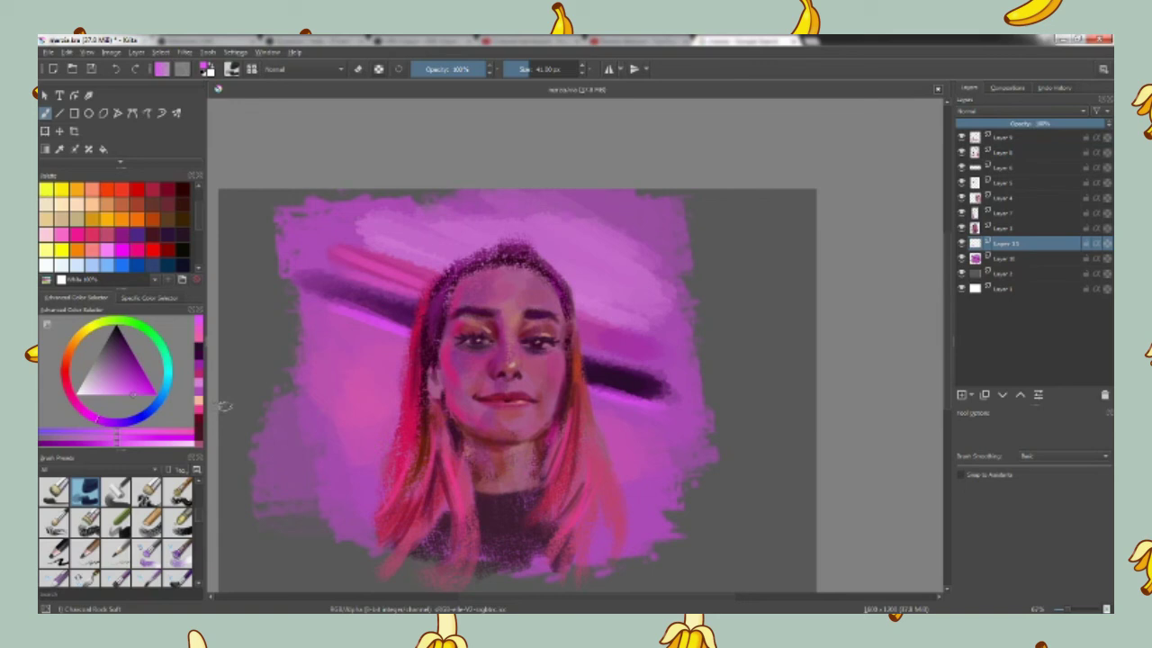
left_click(392, 511, "ctrl")
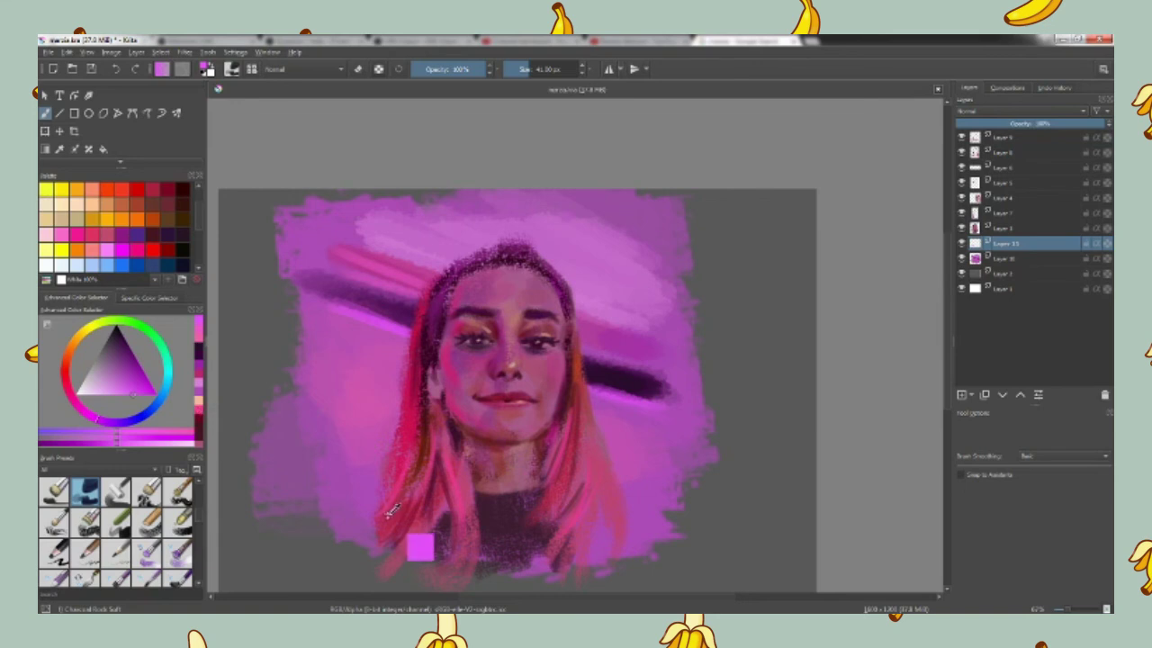
left_click_drag(382, 486, 346, 540)
left_click(477, 513, "ctrl")
left_click_drag(360, 495, 331, 540)
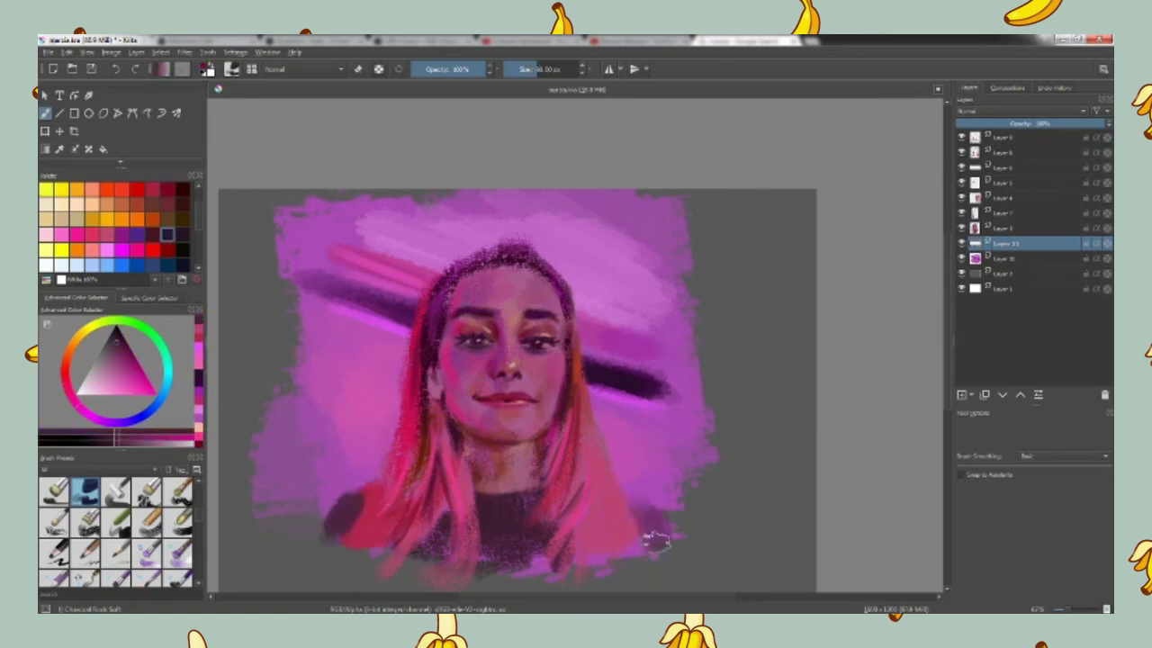
left_click(490, 371, "ctrl")
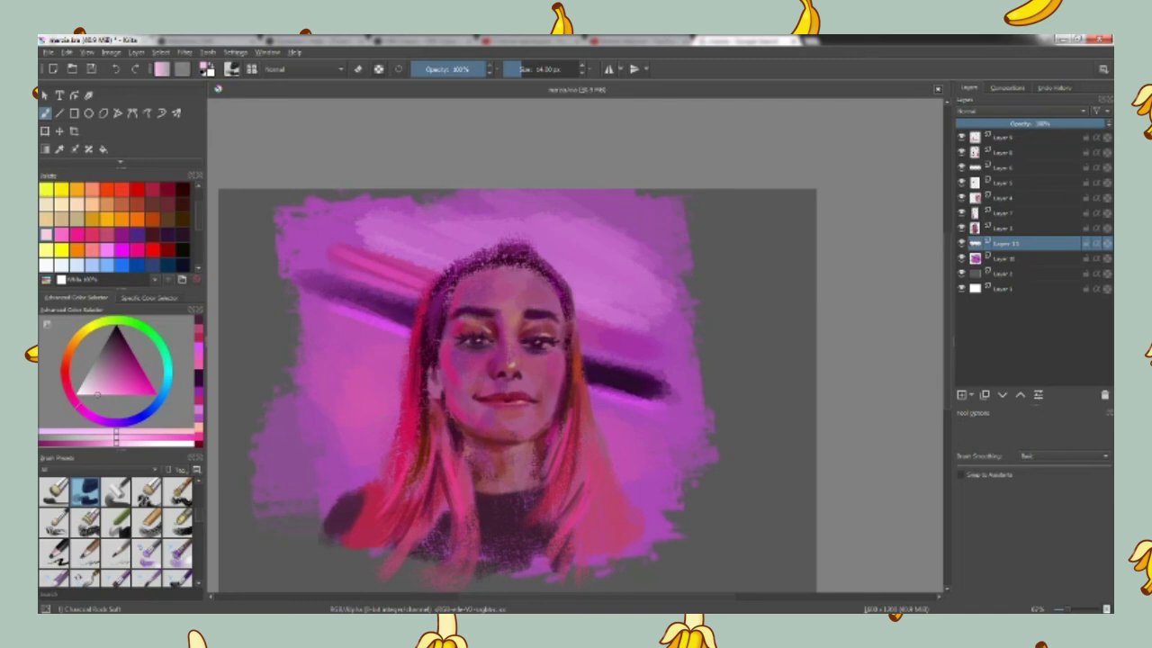
left_click_drag(372, 455, 330, 500)
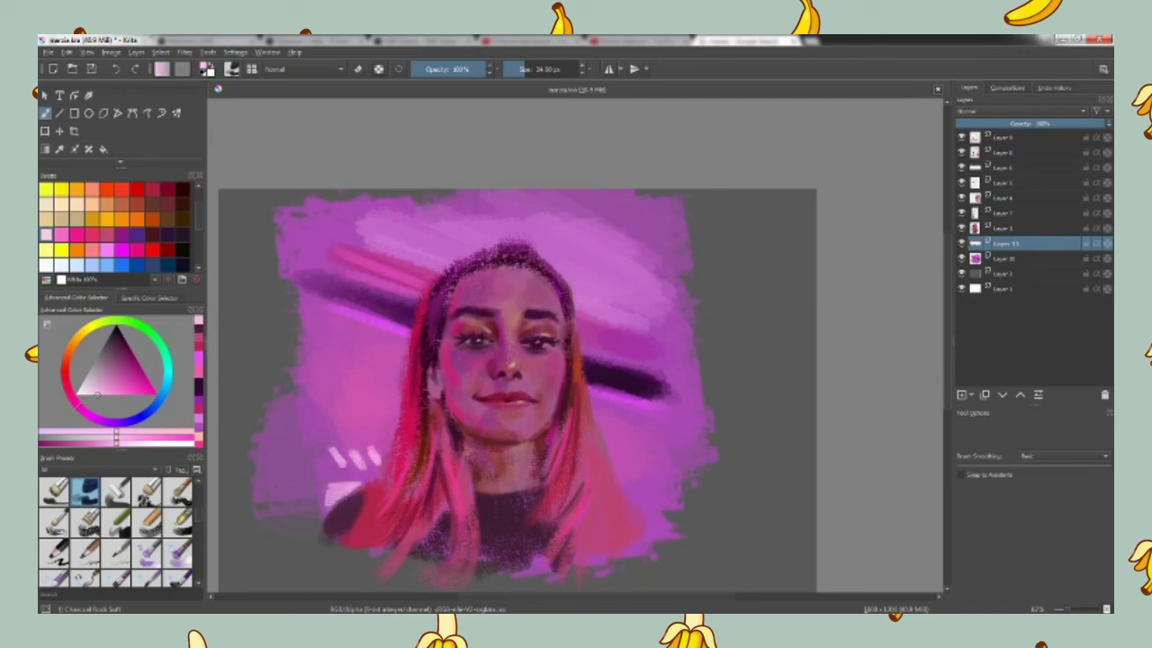
Step: Add a new top layer, adjust the brush size and switch to the colour sampler
scroll(514, 434, "up", 5)
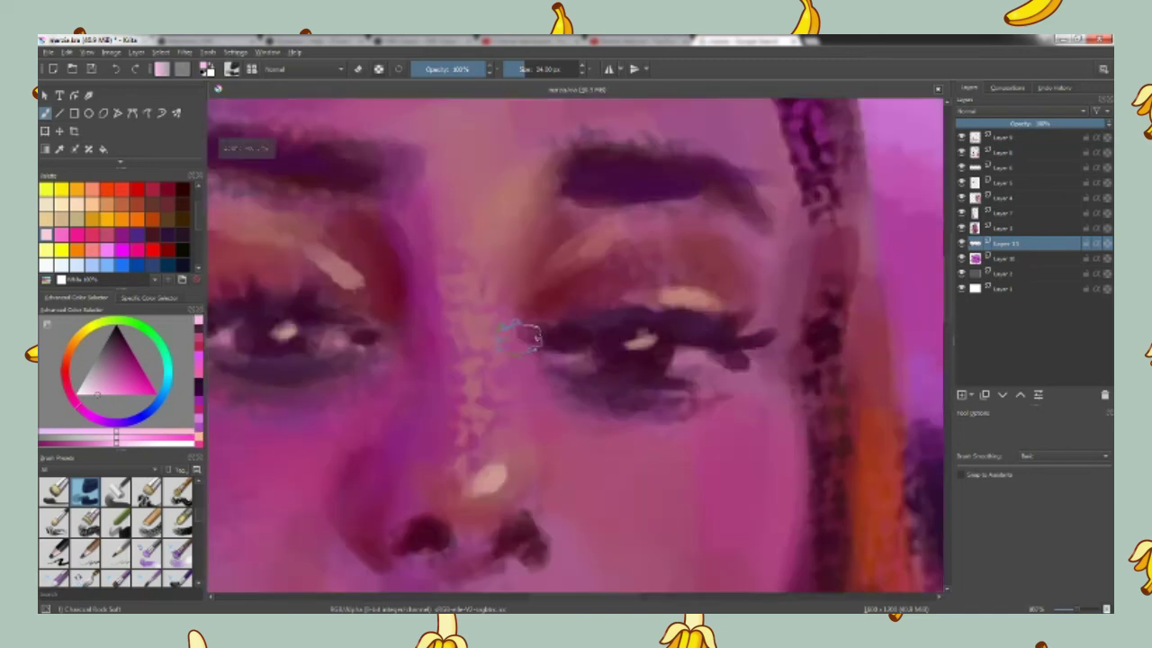
scroll(527, 330, "down", 1)
key("bracketleft")
key("bracketleft")
key("bracketleft")
key("Insert")
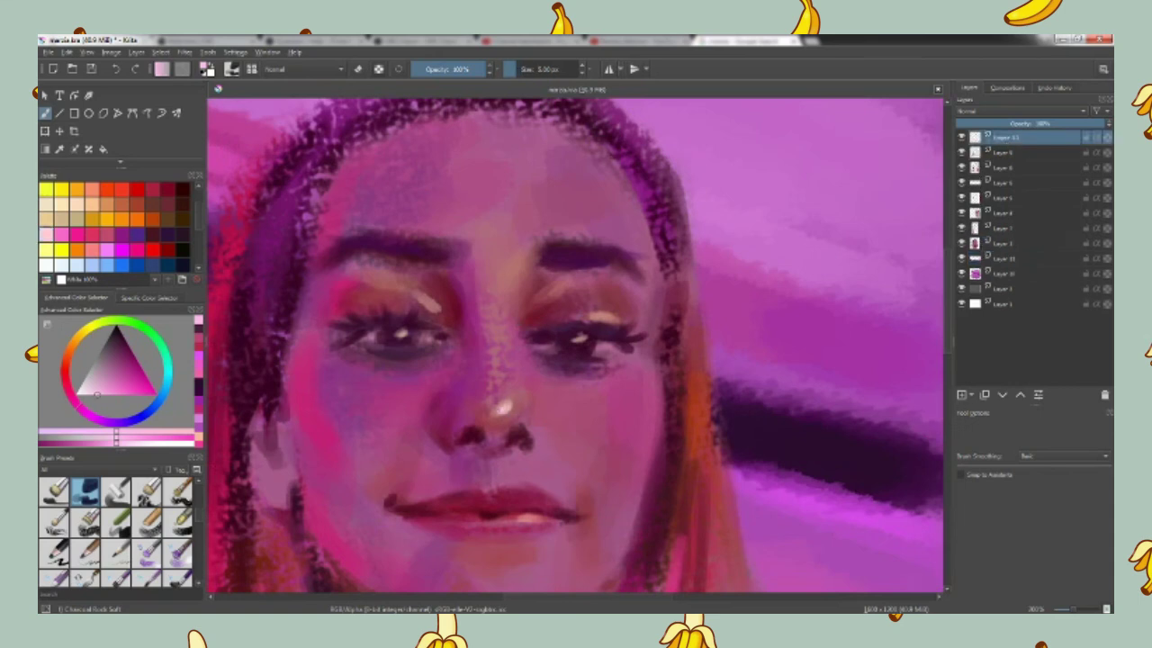
key("bracketright")
key("bracketright")
key("p")
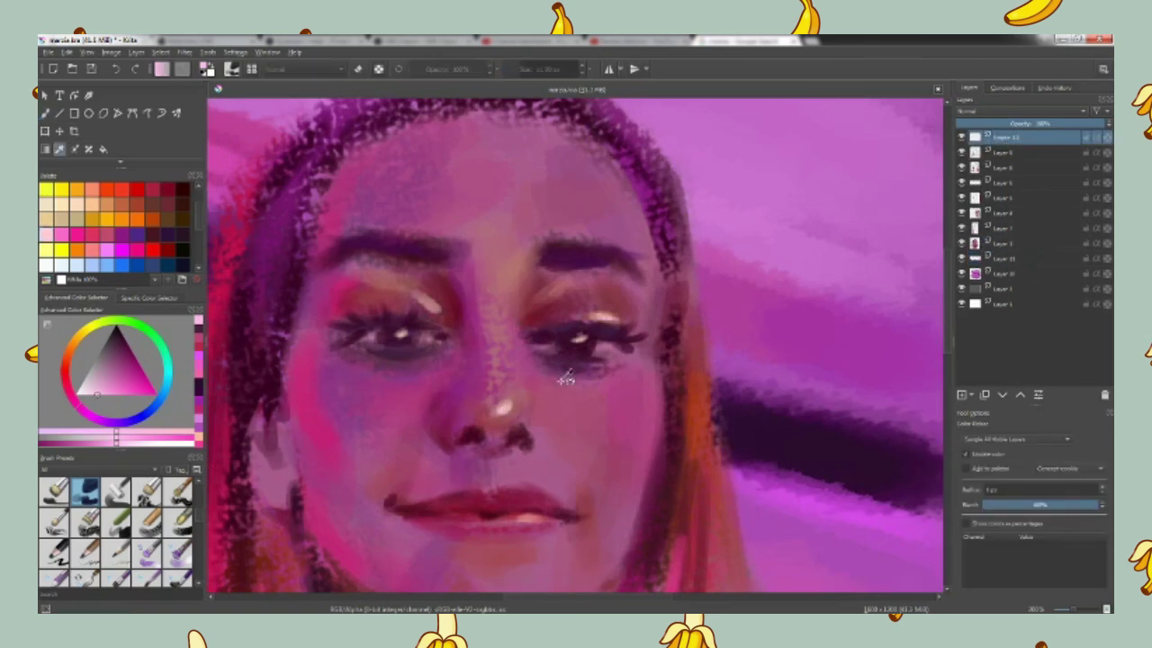
Step: Return to the brush and sample dark purples from the lower painting
scroll(343, 340, "down", 6)
scroll(344, 340, "up", 1)
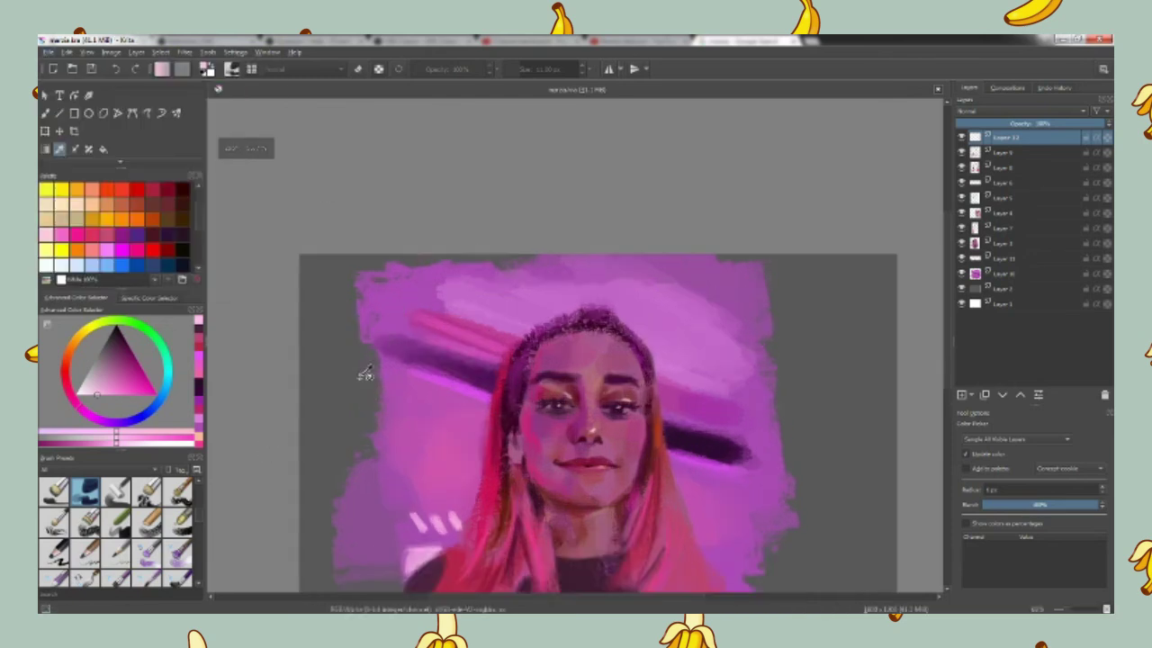
scroll(344, 340, "down", 1)
key("b")
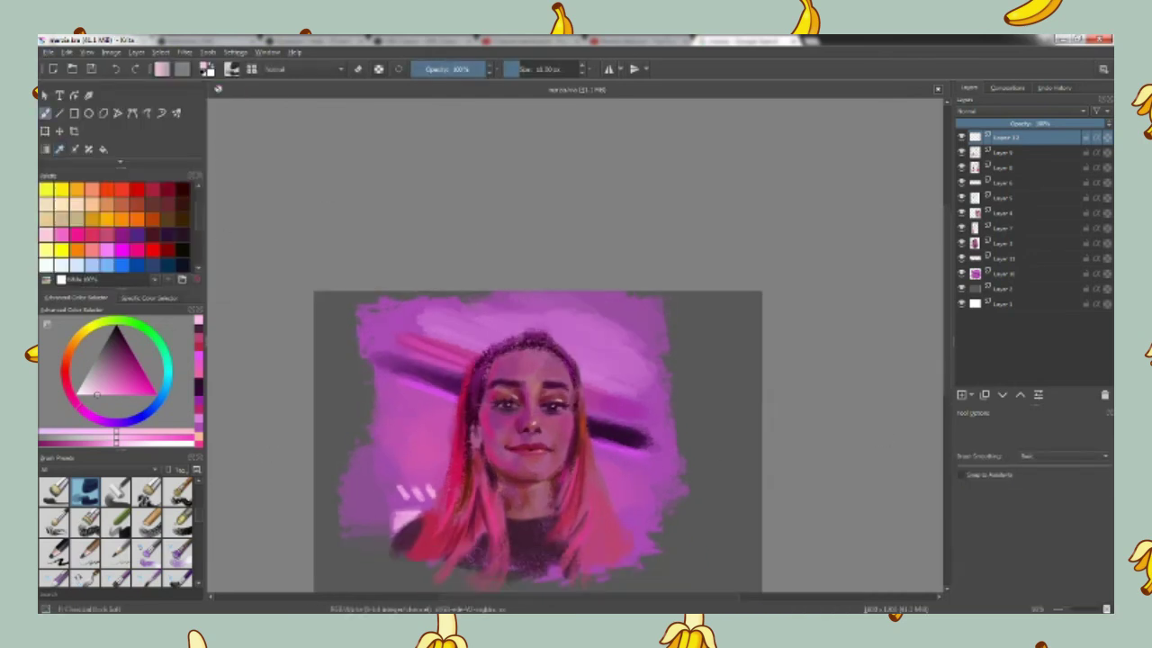
scroll(508, 428, "up", 1)
left_click(522, 534, "ctrl")
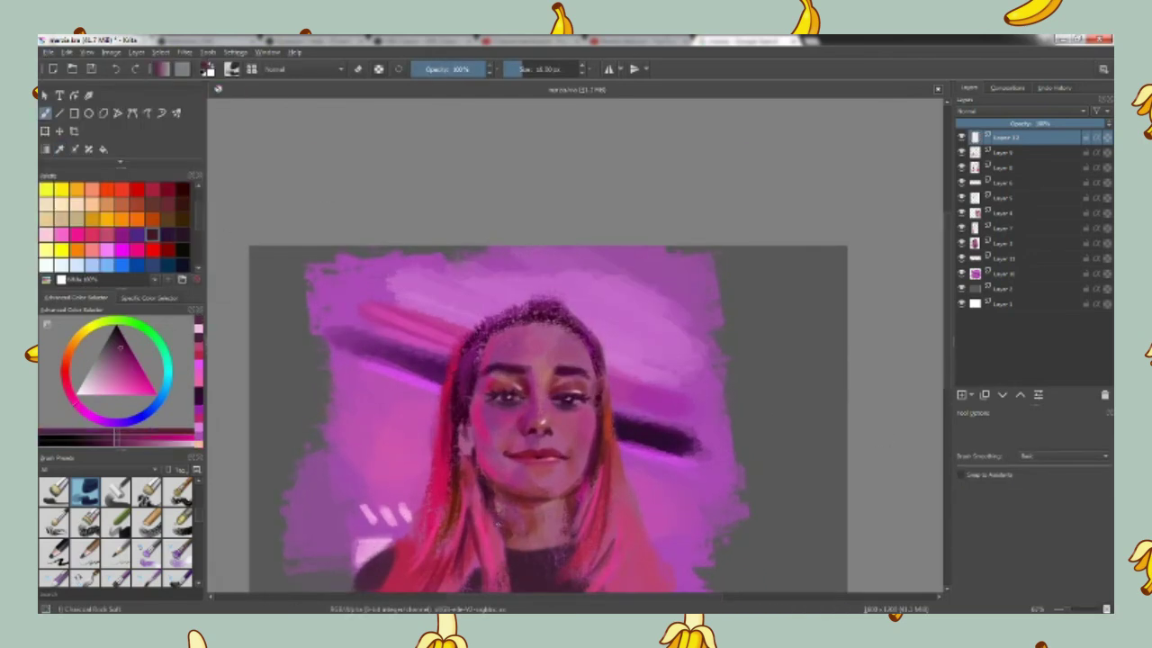
left_click(508, 557, "ctrl")
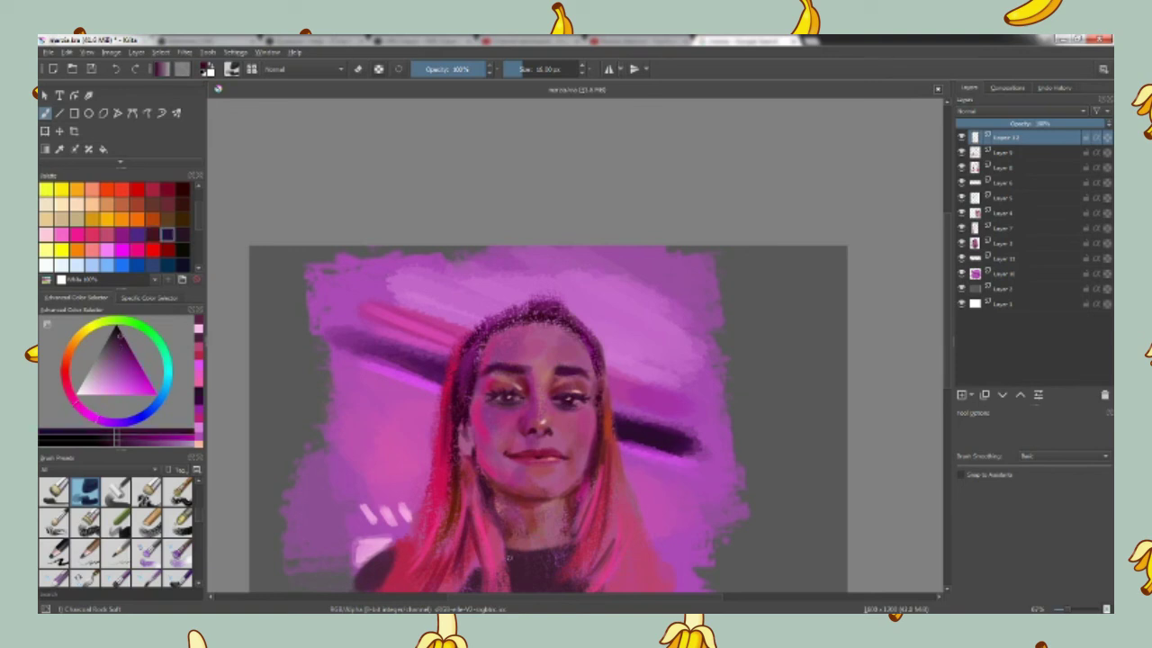
left_click(527, 558, "ctrl")
Step: Sample a light pink, choose a lighter pink for the signature, and recentre the painting
scroll(497, 421, "down", 1)
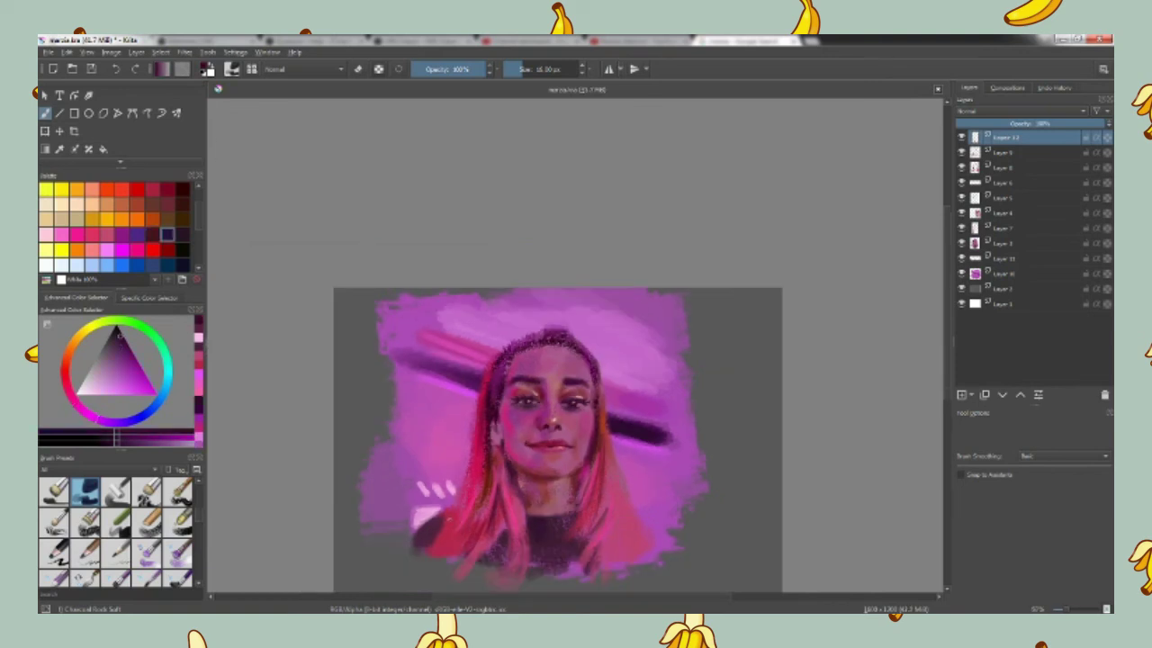
left_click(498, 420, "ctrl")
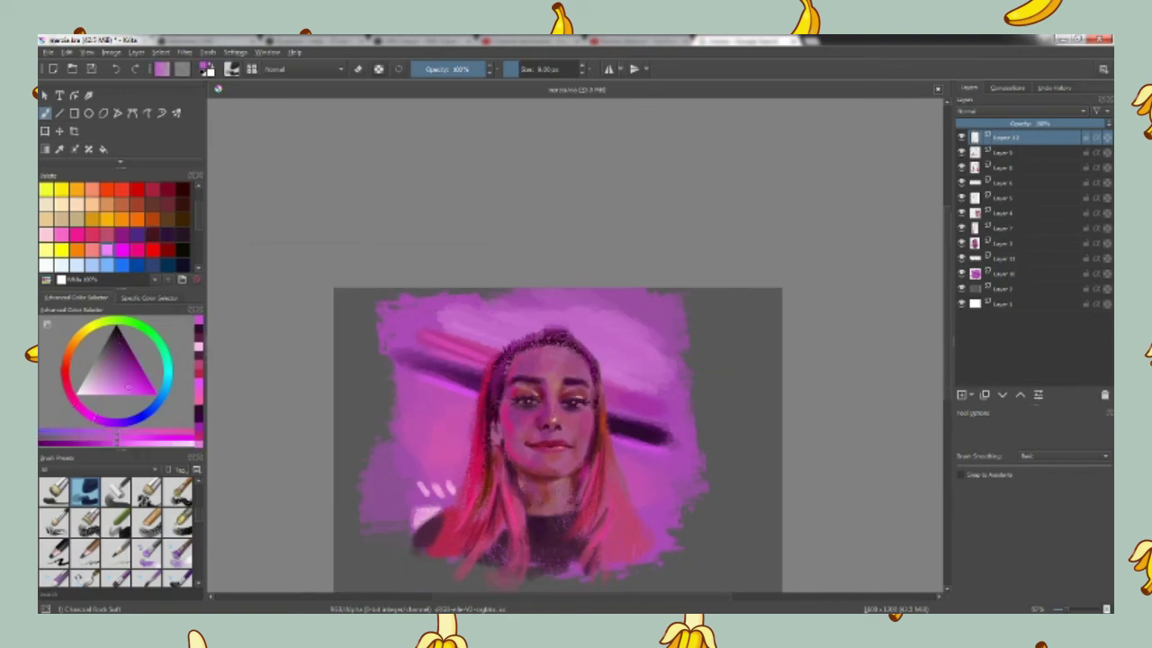
left_click(640, 542, "ctrl")
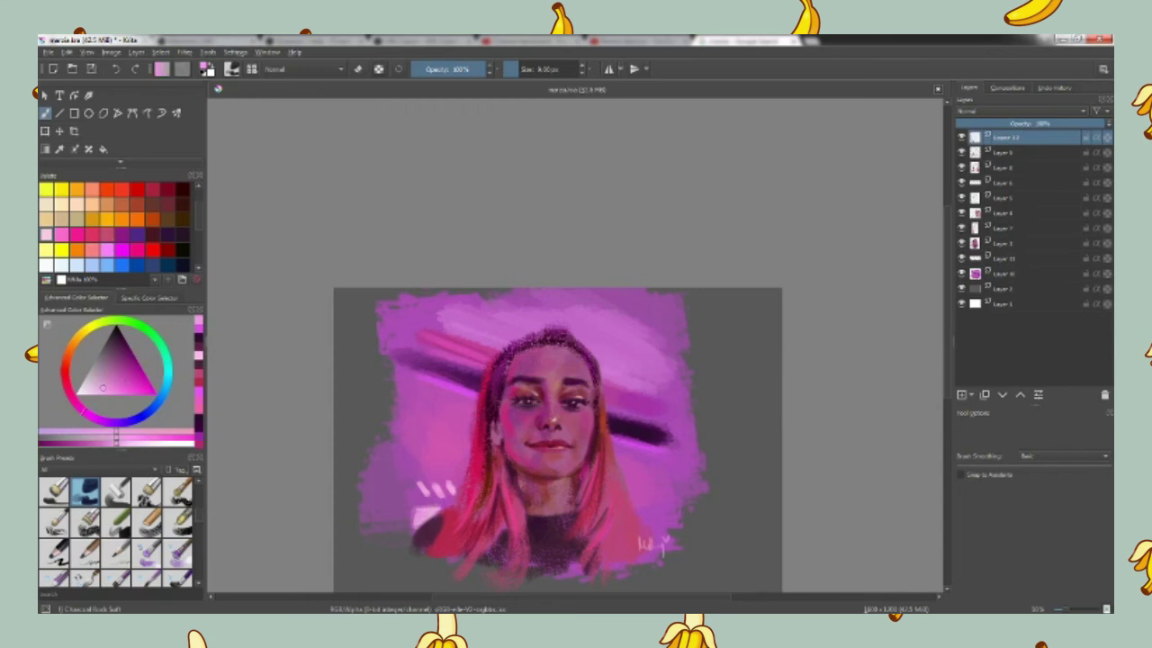
left_click_drag(828, 399, 846, 321)
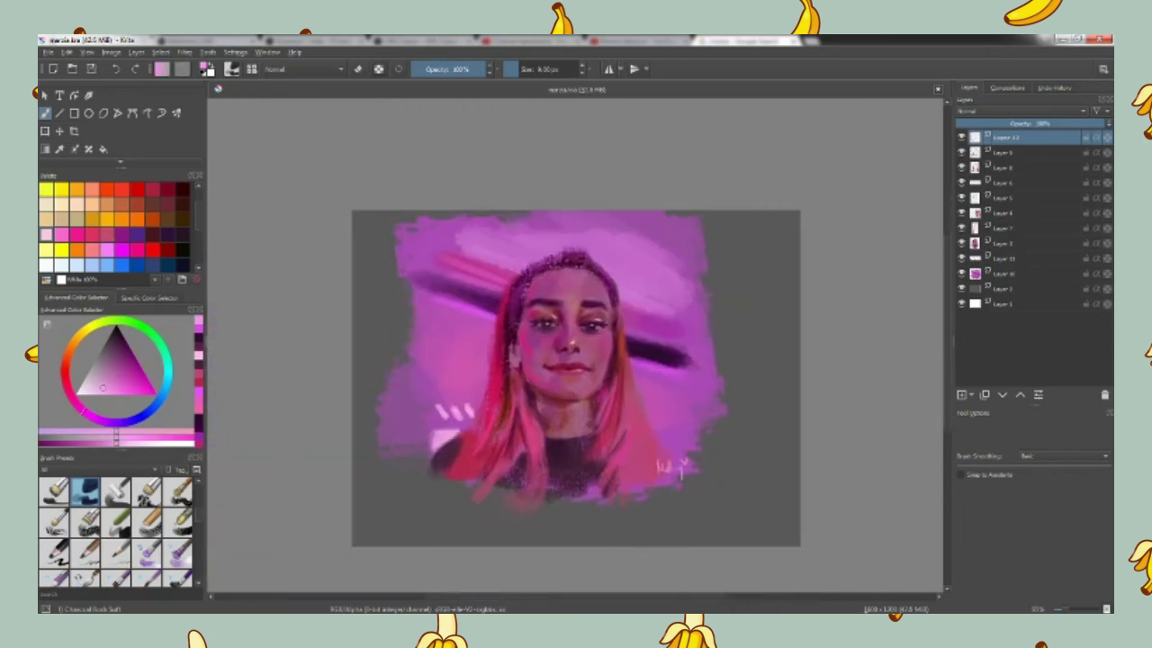